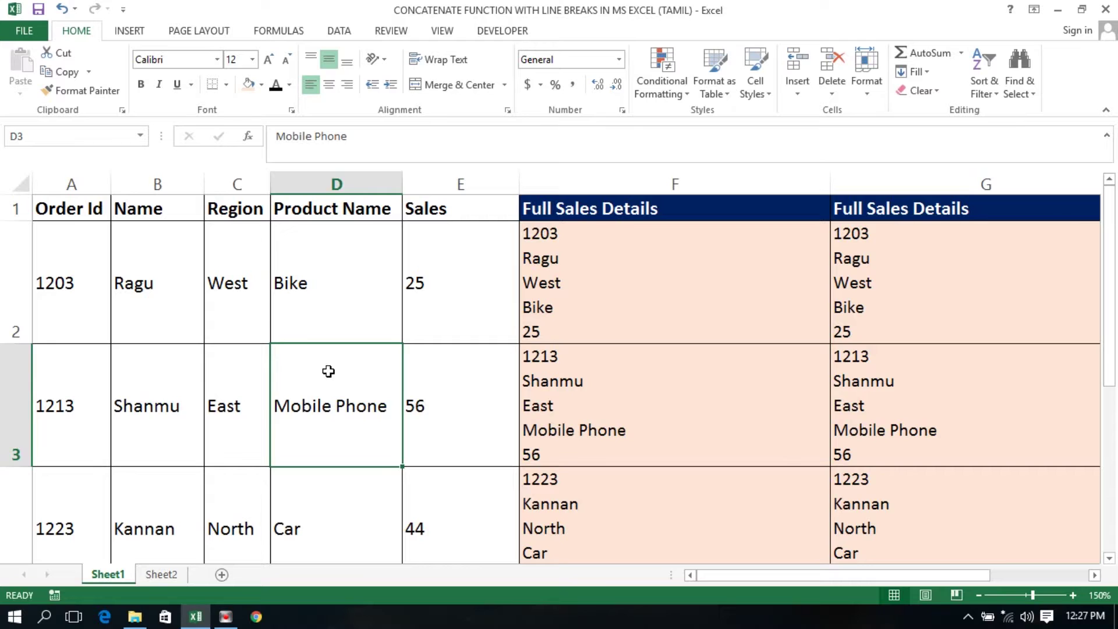
# Compare the order details in A2:E2 with the combined Full Sales Details entry in F2.
pyautogui.click(559, 280)
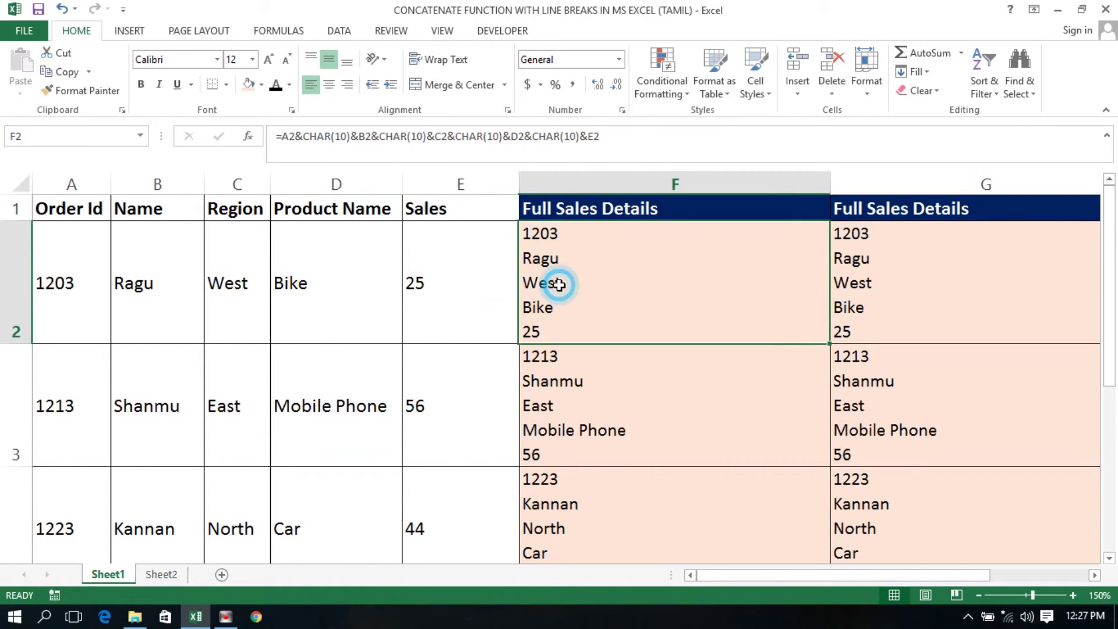
pyautogui.click(480, 278)
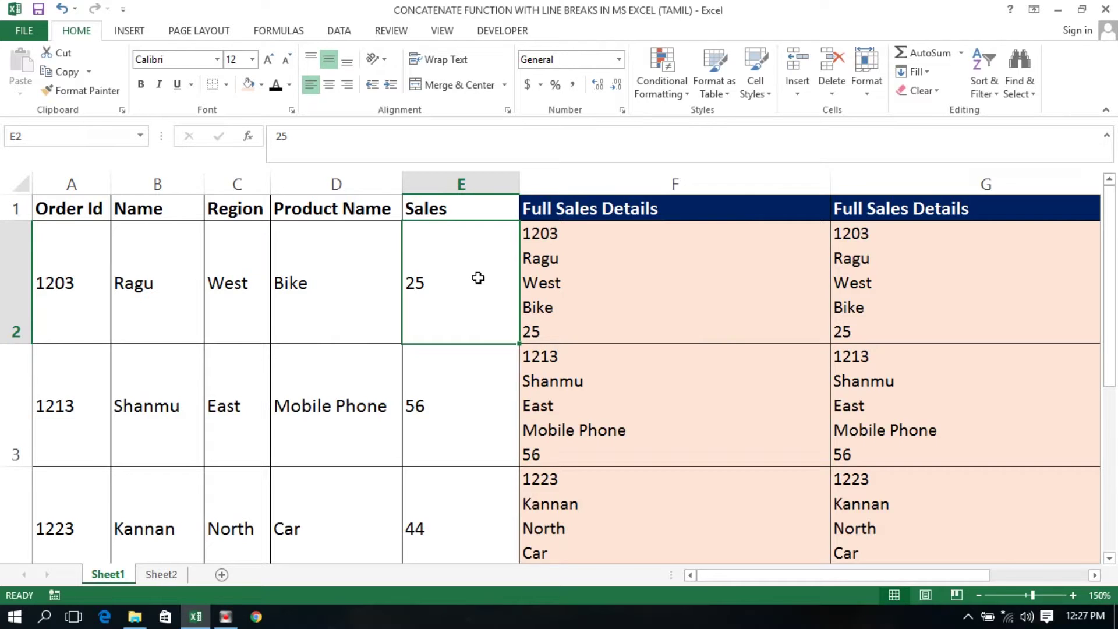
pyautogui.click(663, 230)
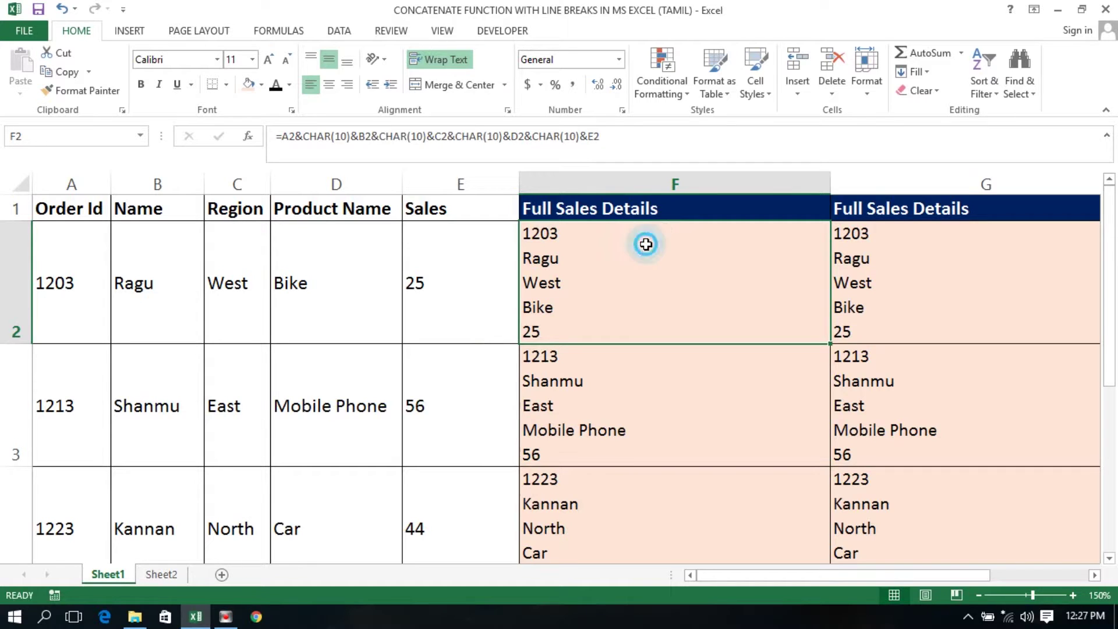
pyautogui.click(378, 277)
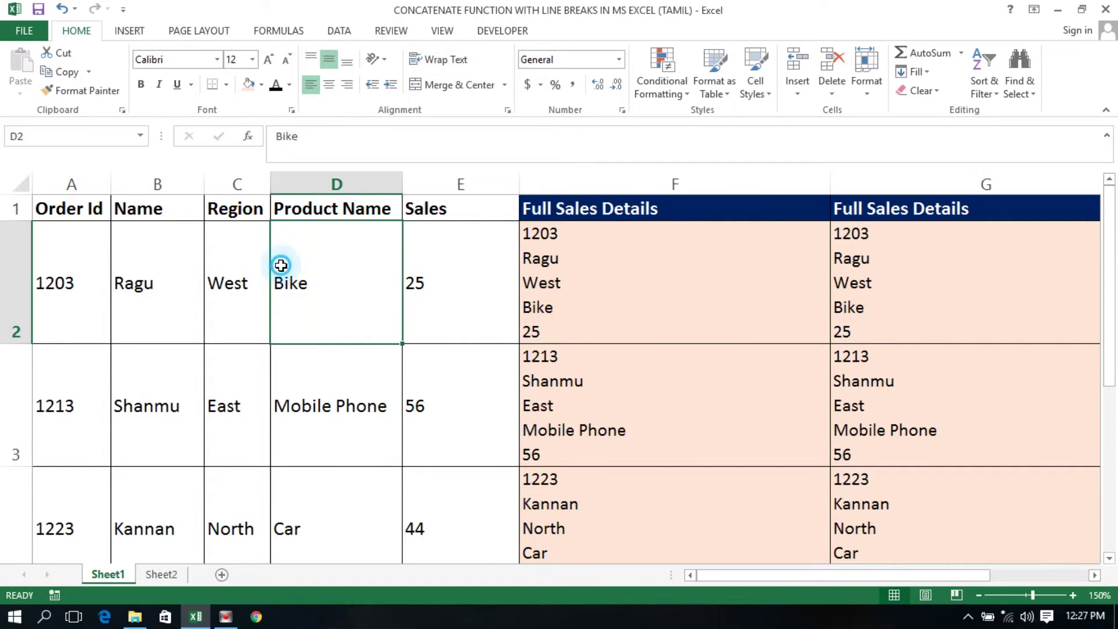
pyautogui.click(71, 251)
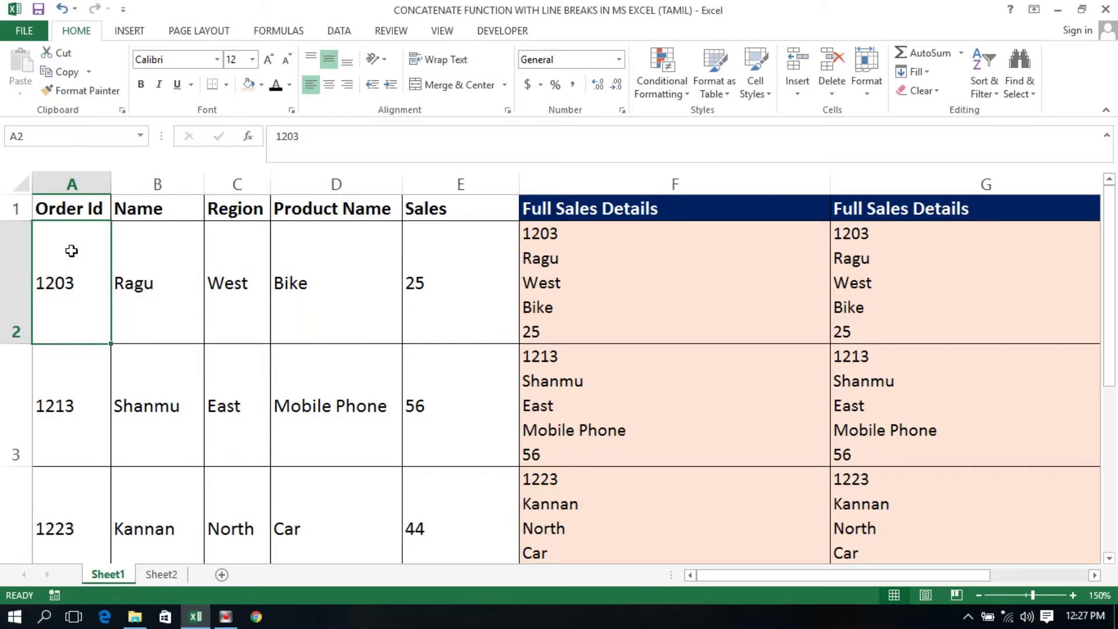
pyautogui.hotkey('shift', 'Right')
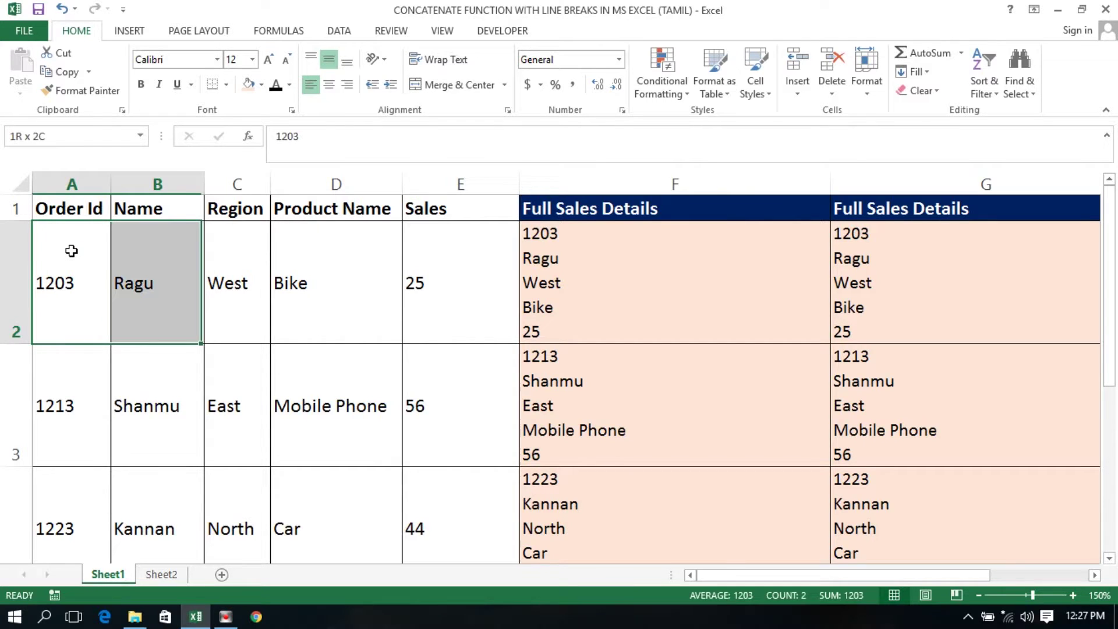
pyautogui.hotkey('shift', 'Right')
pyautogui.press('Right')
pyautogui.press('Right')
pyautogui.press('Right')
pyautogui.press('Right')
pyautogui.press('Right')
pyautogui.press('Right')
pyautogui.press('Right')
pyautogui.press('Right')
pyautogui.press('Right')
pyautogui.press('Right')
pyautogui.press('Right')
pyautogui.press('Right')
pyautogui.press('Right')
pyautogui.press('Right')
pyautogui.press('Right')
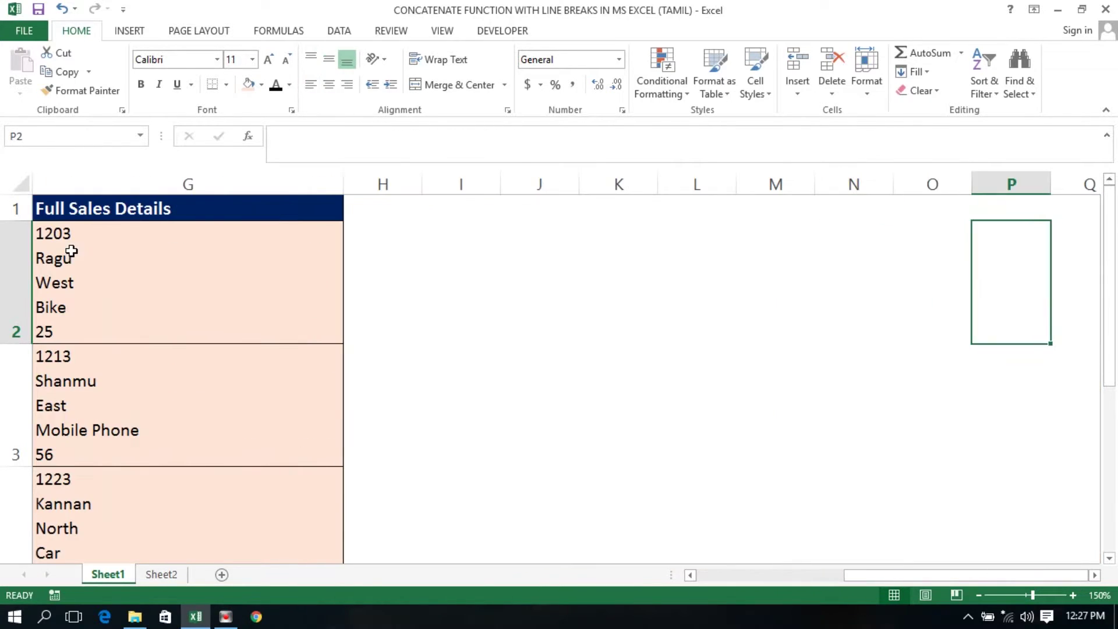
pyautogui.press('Left')
pyautogui.press('Left')
pyautogui.press('Left')
pyautogui.press('Left')
pyautogui.press('Left')
pyautogui.press('Left')
pyautogui.press('Left')
pyautogui.press('Left')
pyautogui.press('Left')
pyautogui.press('Home')
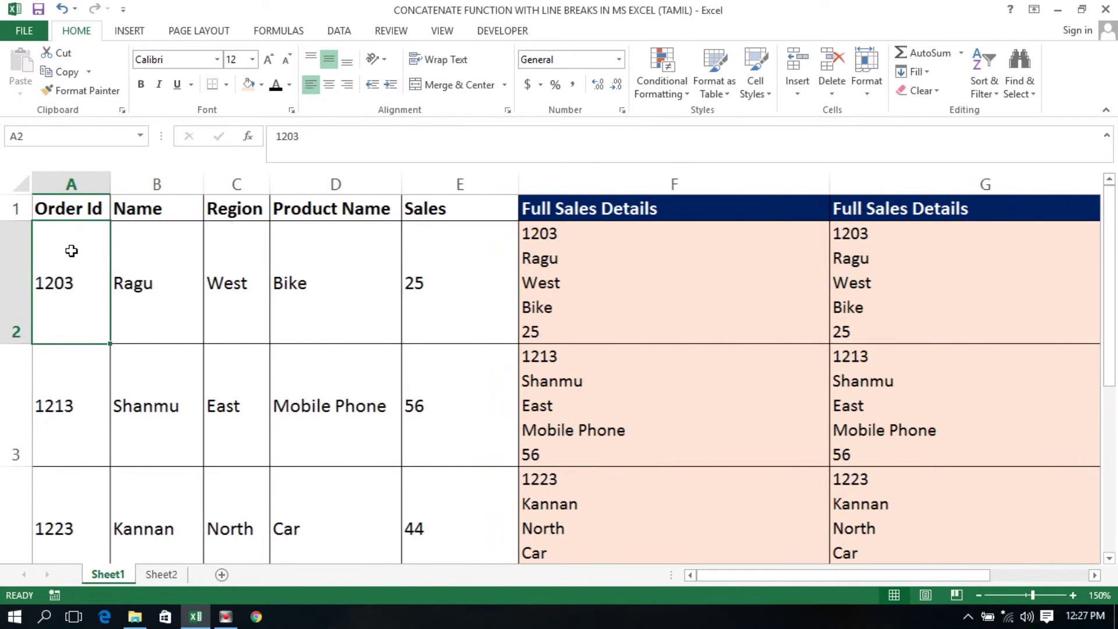
# Create a new blank workbook and select cell E4.
pyautogui.click(71, 251)
pyautogui.hotkey('ctrl', 'n')
pyautogui.press('Right')
pyautogui.press('Right')
pyautogui.press('Right')
pyautogui.press('Right')
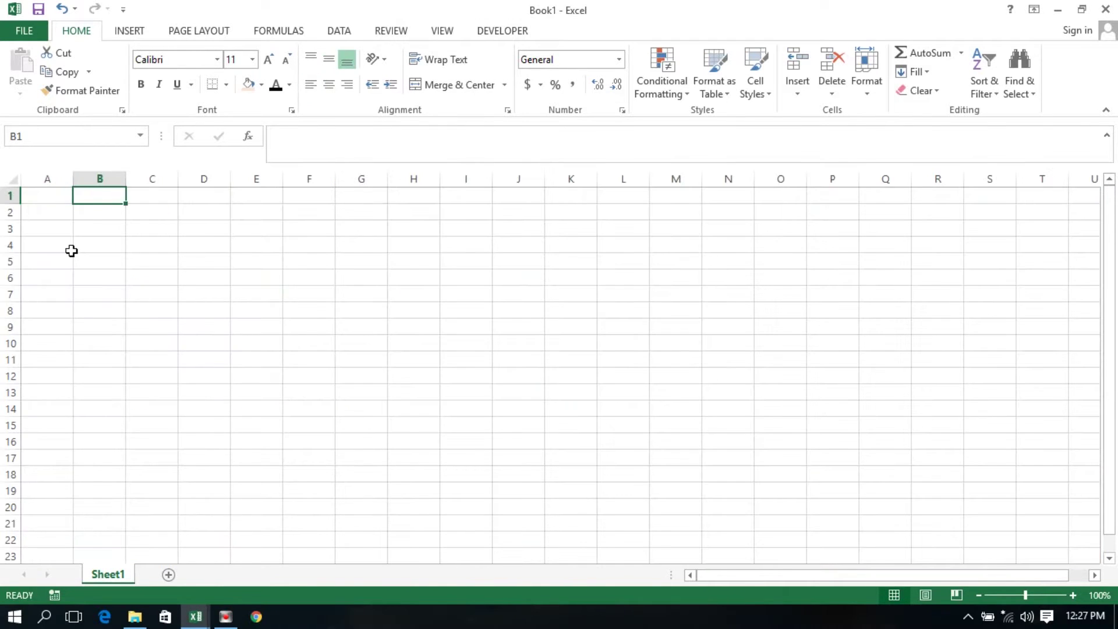
pyautogui.press('Down')
pyautogui.press('Down')
pyautogui.press('Down')
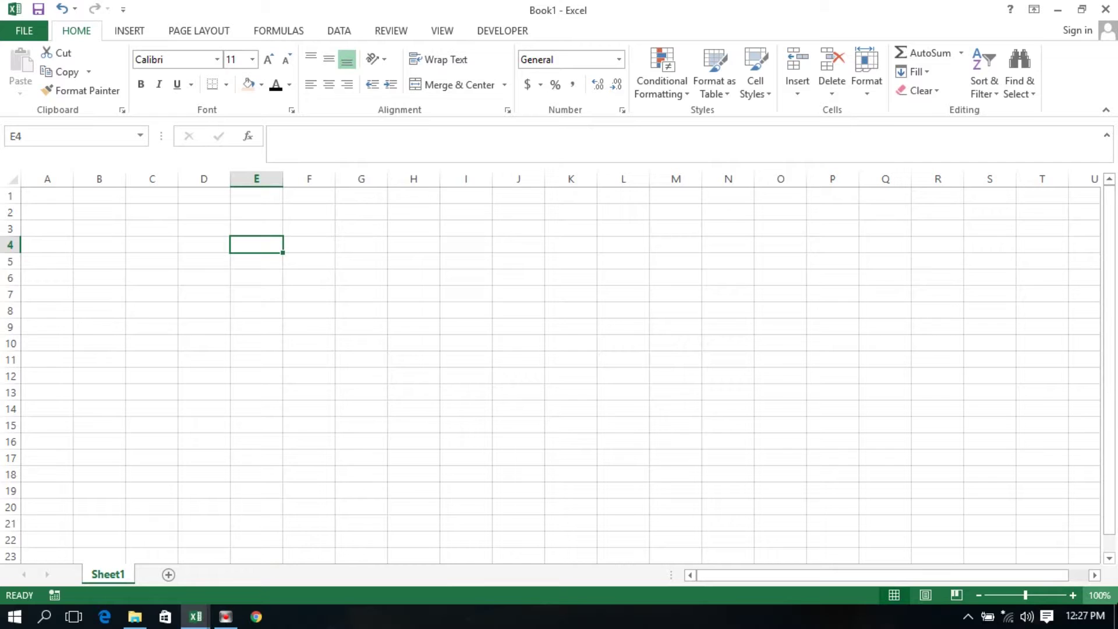
# Enter two first names in cell E4, separated by a manual line break within the cell.
pyautogui.click(1074, 595)
pyautogui.click(1073, 595)
pyautogui.click(1073, 595)
pyautogui.click(1073, 595)
pyautogui.doubleClick(1072, 595)
pyautogui.doubleClick(1072, 595)
pyautogui.doubleClick(1073, 595)
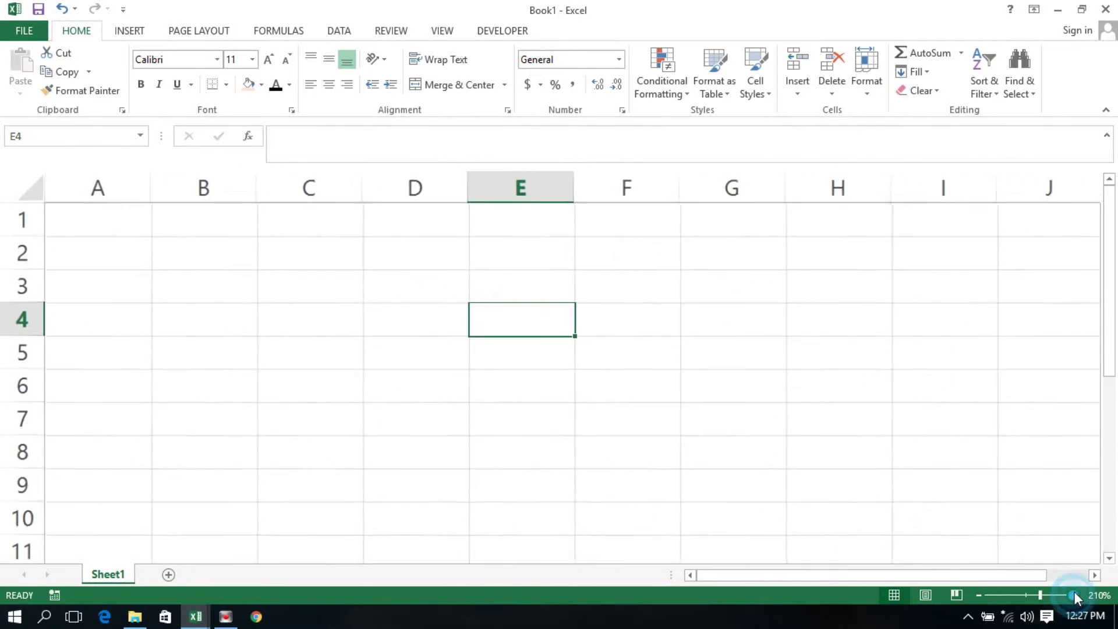
pyautogui.doubleClick(1073, 595)
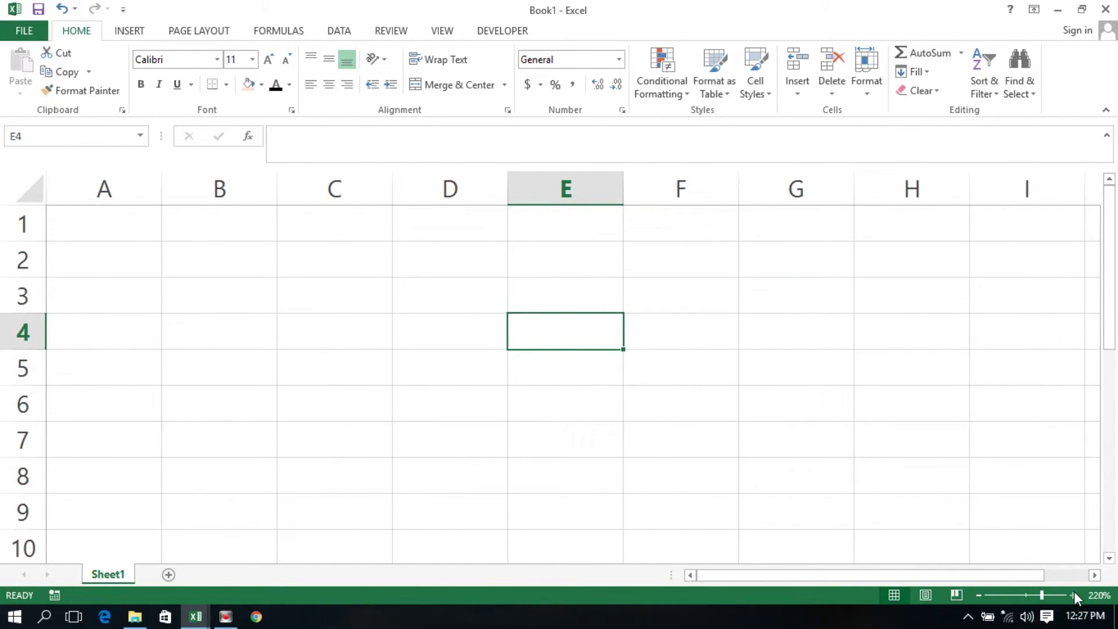
pyautogui.write('Ragu')
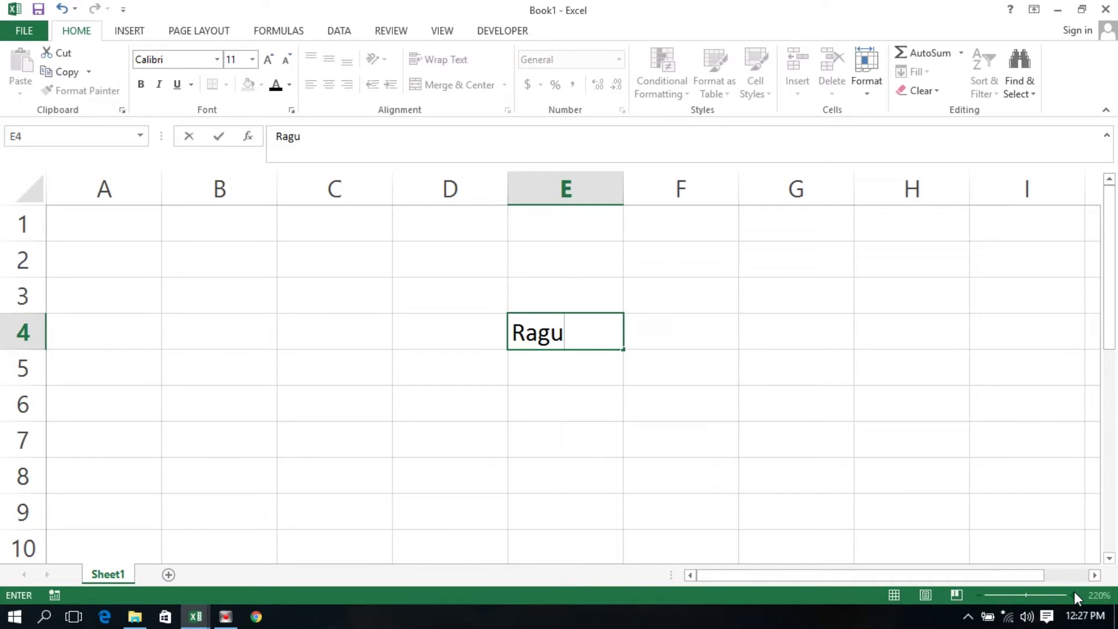
pyautogui.hotkey('alt', 'Return')
pyautogui.write('Ram')
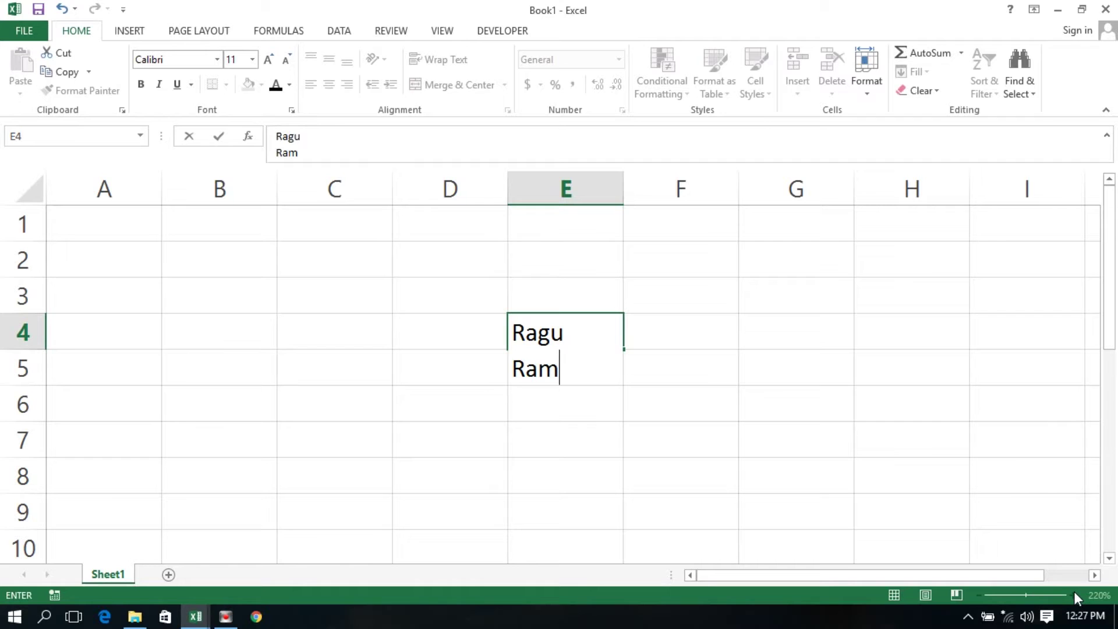
pyautogui.write('esh')
pyautogui.press('Return')
pyautogui.press('Up')
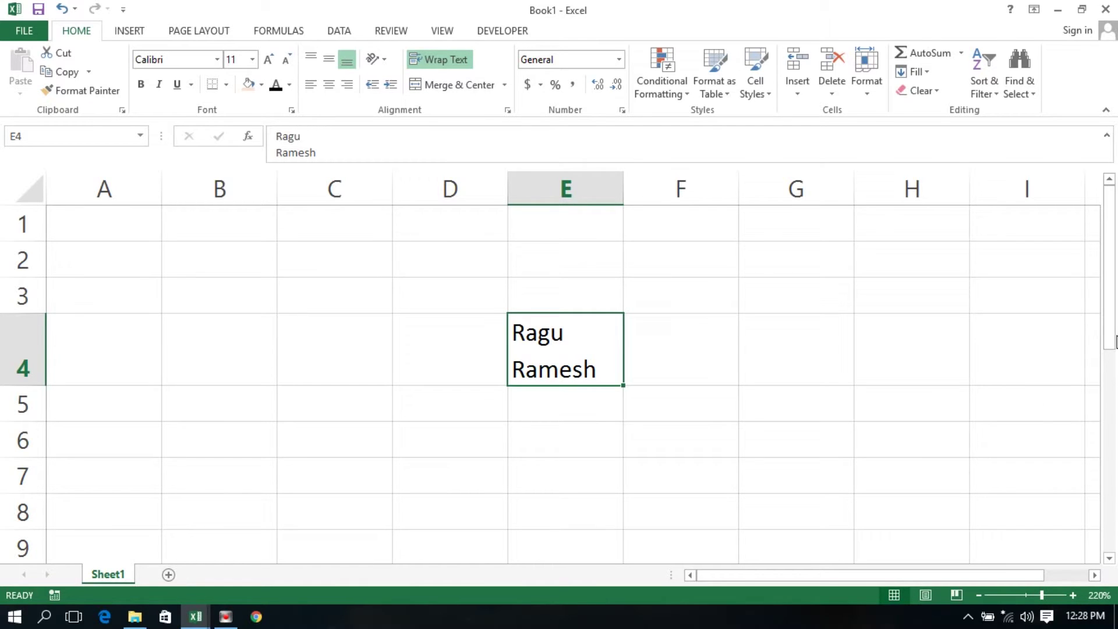
# Close the new workbook without saving its changes.
pyautogui.click(1106, 12)
pyautogui.click(579, 328)
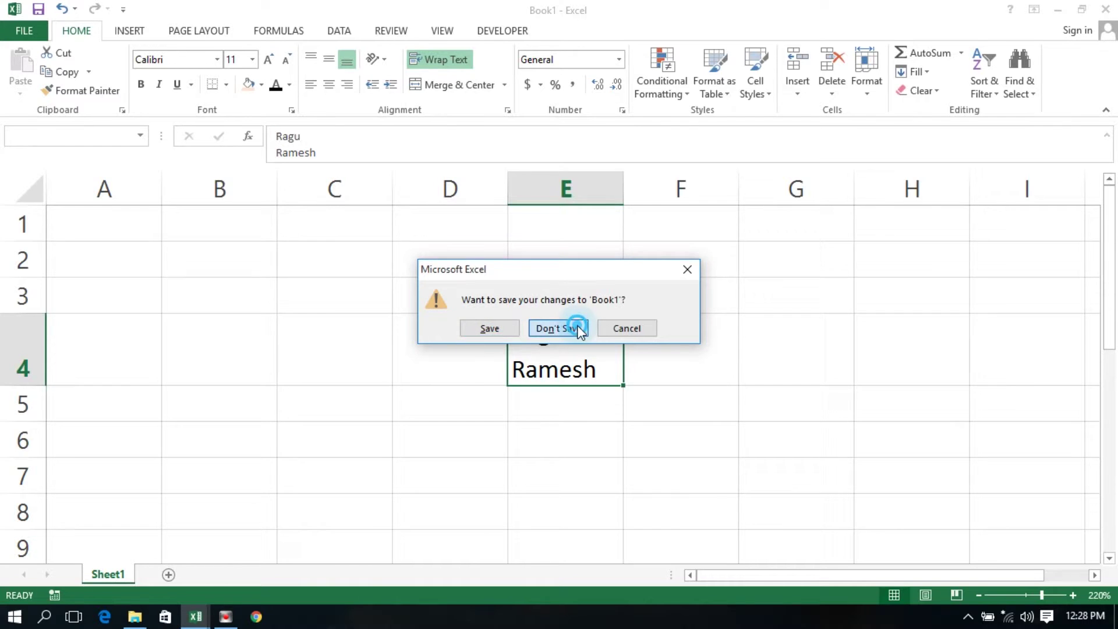
# Examine the source data in A2:E2 against the combined Full Sales Details entries in F2 and G2.
pyautogui.click(141, 232)
pyautogui.press('Right')
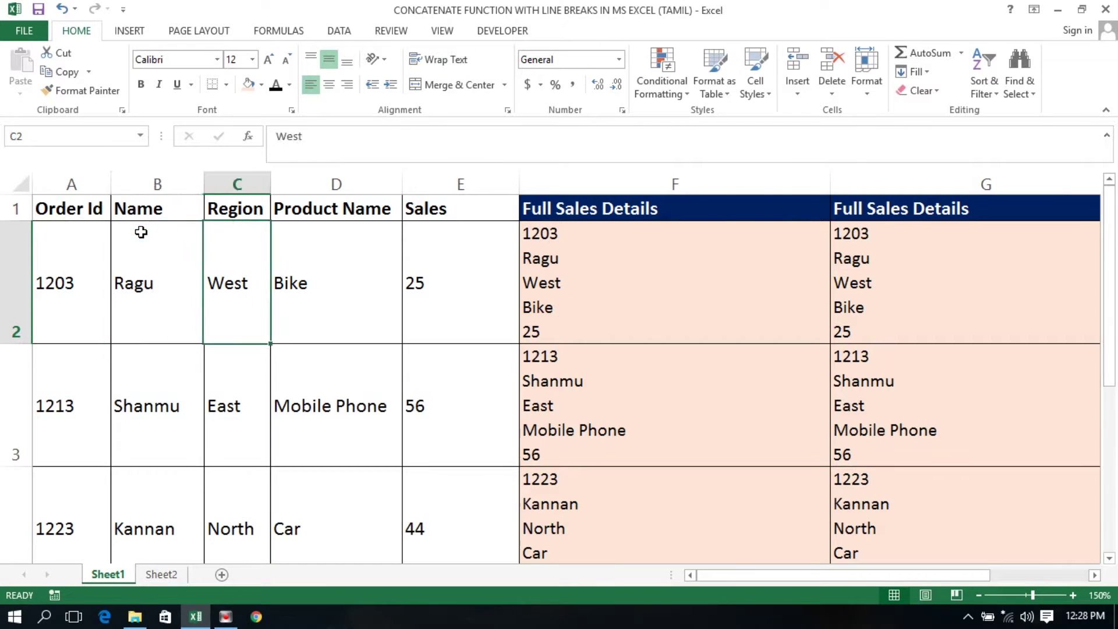
pyautogui.press('Home')
pyautogui.hotkey('shift', 'Right')
pyautogui.hotkey('shift', 'Right')
pyautogui.hotkey('shift', 'Right')
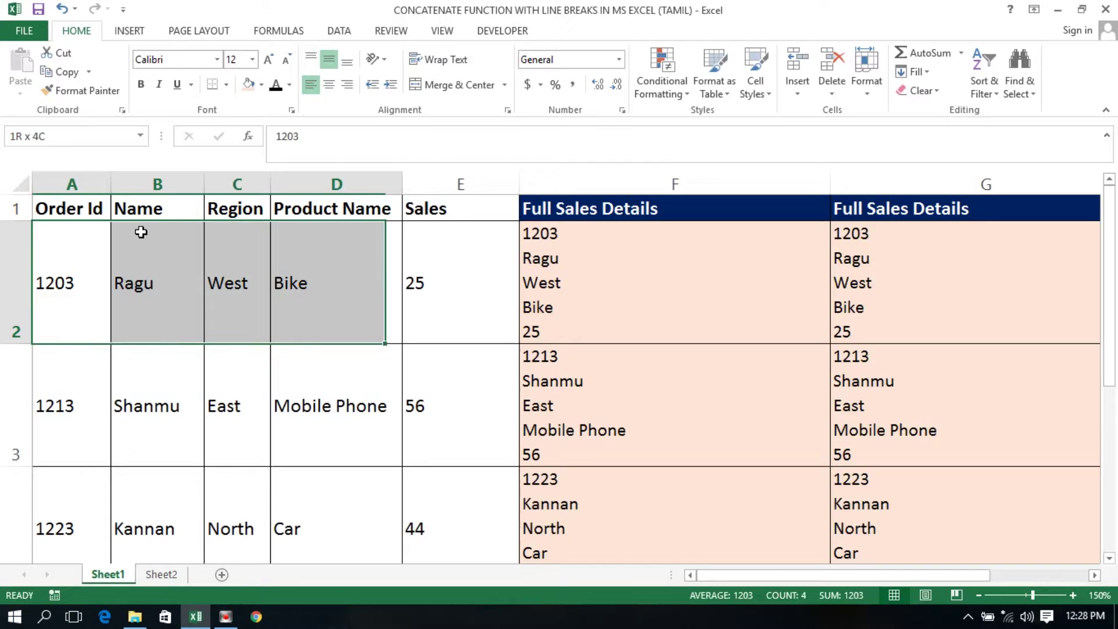
pyautogui.hotkey('shift', 'Right')
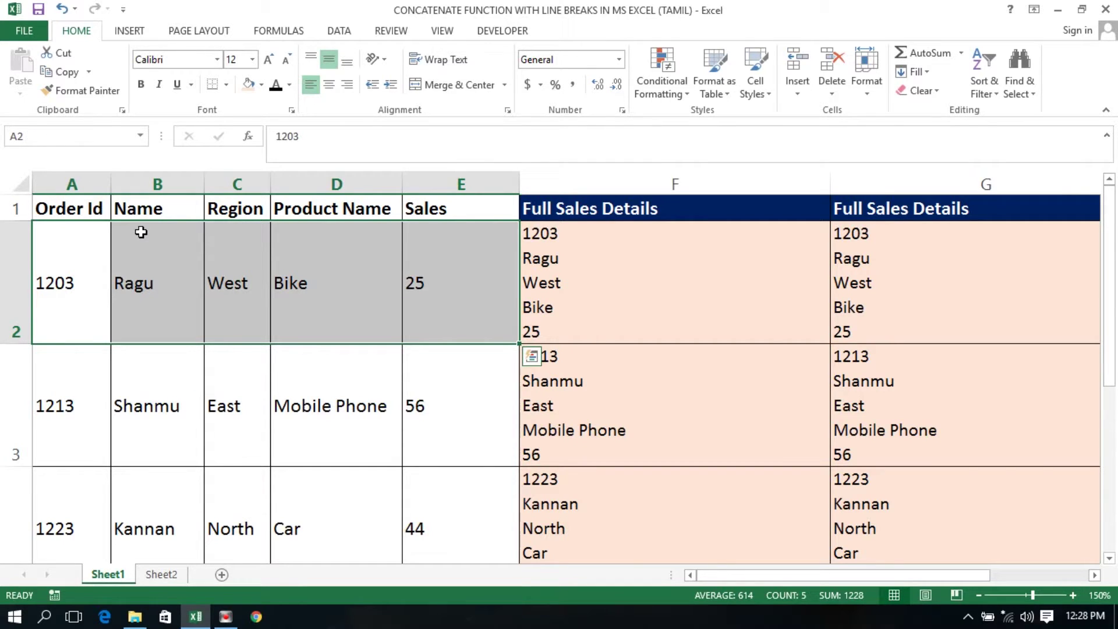
pyautogui.press('Right')
pyautogui.press('Right')
pyautogui.press('Right')
pyautogui.press('Right')
pyautogui.press('Right')
pyautogui.press('Right')
pyautogui.press('Left')
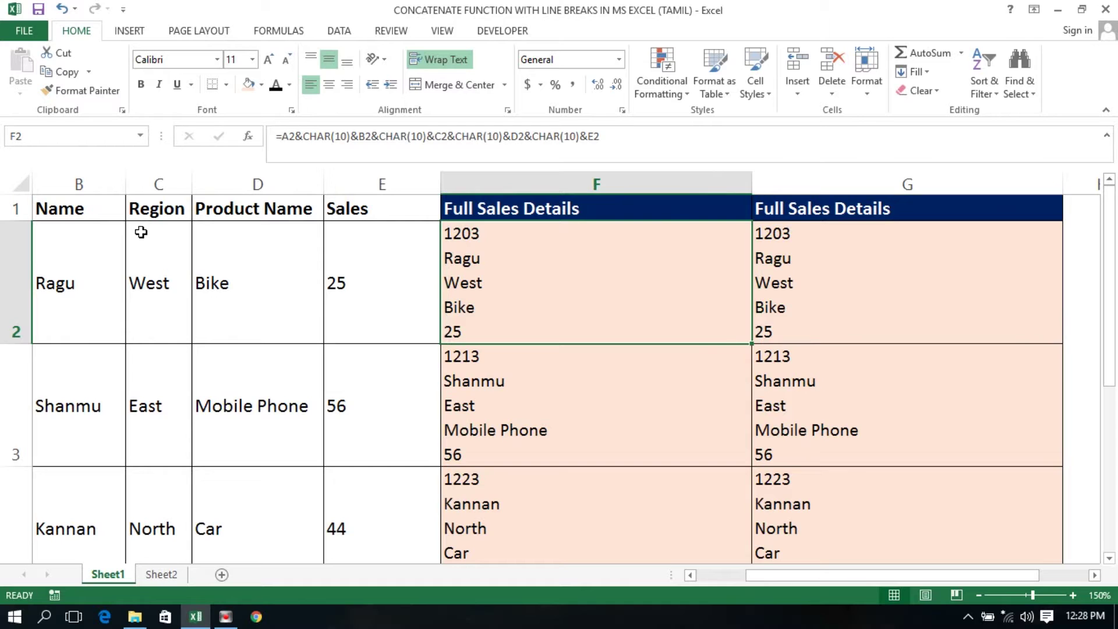
pyautogui.press('Right')
pyautogui.press('Left')
pyautogui.press('Left')
pyautogui.press('Right')
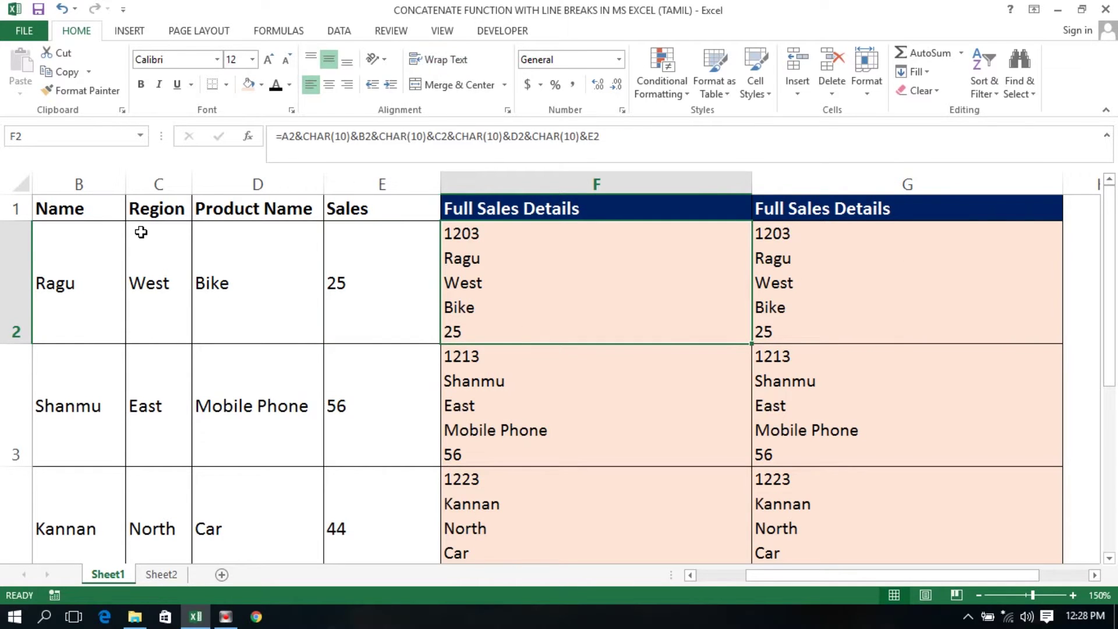
pyautogui.press('Left')
pyautogui.press('Left')
pyautogui.press('Left')
pyautogui.press('Left')
pyautogui.press('Left')
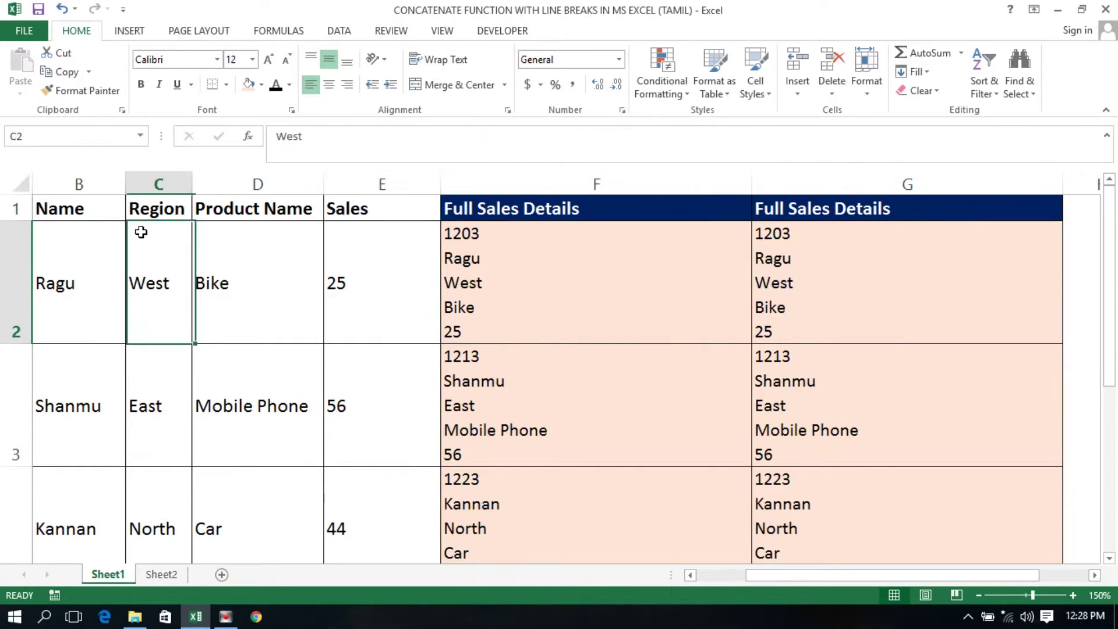
pyautogui.press('Right')
pyautogui.press('Right')
pyautogui.press('Right')
pyautogui.press('Right')
pyautogui.press('Right')
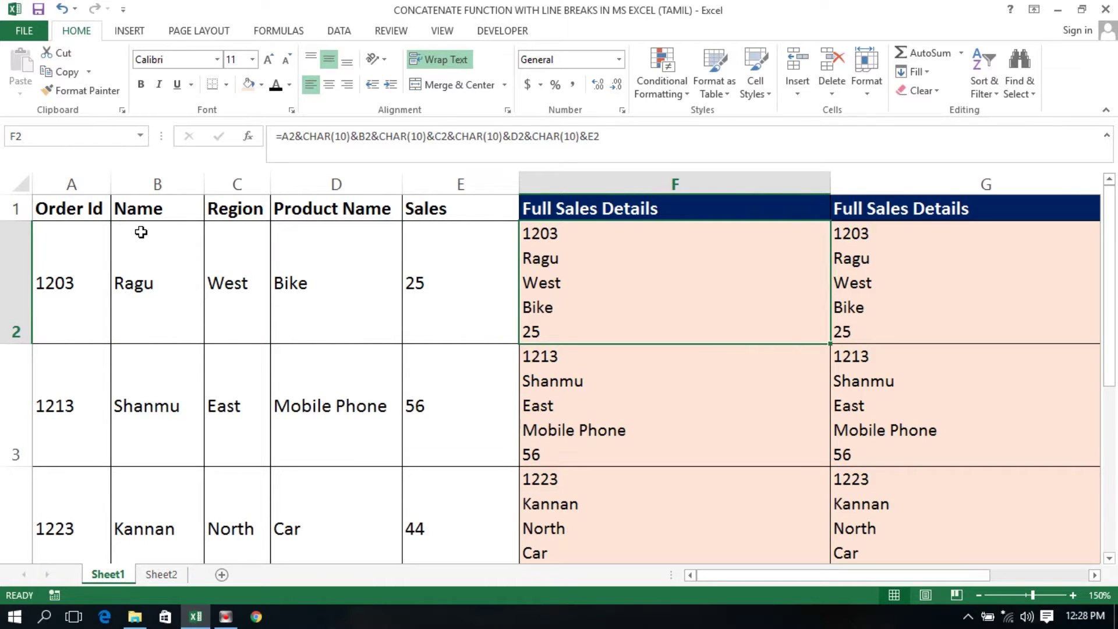
pyautogui.press('Right')
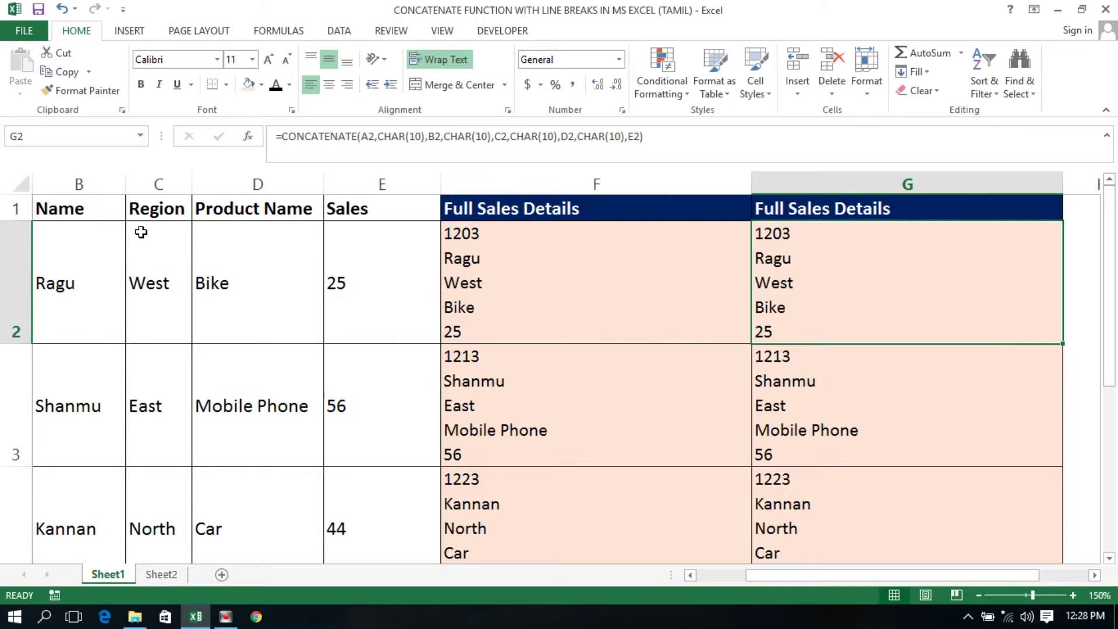
pyautogui.press('Left')
pyautogui.press('Left')
pyautogui.press('Left')
pyautogui.press('Left')
pyautogui.press('Left')
pyautogui.press('Left')
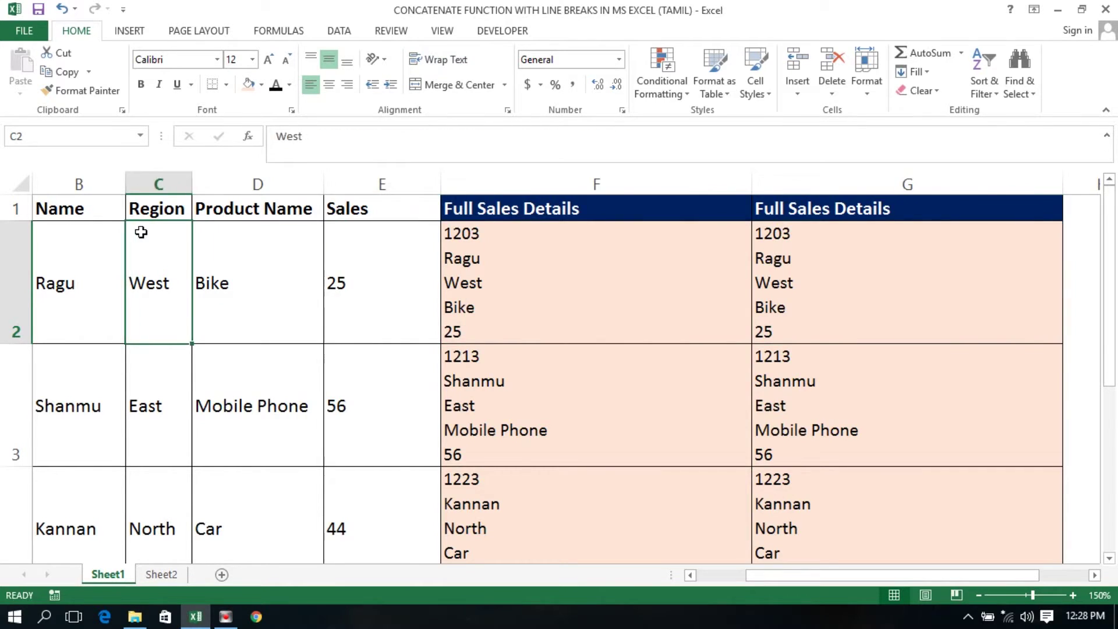
pyautogui.press('Right')
pyautogui.press('Right')
pyautogui.press('Right')
pyautogui.press('Right')
pyautogui.press('Right')
pyautogui.press('Right')
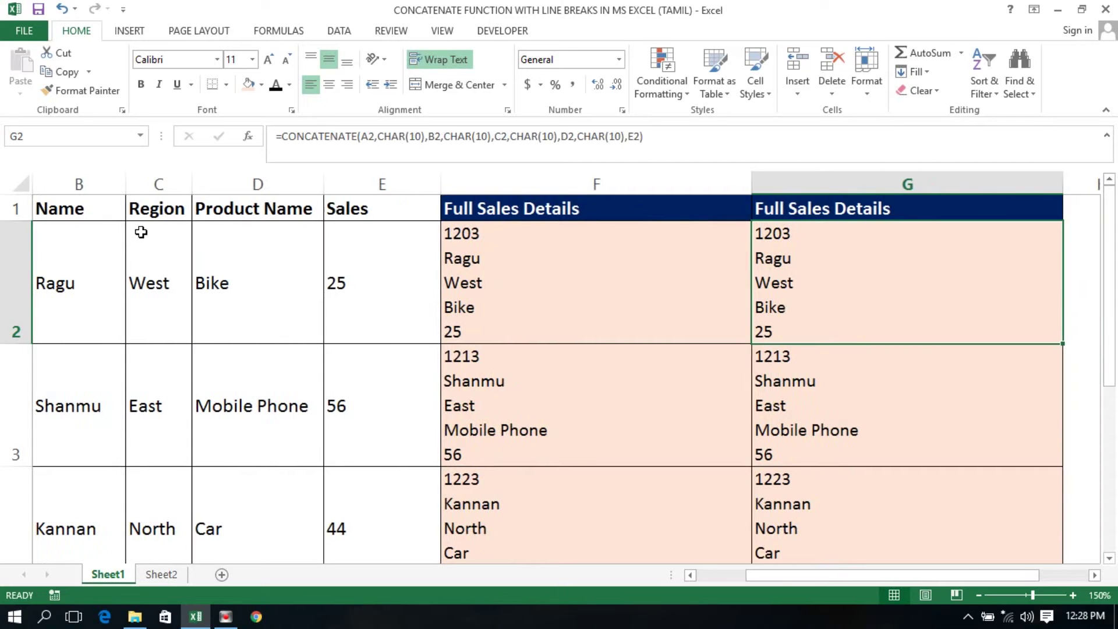
# Inspect the formula in cell F2 with its cell references highlighted, leaving it unmodified.
pyautogui.press('Left')
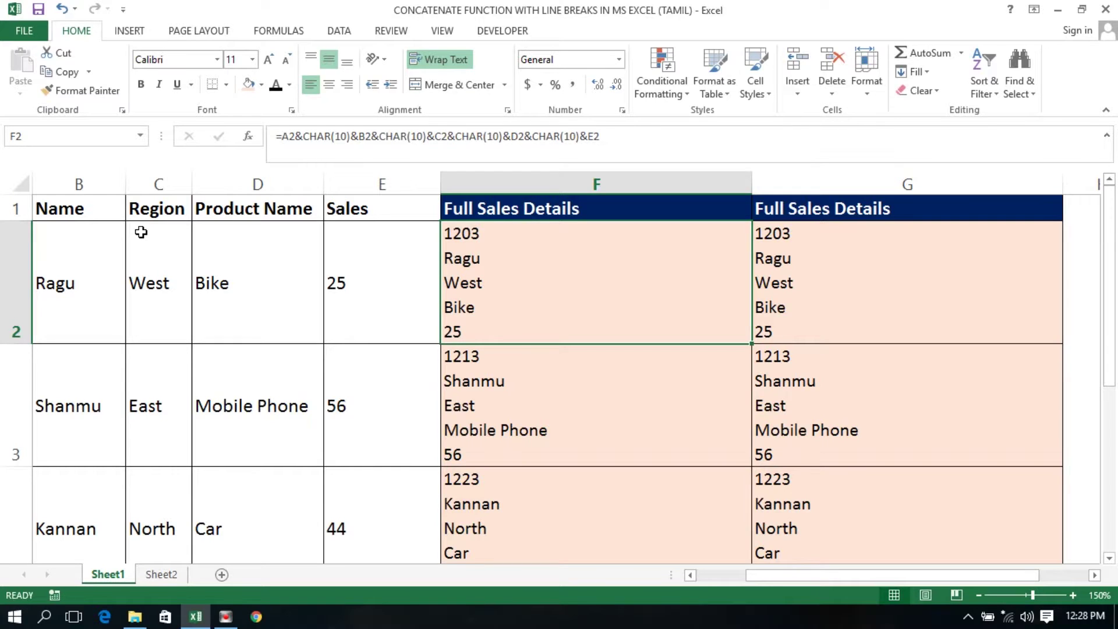
pyautogui.press('F2')
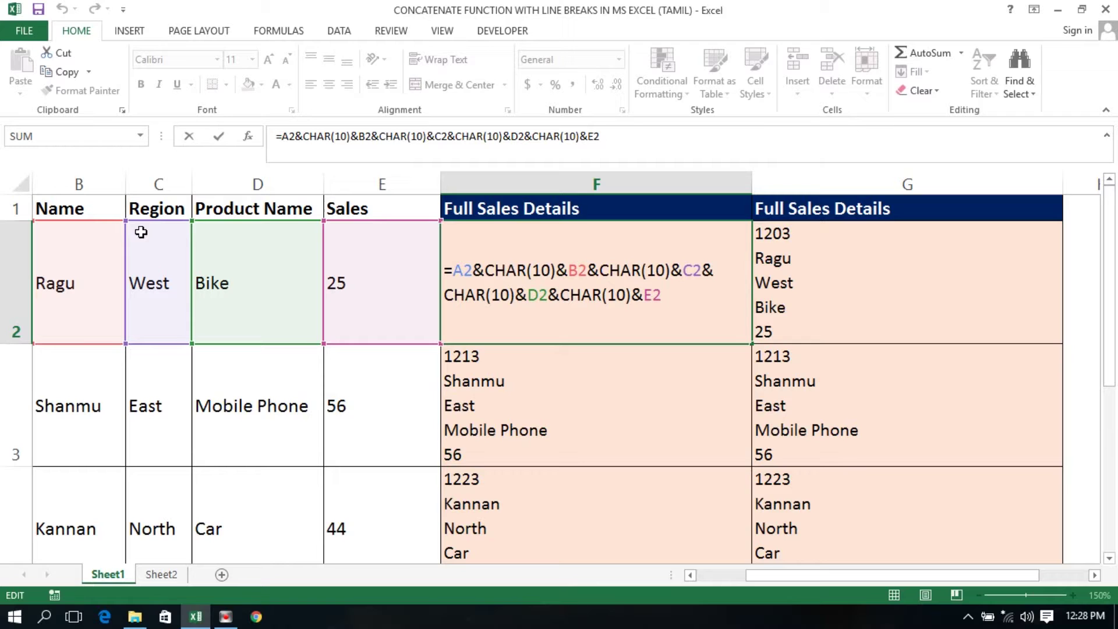
pyautogui.click(691, 575)
pyautogui.press('Escape')
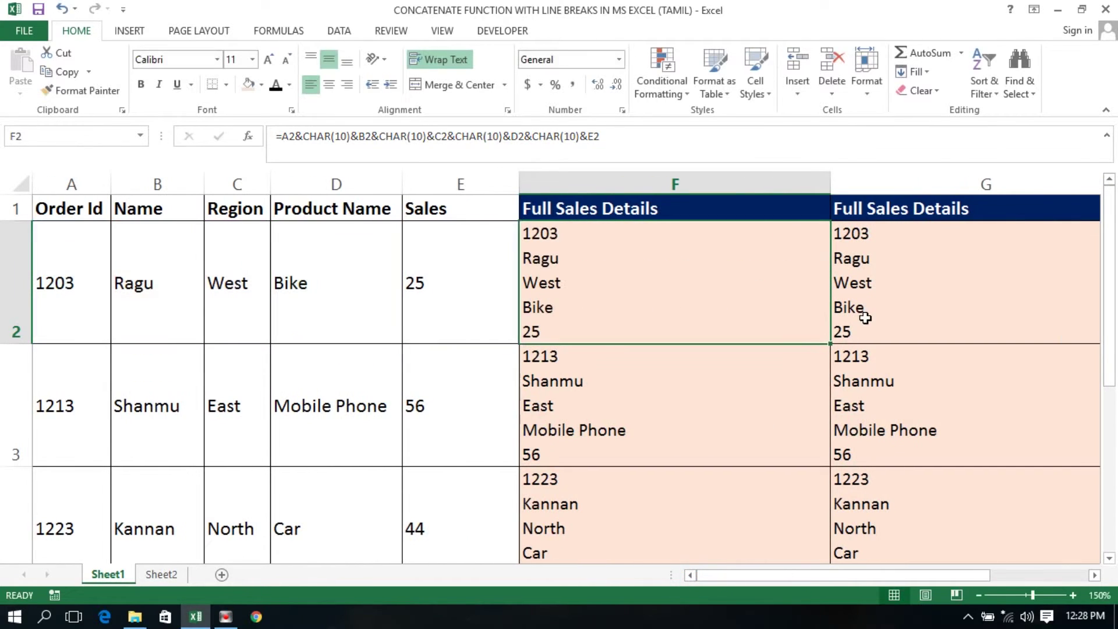
# Inspect the CONCATENATE formula in cell G2 and its arguments, leaving it unmodified.
pyautogui.click(850, 283)
pyautogui.press('F2')
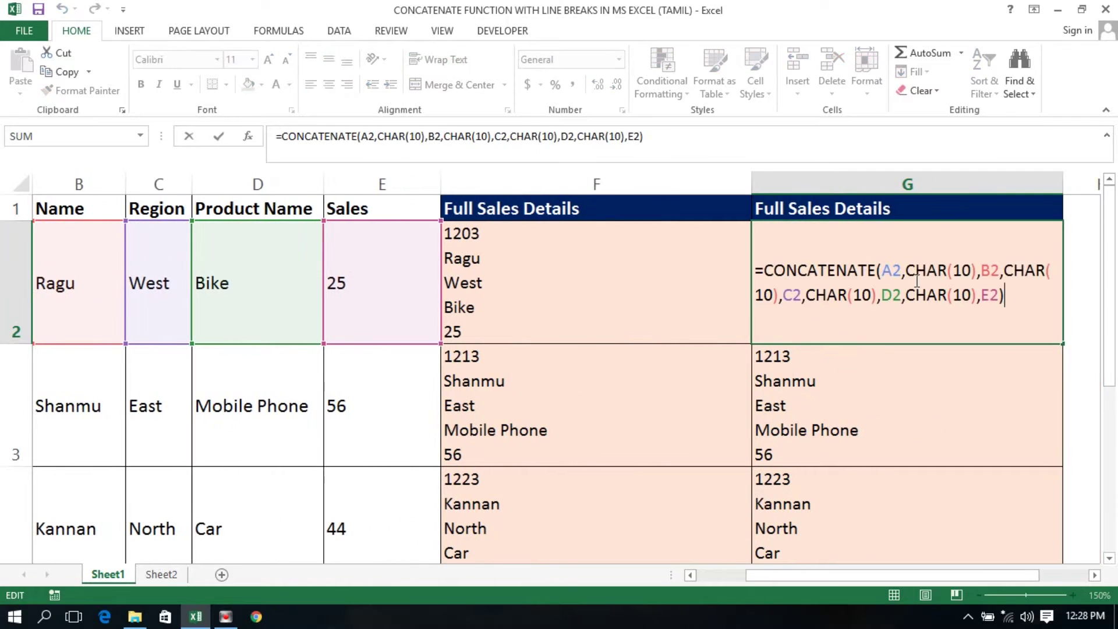
pyautogui.moveTo(771, 269); pyautogui.dragTo(1029, 305)
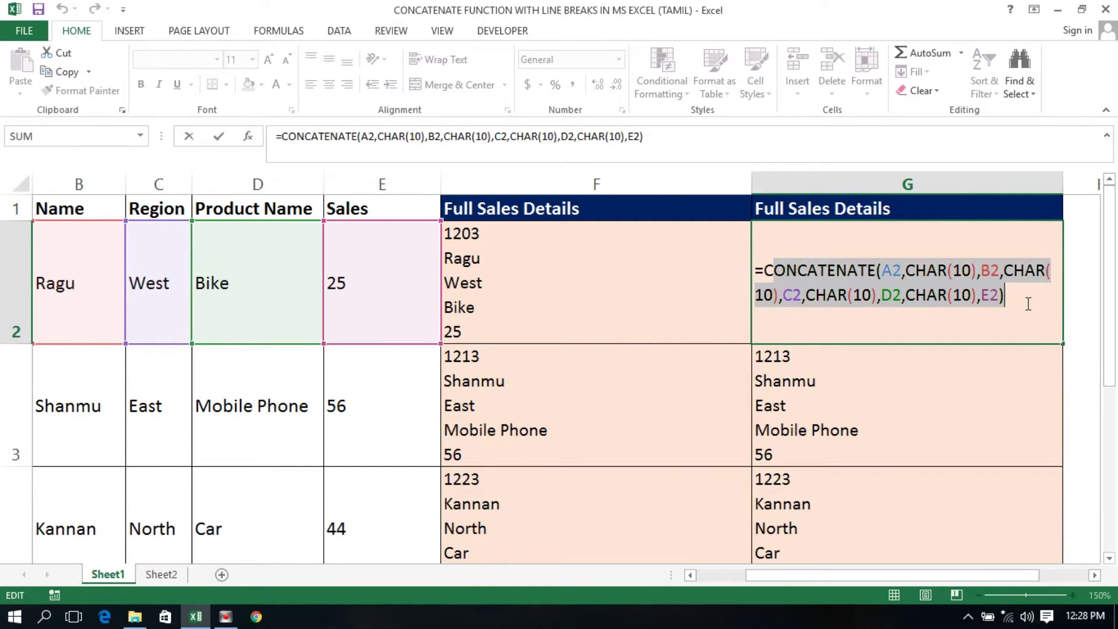
pyautogui.press('Escape')
pyautogui.click(612, 239)
pyautogui.press('Up')
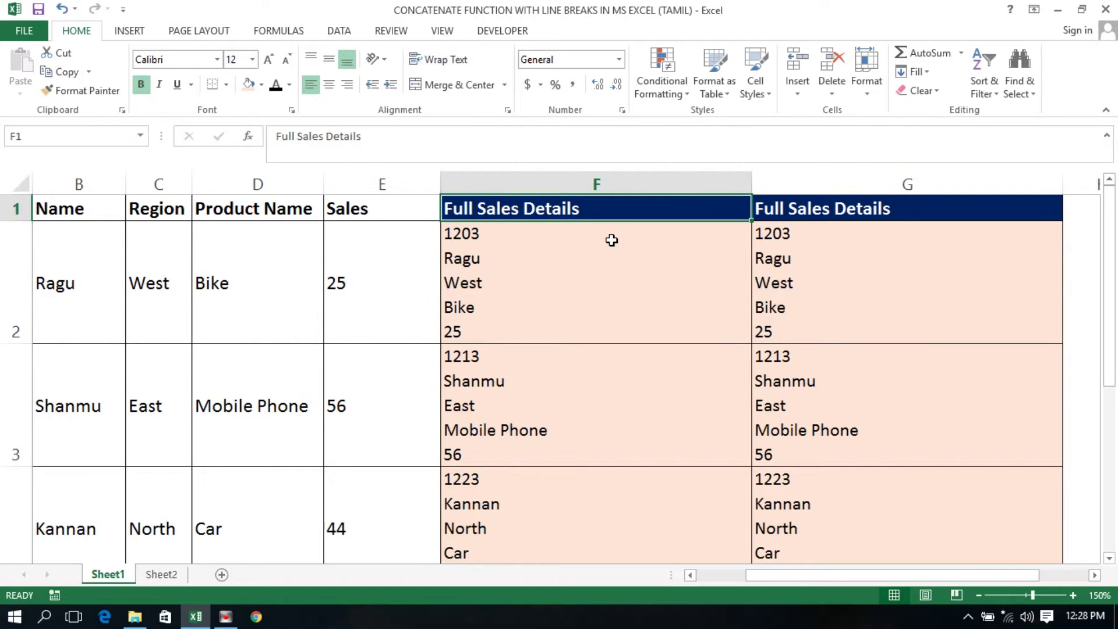
pyautogui.hotkey('ctrl', 'Home')
pyautogui.press('Down')
pyautogui.press('Down')
pyautogui.press('Up')
pyautogui.press('Up')
pyautogui.press('Right')
pyautogui.press('Down')
pyautogui.press('Right')
pyautogui.press('Right')
pyautogui.press('Right')
pyautogui.press('Right')
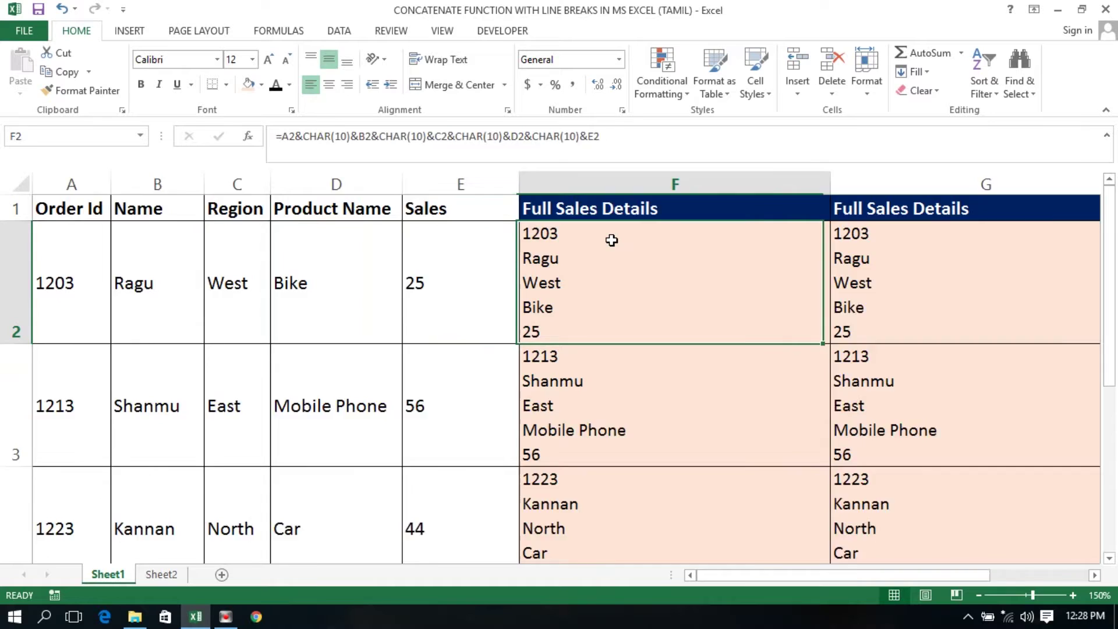
pyautogui.press('Right')
pyautogui.press('Up')
pyautogui.hotkey('ctrl', 'Home')
pyautogui.press('Down')
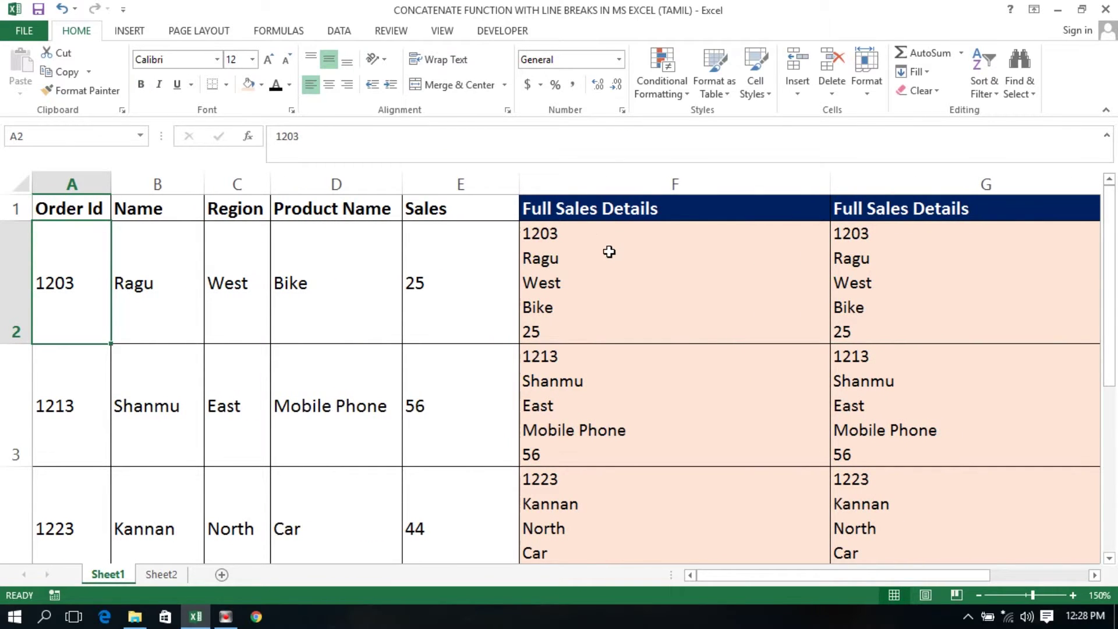
pyautogui.click(292, 407)
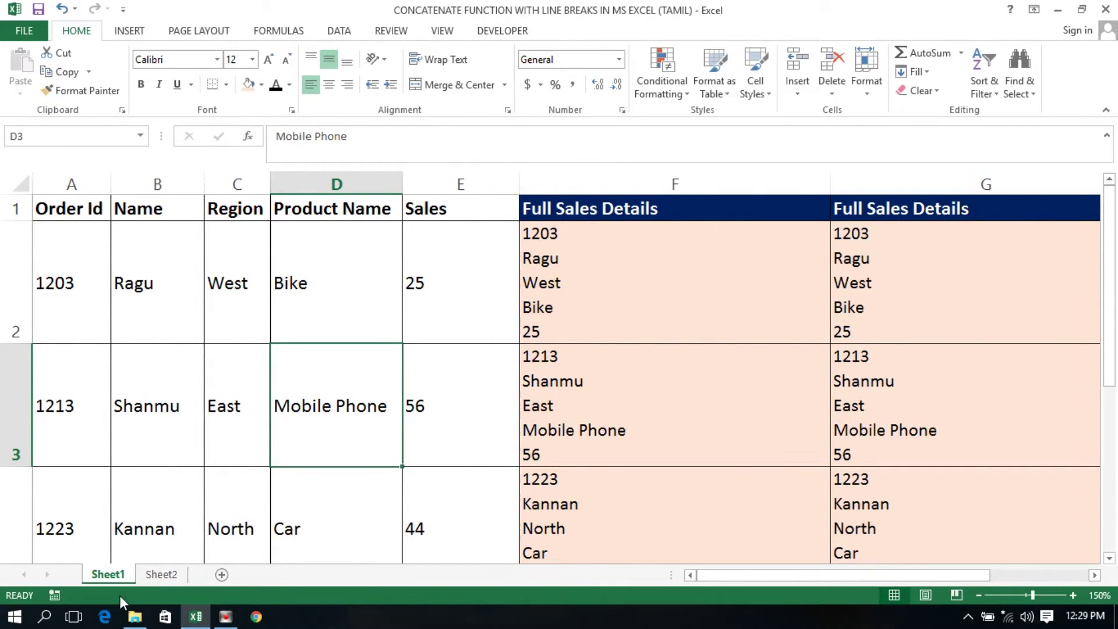
# Switch to Sheet2 and examine the source fields in A2:E2 beside the empty Full Sales Details column.
pyautogui.click(151, 579)
pyautogui.click(325, 297)
pyautogui.press('Up')
pyautogui.press('Up')
pyautogui.press('Up')
pyautogui.press('Left')
pyautogui.press('Left')
pyautogui.press('Left')
pyautogui.press('Down')
pyautogui.hotkey('ctrl', 'shift', 'Right')
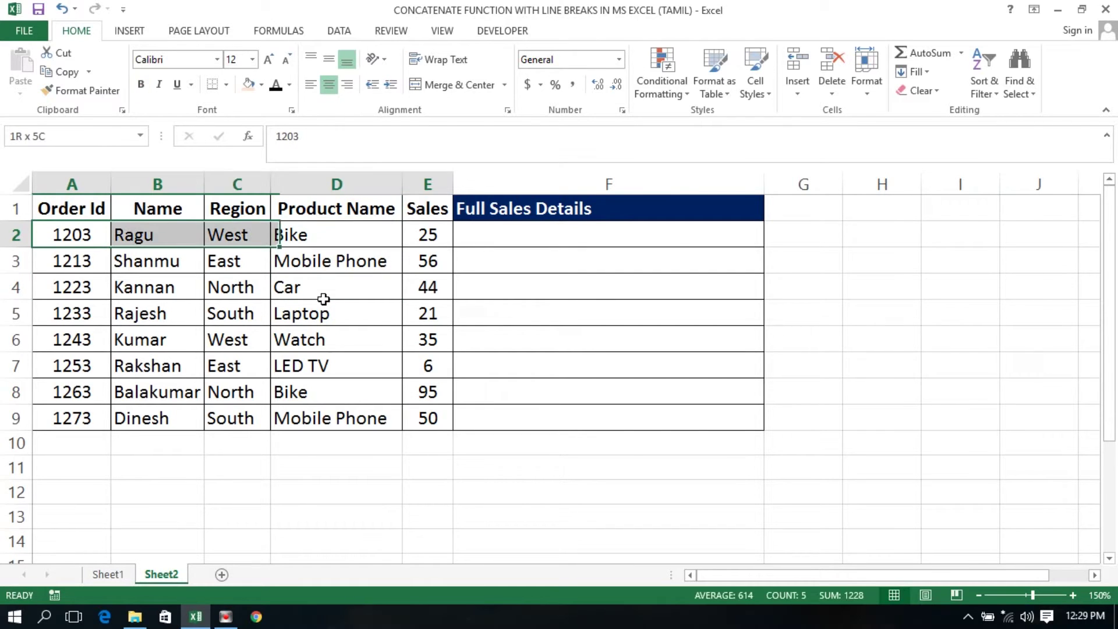
pyautogui.press('Right')
pyautogui.press('Right')
pyautogui.press('Right')
pyautogui.press('Right')
pyautogui.press('Right')
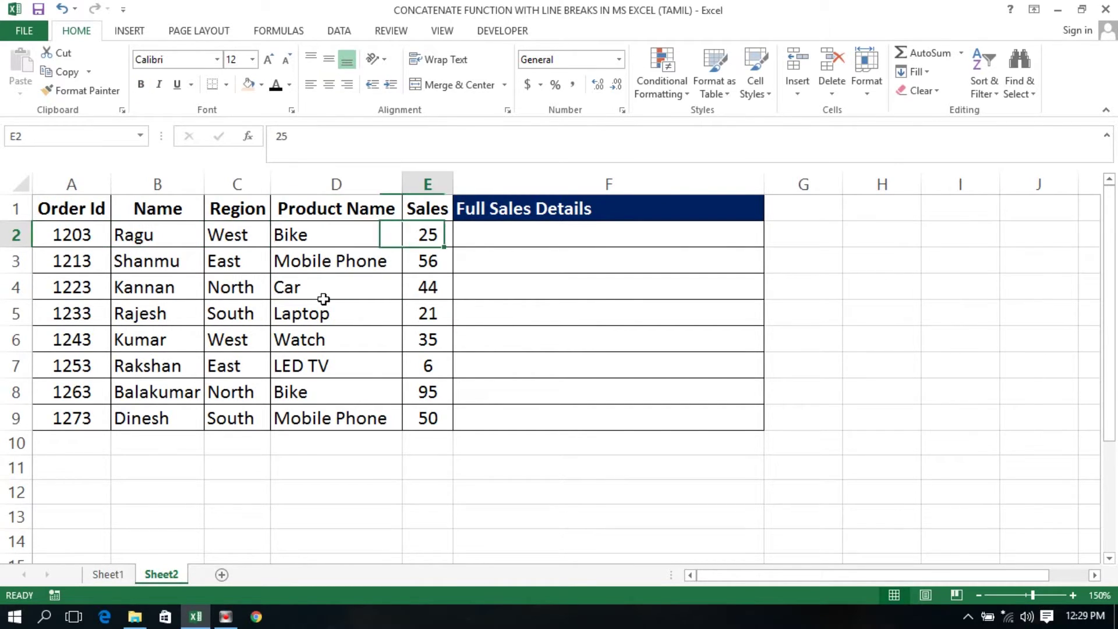
pyautogui.press('Right')
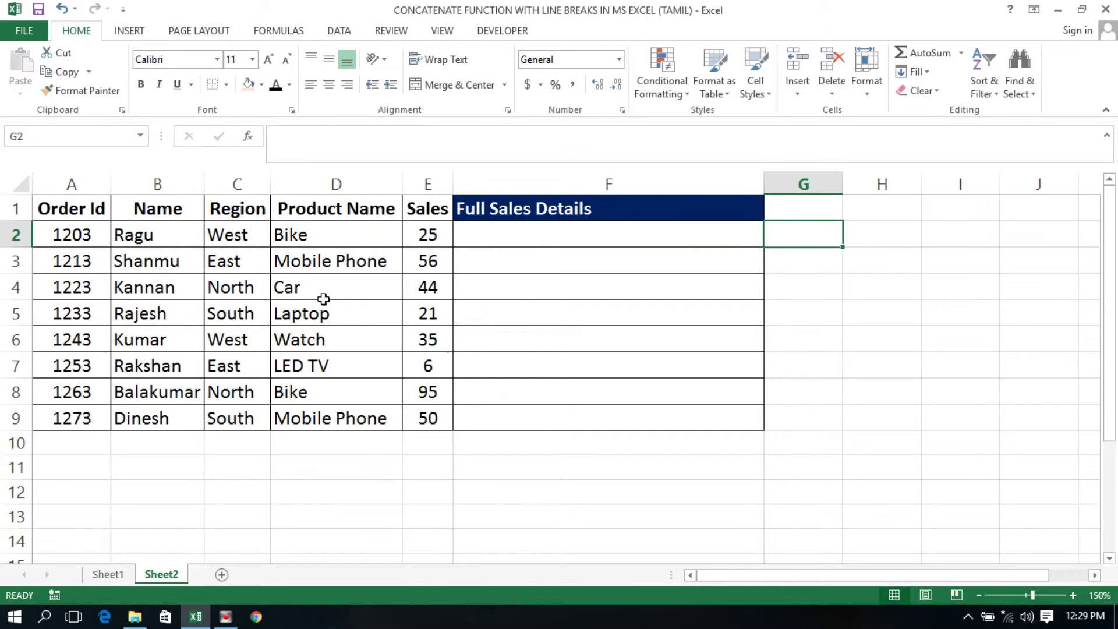
pyautogui.press('Left')
pyautogui.press('Left')
pyautogui.press('Left')
pyautogui.press('Right')
pyautogui.press('Right')
pyautogui.press('Left')
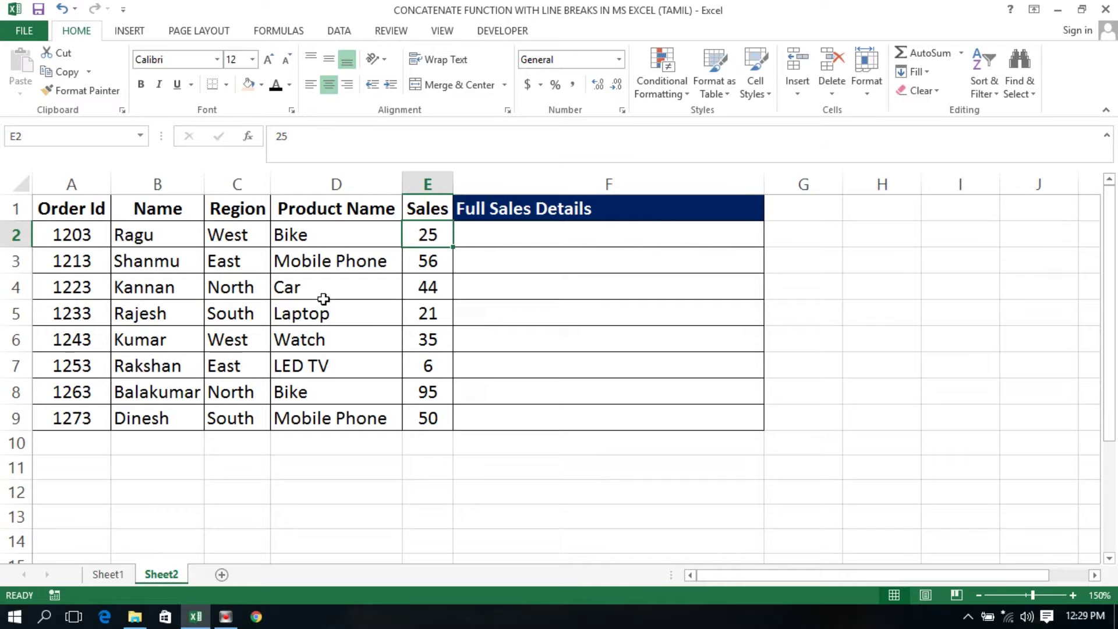
pyautogui.press('Right')
pyautogui.press('Left')
pyautogui.press('Left')
pyautogui.press('Right')
pyautogui.press('Right')
pyautogui.press('Left')
pyautogui.press('Left')
pyautogui.press('Left')
pyautogui.press('Right')
pyautogui.press('Right')
# Turn on Wrap Text for the empty Full Sales Details cells F2:F9.
pyautogui.press('Right')
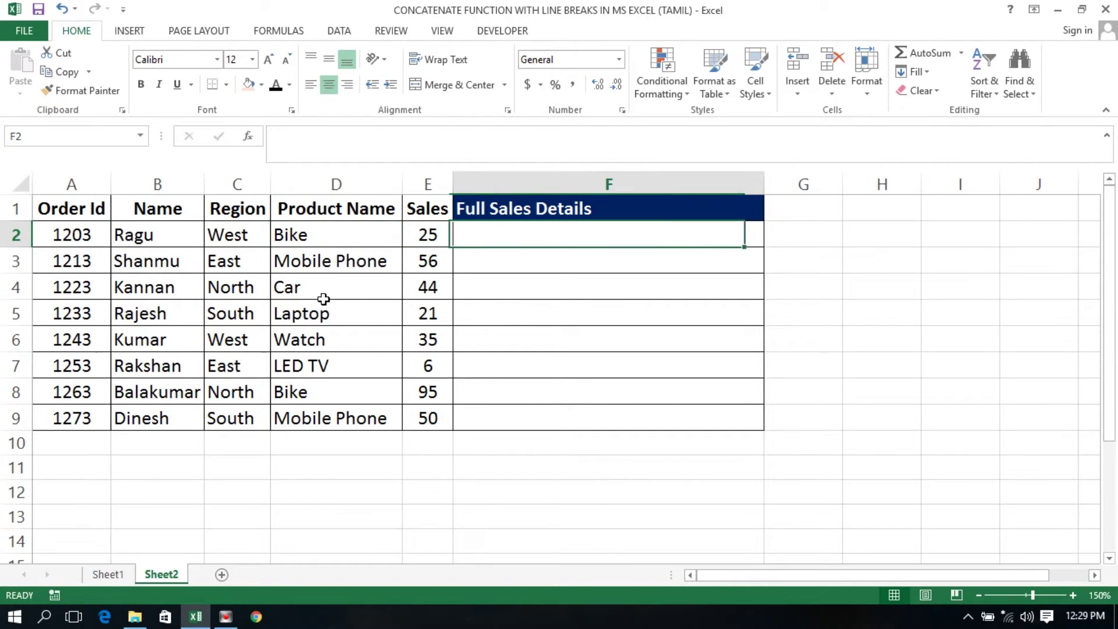
pyautogui.hotkey('shift', 'Down')
pyautogui.hotkey('shift', 'Down')
pyautogui.hotkey('shift', 'Down')
pyautogui.hotkey('shift', 'Down')
pyautogui.hotkey('shift', 'Down')
pyautogui.hotkey('shift', 'Down')
pyautogui.hotkey('shift', 'Down')
pyautogui.hotkey('shift', 'Down')
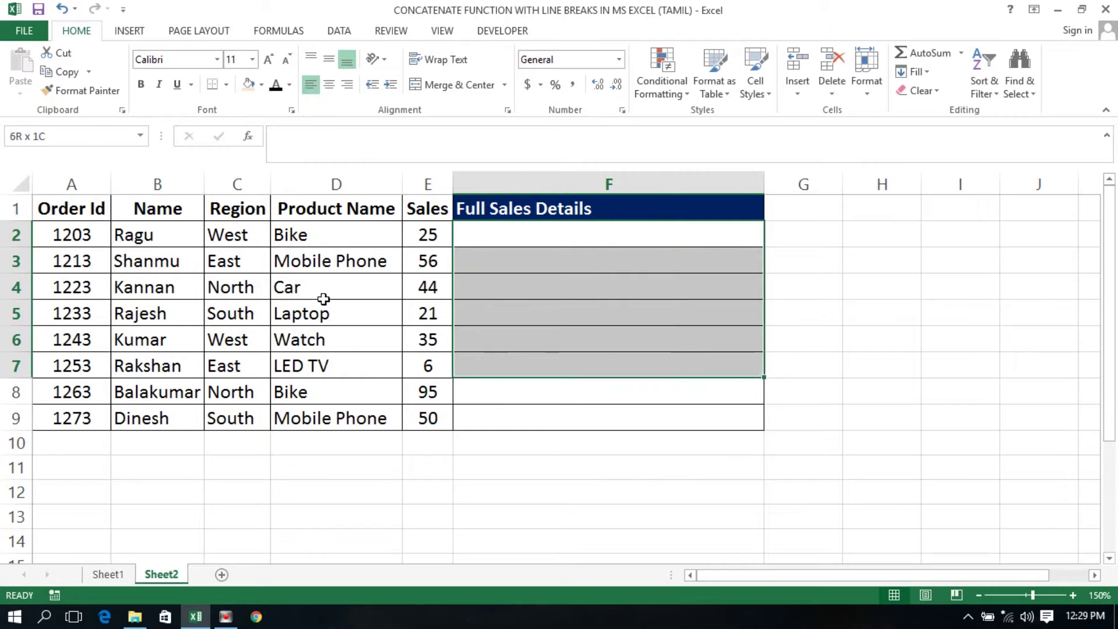
pyautogui.hotkey('shift', 'Up')
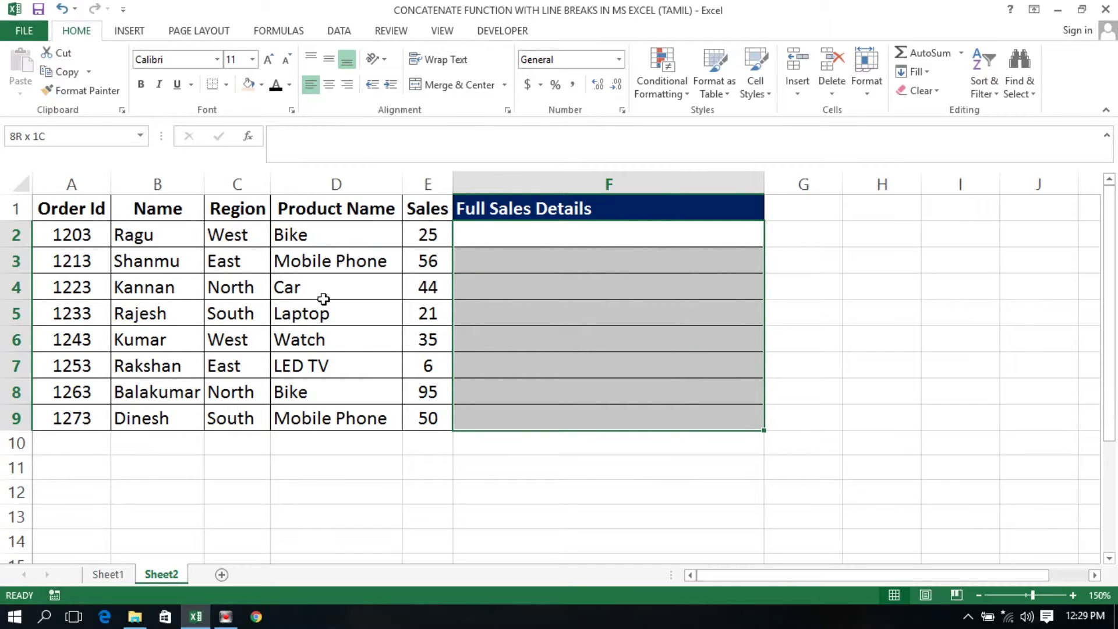
pyautogui.click(443, 61)
pyautogui.click(504, 250)
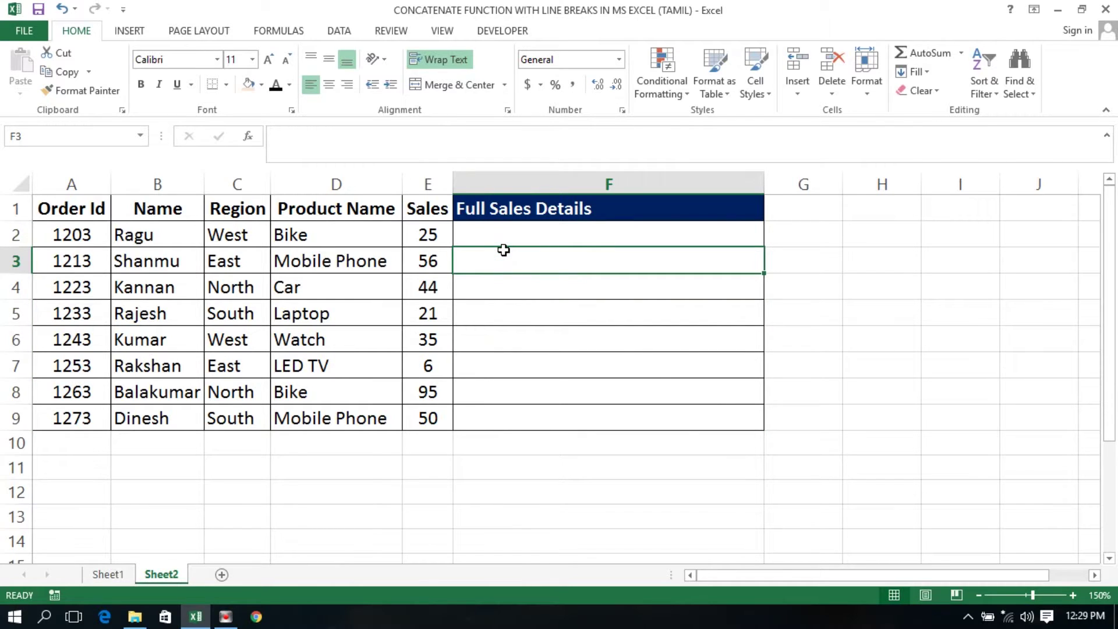
# Review the row 2 source values, the column headings and the empty cells under Full Sales Details.
pyautogui.press('Up')
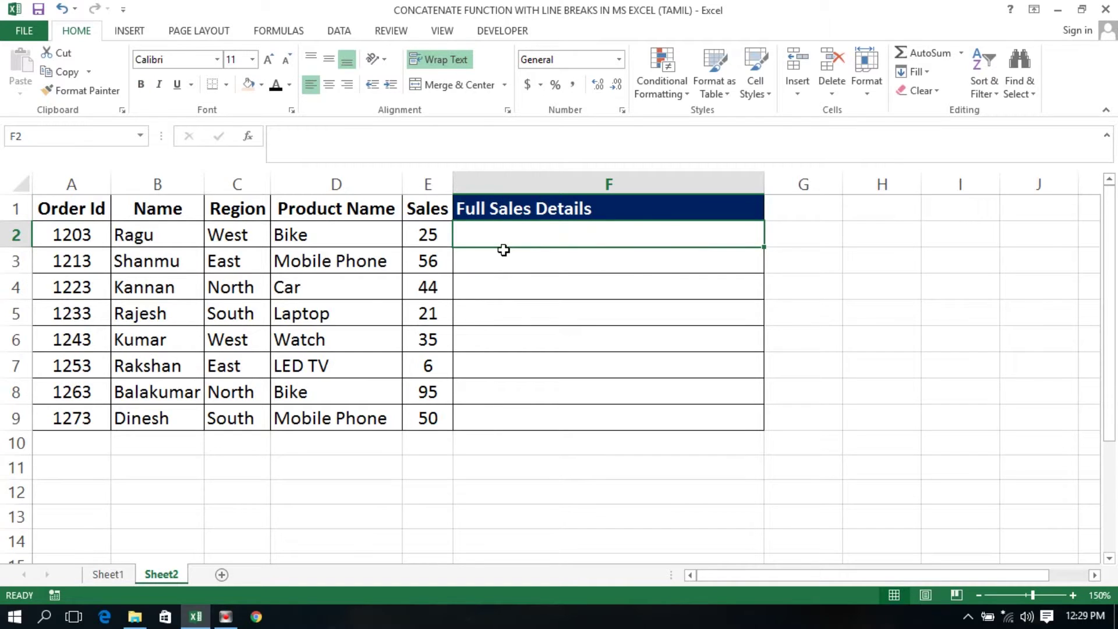
pyautogui.press('Left')
pyautogui.press('Left')
pyautogui.press('Left')
pyautogui.press('Left')
pyautogui.press('Left')
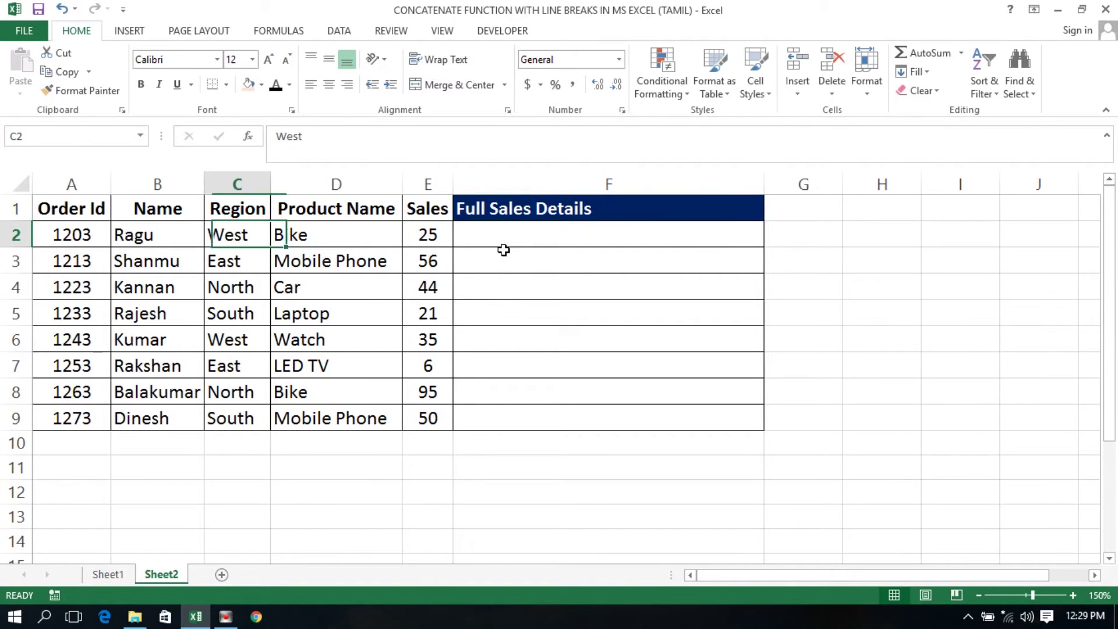
pyautogui.press('Up')
pyautogui.press('Right')
pyautogui.press('Right')
pyautogui.press('Right')
pyautogui.press('Right')
pyautogui.press('Right')
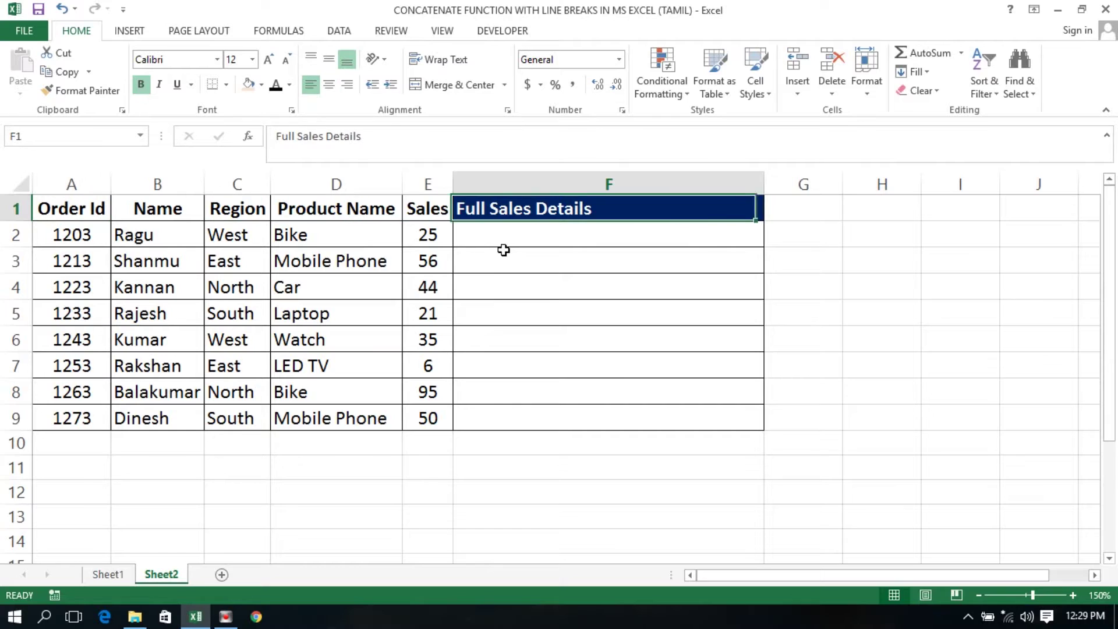
pyautogui.press('Down')
pyautogui.press('Down')
pyautogui.press('Down')
pyautogui.press('Down')
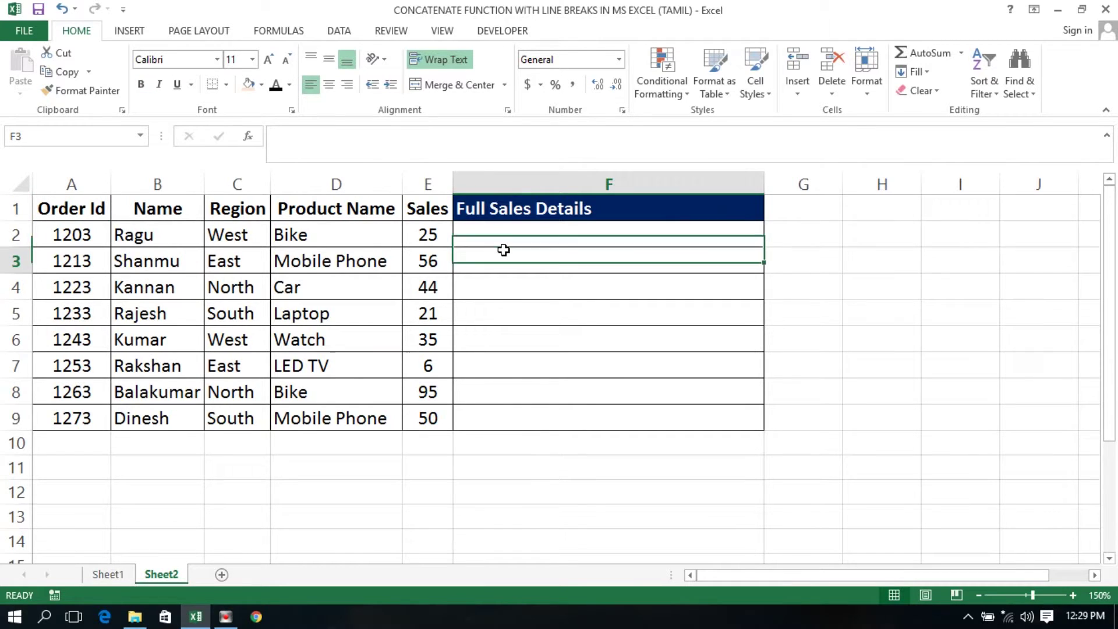
pyautogui.press('Up')
pyautogui.press('Up')
pyautogui.press('Up')
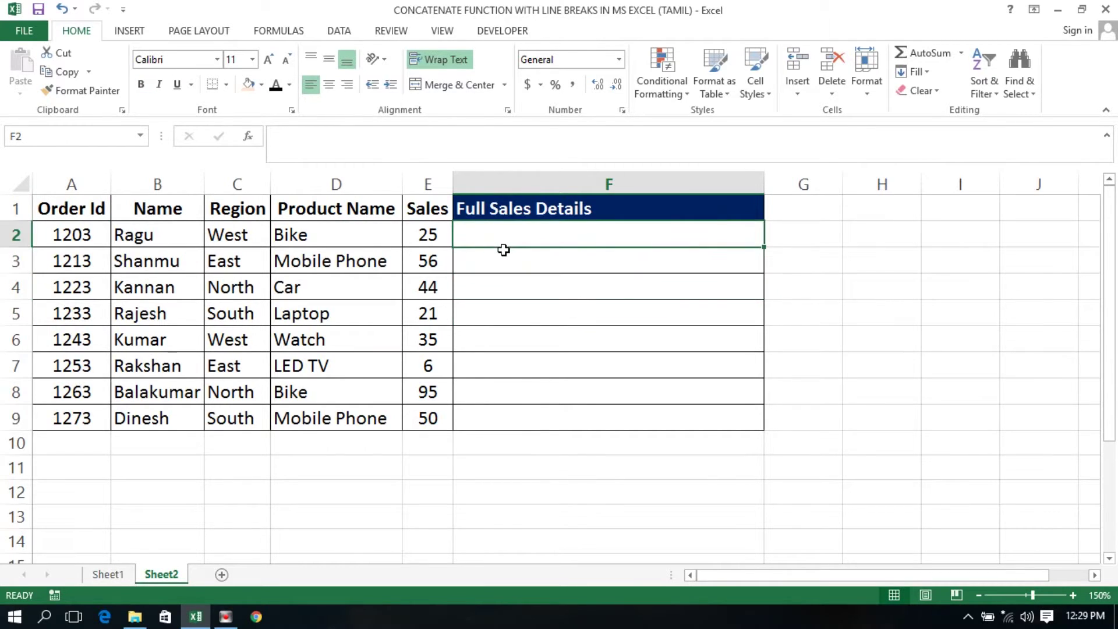
# Begin a formula in F2 that joins the Order Id with a line break: =A2&CHAR(10).
pyautogui.write('=')
pyautogui.press('Left')
pyautogui.press('Left')
pyautogui.press('Left')
pyautogui.press('Left')
pyautogui.press('Left')
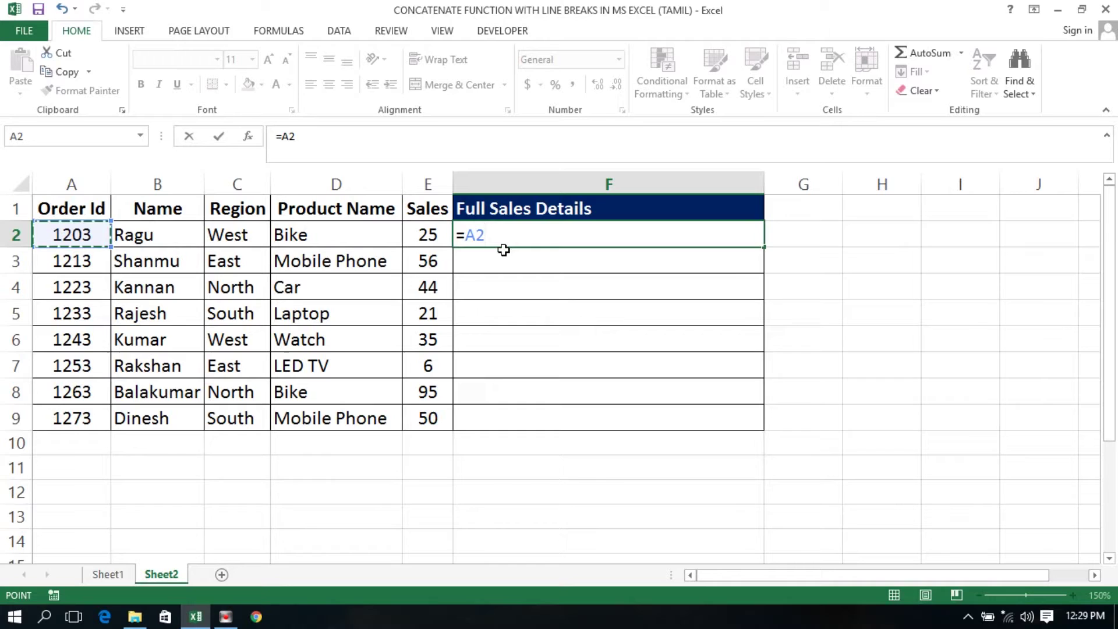
pyautogui.write('&')
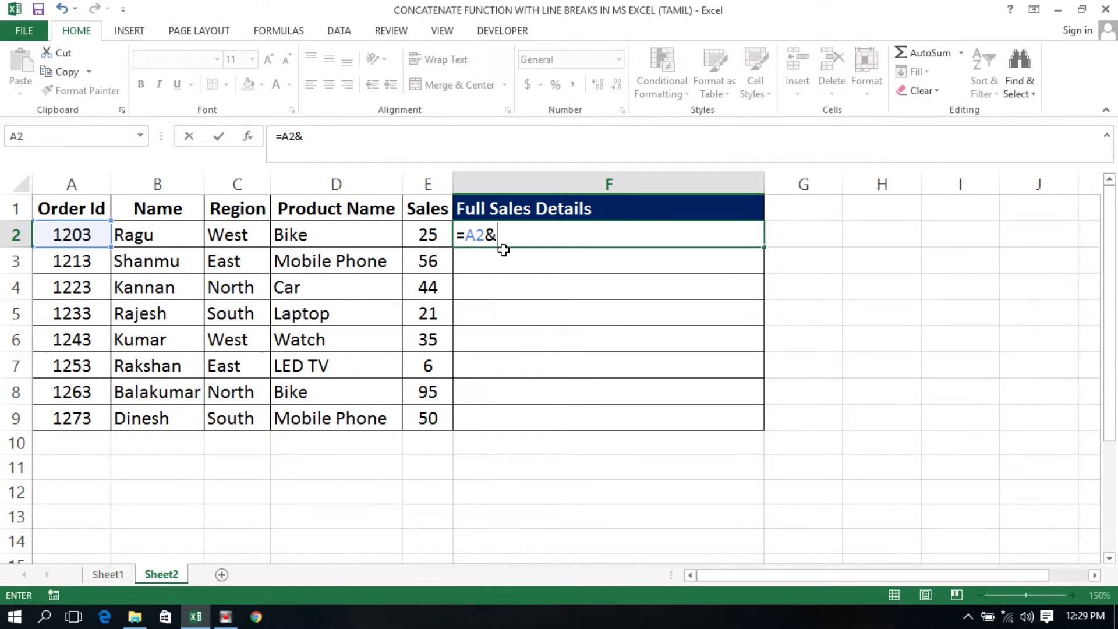
pyautogui.write('char')
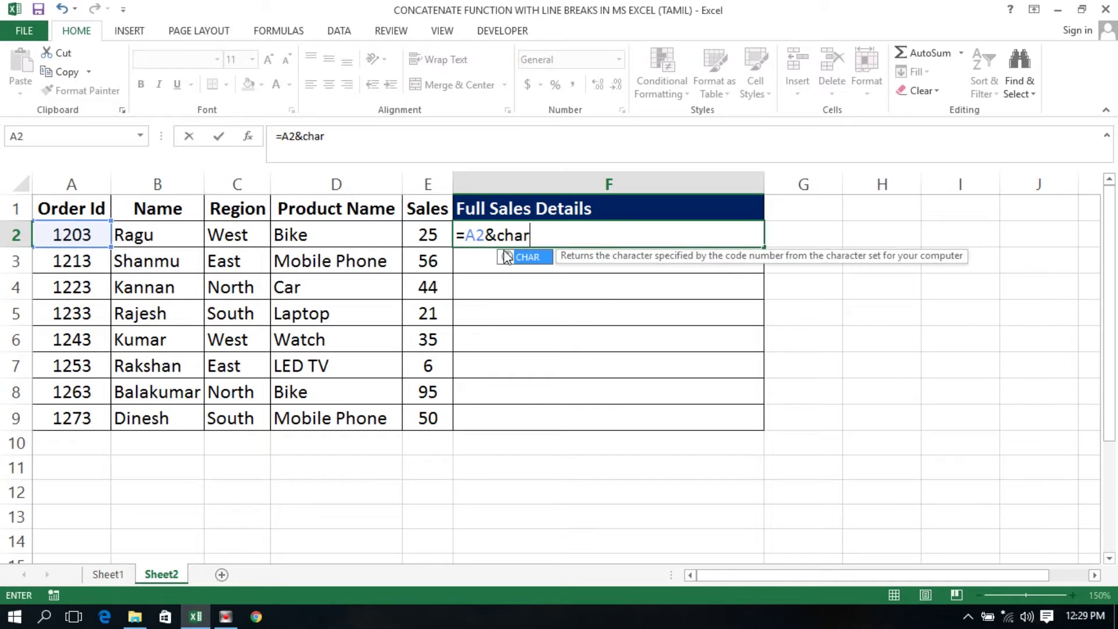
pyautogui.doubleClick(504, 252)
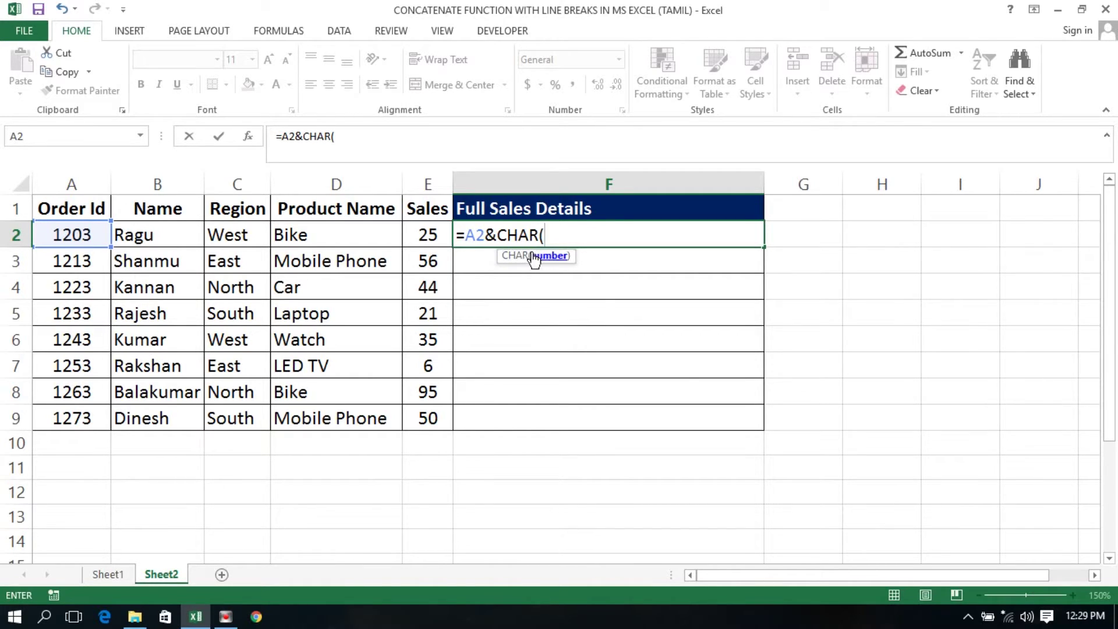
pyautogui.write('10)')
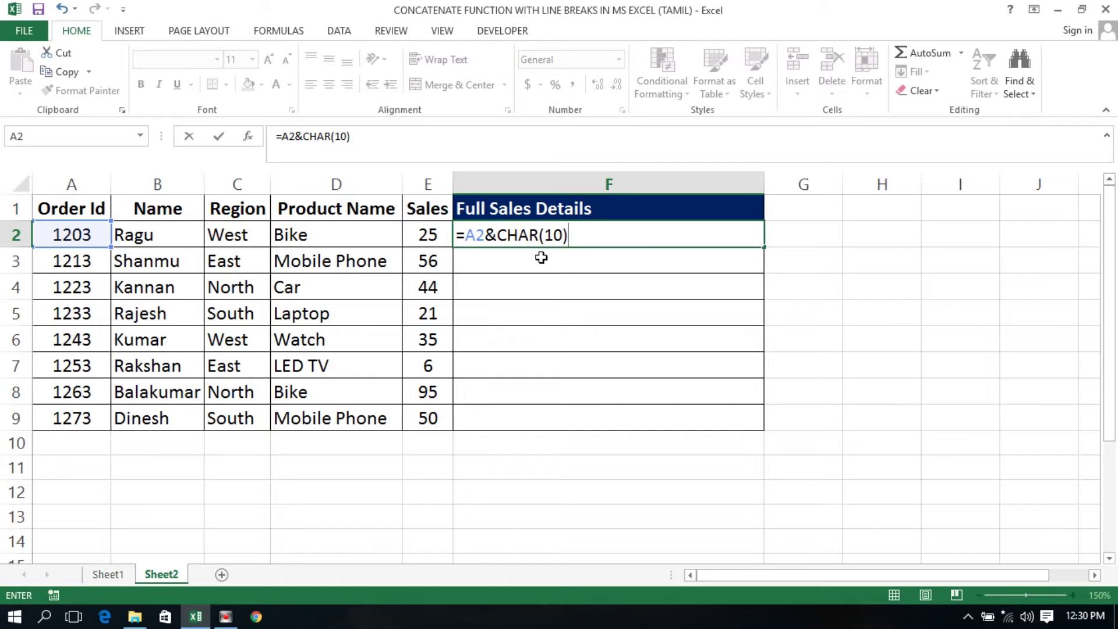
# Extend the F2 formula with the Name cell and another line break: &B2&CHAR(10).
pyautogui.write('&')
pyautogui.press('Left')
pyautogui.press('Left')
pyautogui.press('Left')
pyautogui.press('Left')
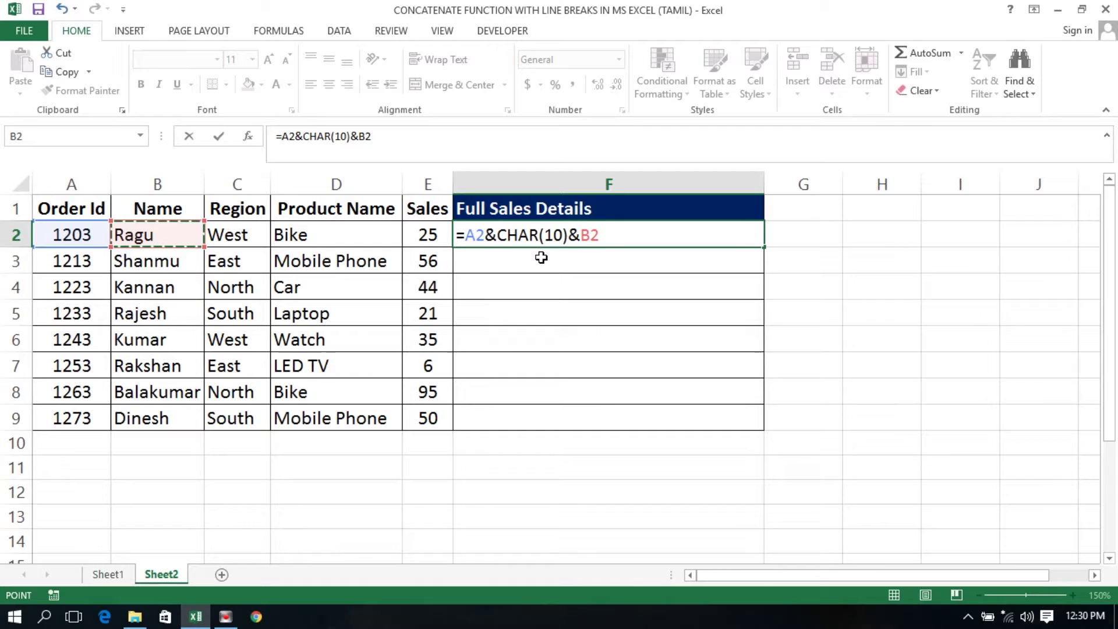
pyautogui.write('&char')
pyautogui.press('Tab')
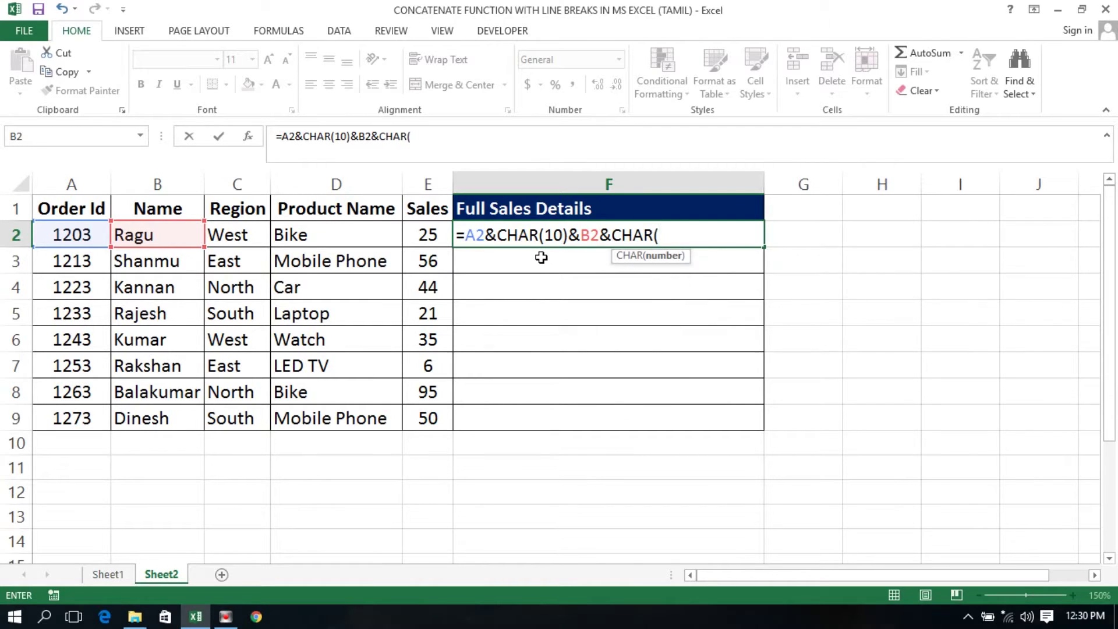
pyautogui.write('10)')
# Append the Region cell and a line break to the F2 formula: &C2&CHAR(10)&.
pyautogui.write('&')
pyautogui.press('Left')
pyautogui.press('Left')
pyautogui.press('Left')
pyautogui.press('Left')
pyautogui.press('Right')
pyautogui.write('&')
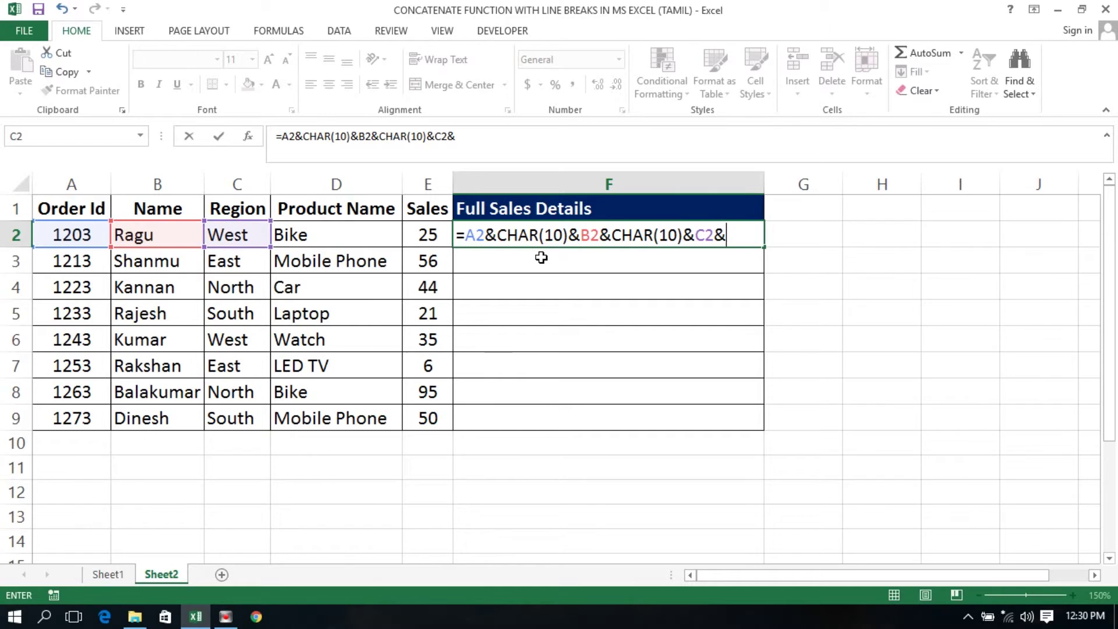
pyautogui.write('char(')
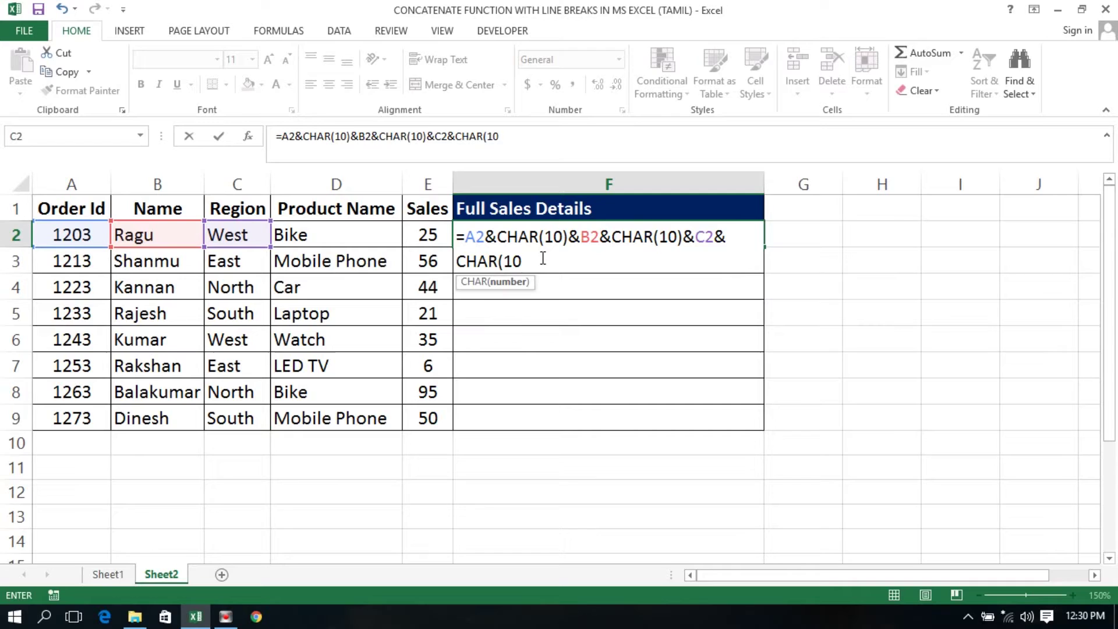
pyautogui.write('10)&')
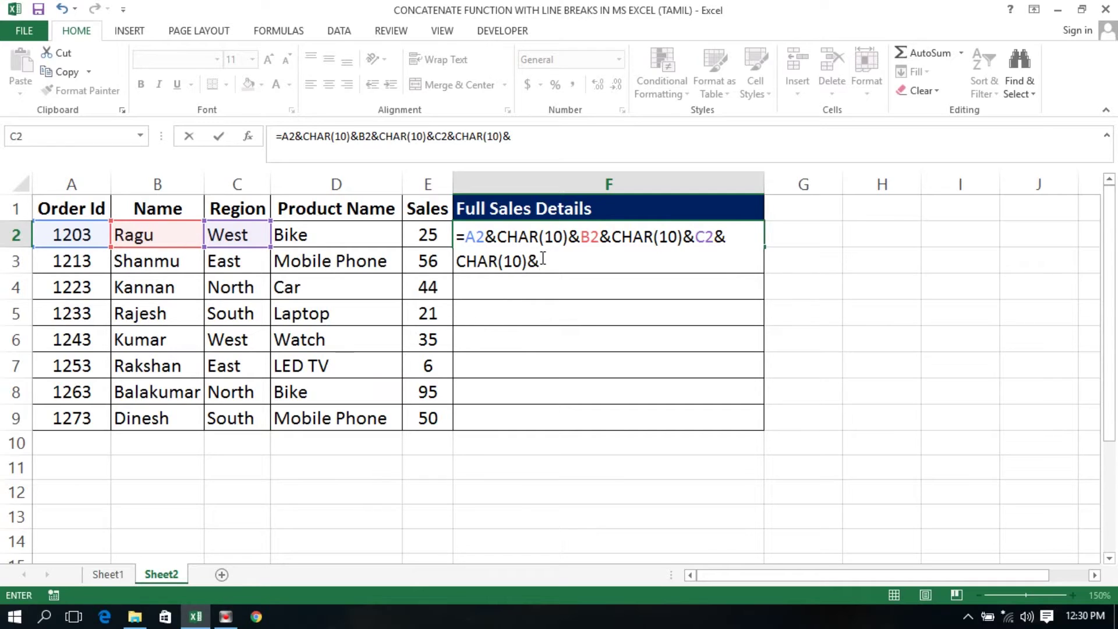
# Complete the F2 formula with the Product Name, a line break and Sales, D2&CHAR(10)&E2, and commit it.
pyautogui.press('Left')
pyautogui.press('Left')
pyautogui.write('&chart')
pyautogui.press('BackSpace')
pyautogui.press('Tab')
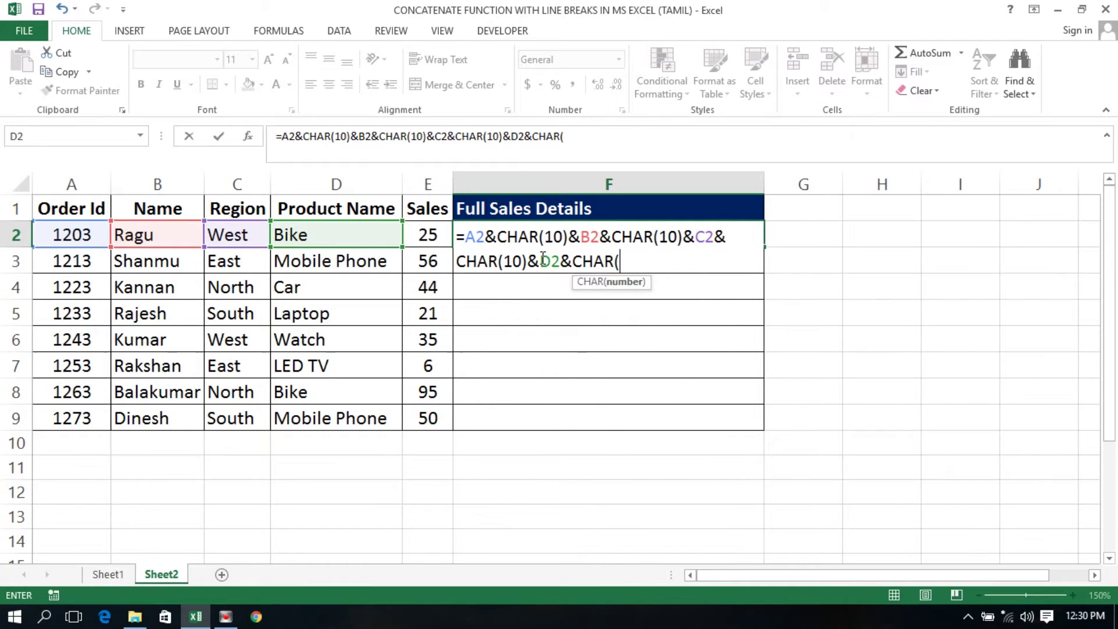
pyautogui.write('10')
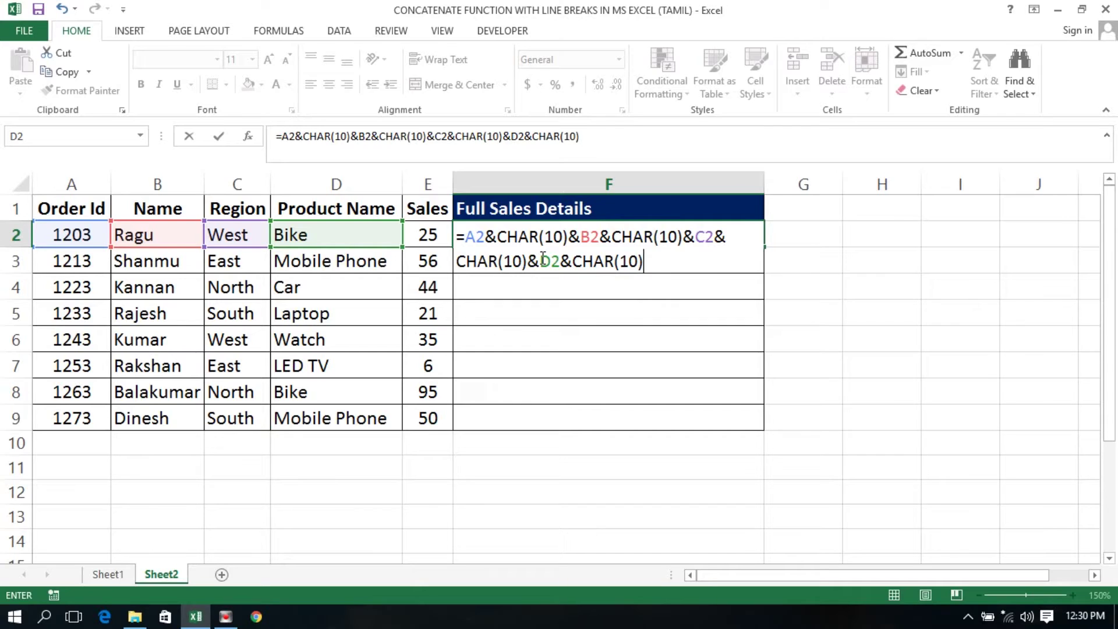
pyautogui.write(')&')
pyautogui.click(429, 234)
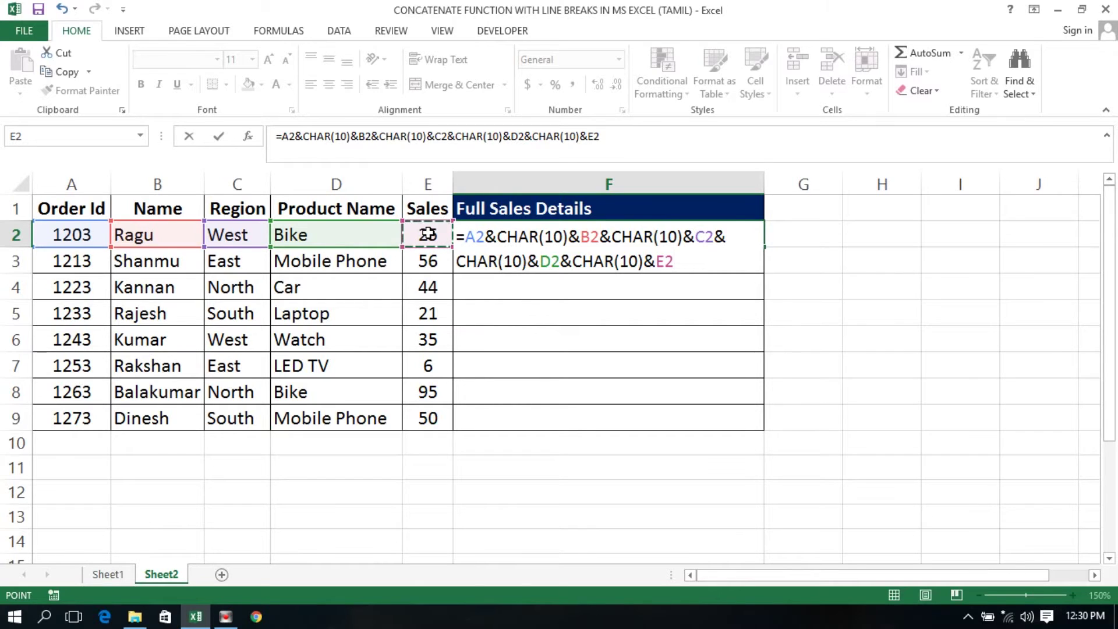
pyautogui.press('Return')
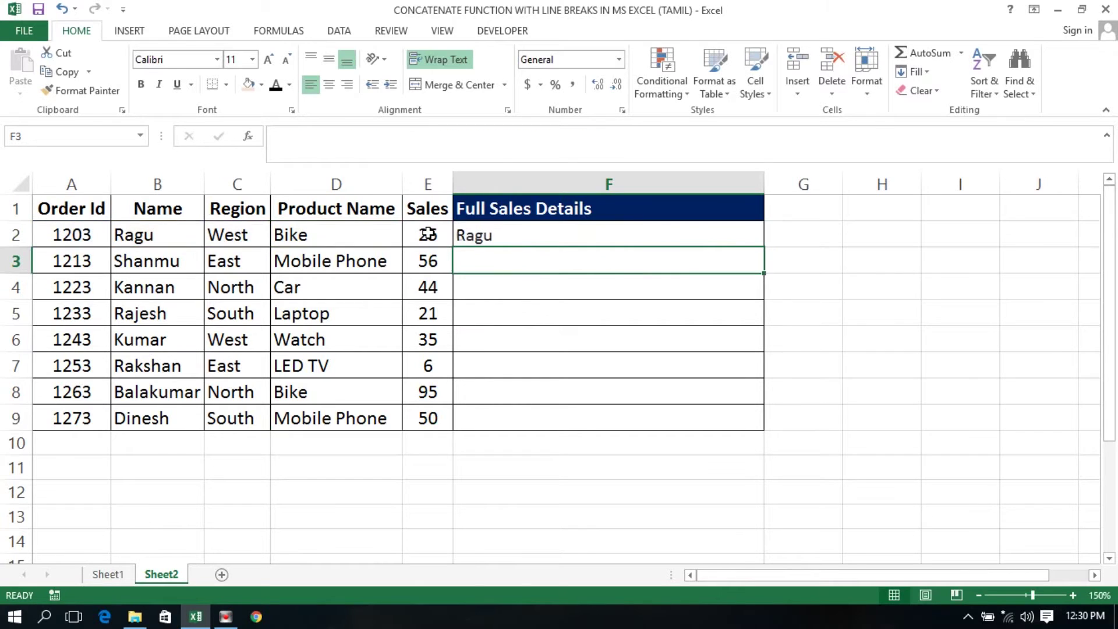
# Fill the F2 formula down the Full Sales Details column through F9.
pyautogui.click(496, 237)
pyautogui.click(472, 233)
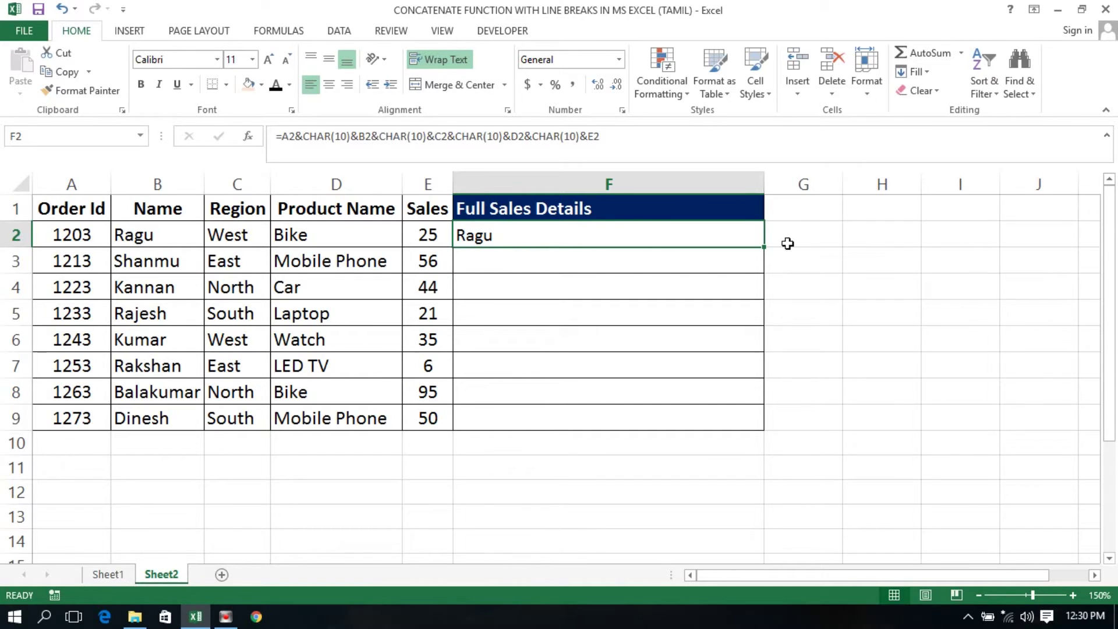
pyautogui.click(764, 248)
pyautogui.doubleClick(765, 245)
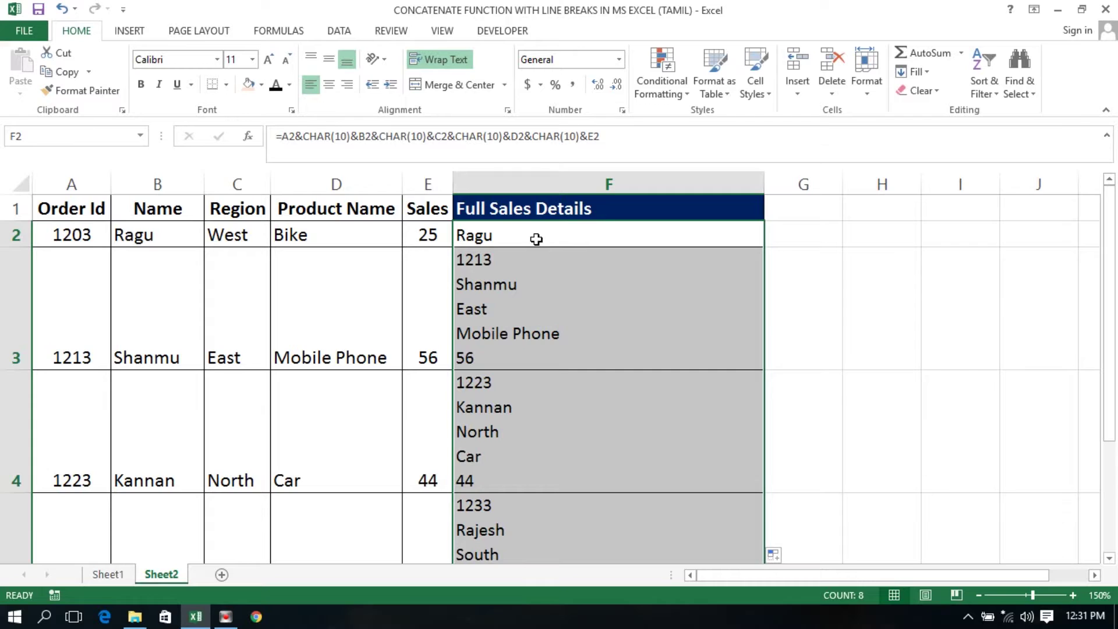
# Compare F2 with F3, and turn Wrap Text off and on again for F2 to refit its row height.
pyautogui.click(534, 249)
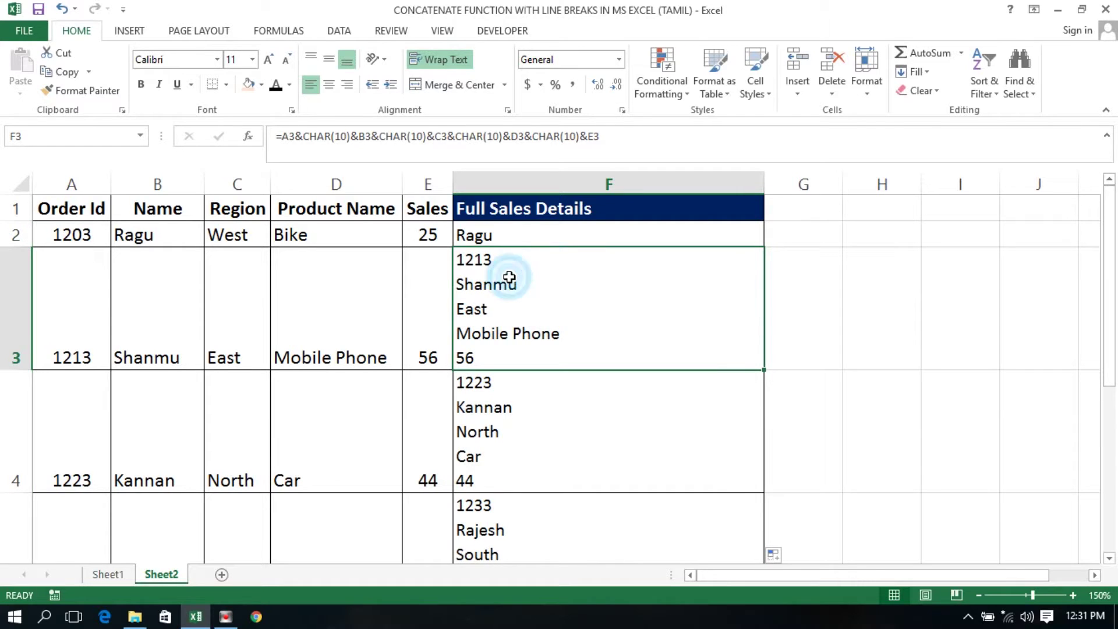
pyautogui.click(485, 240)
pyautogui.click(472, 257)
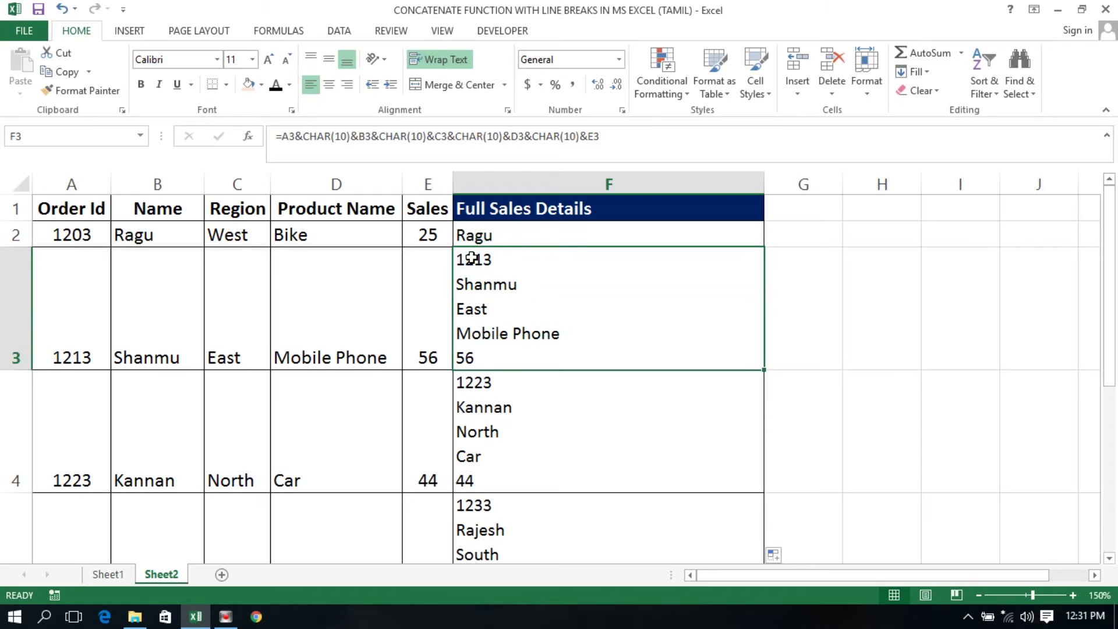
pyautogui.click(488, 238)
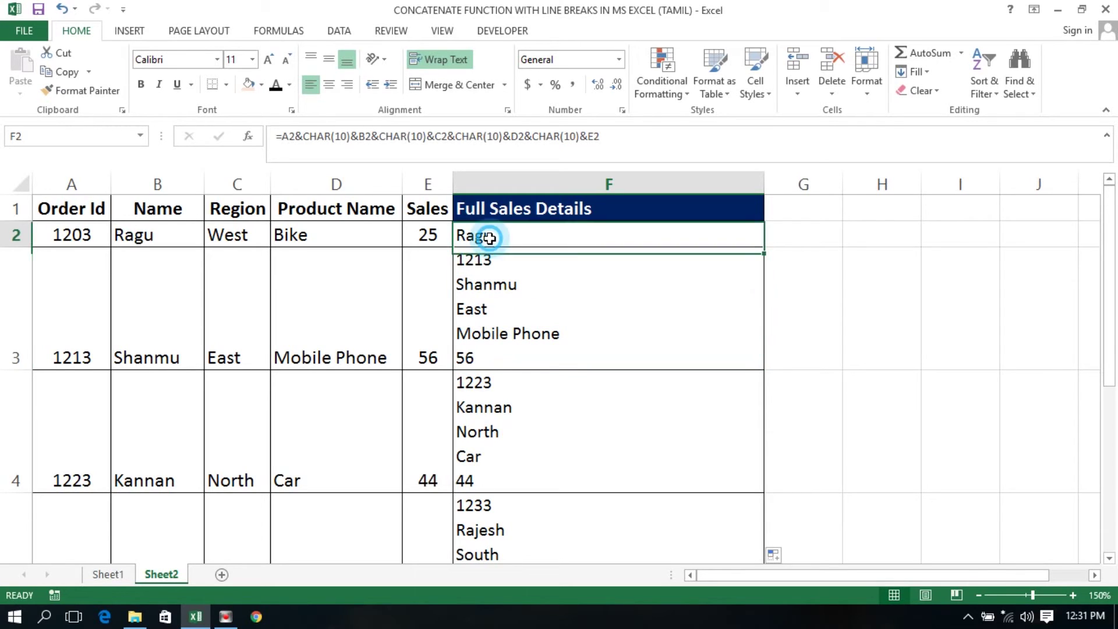
pyautogui.click(455, 61)
pyautogui.click(456, 62)
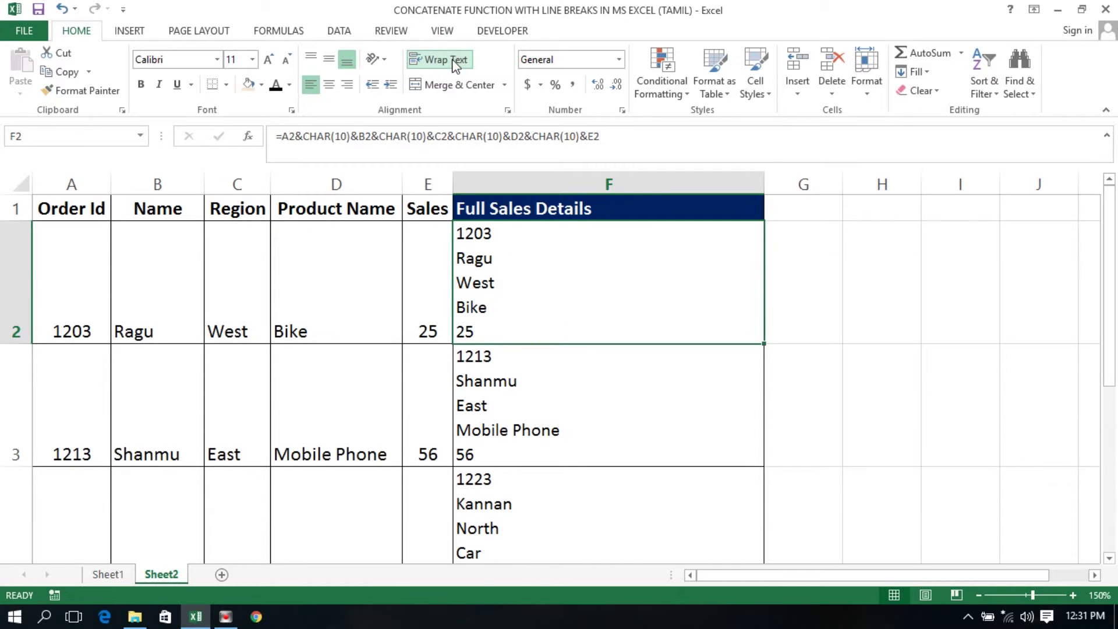
# Examine the combined entries in F2:F9 against the source cells of the table, covering A2:F9.
pyautogui.click(529, 329)
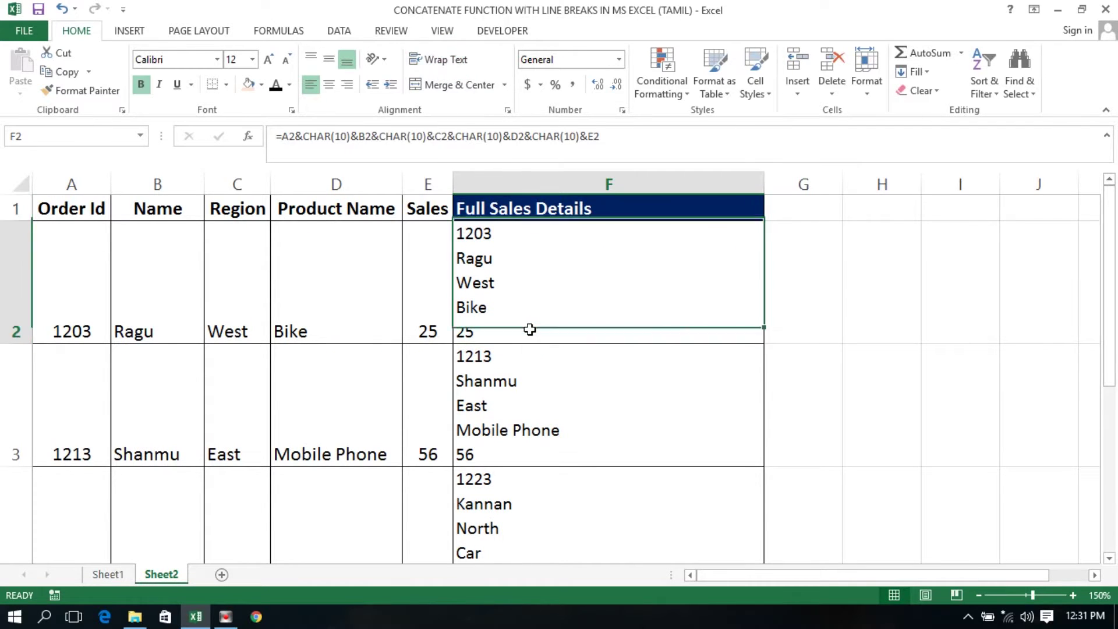
pyautogui.hotkey('ctrl', 'shift', 'Down')
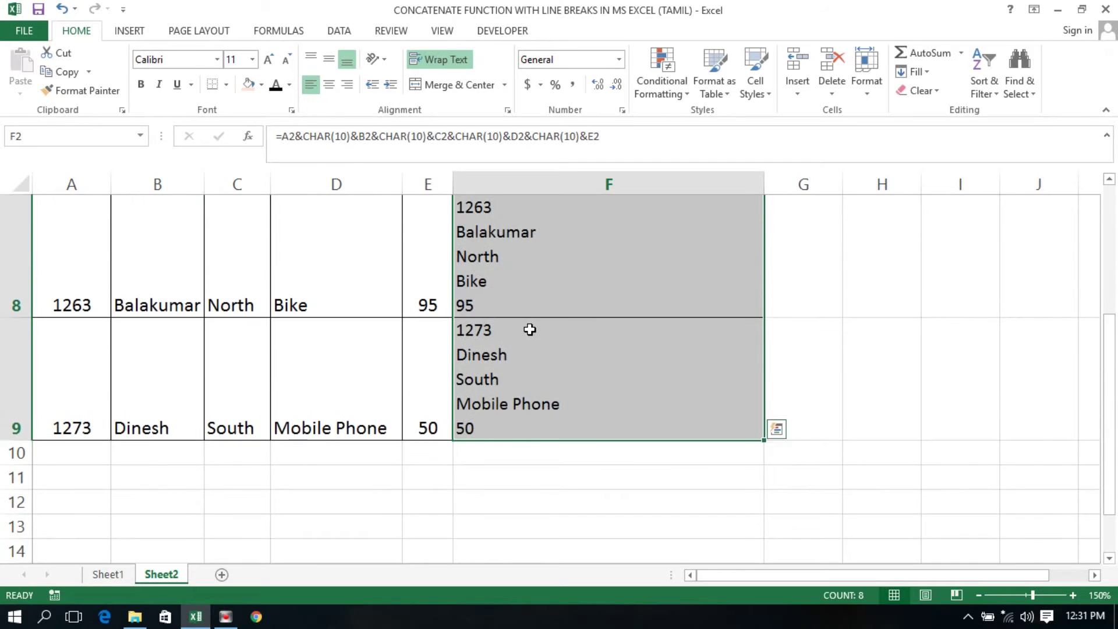
pyautogui.hotkey('shift', 'BackSpace')
pyautogui.press('Left')
pyautogui.press('Left')
pyautogui.press('Left')
pyautogui.press('Left')
pyautogui.press('Left')
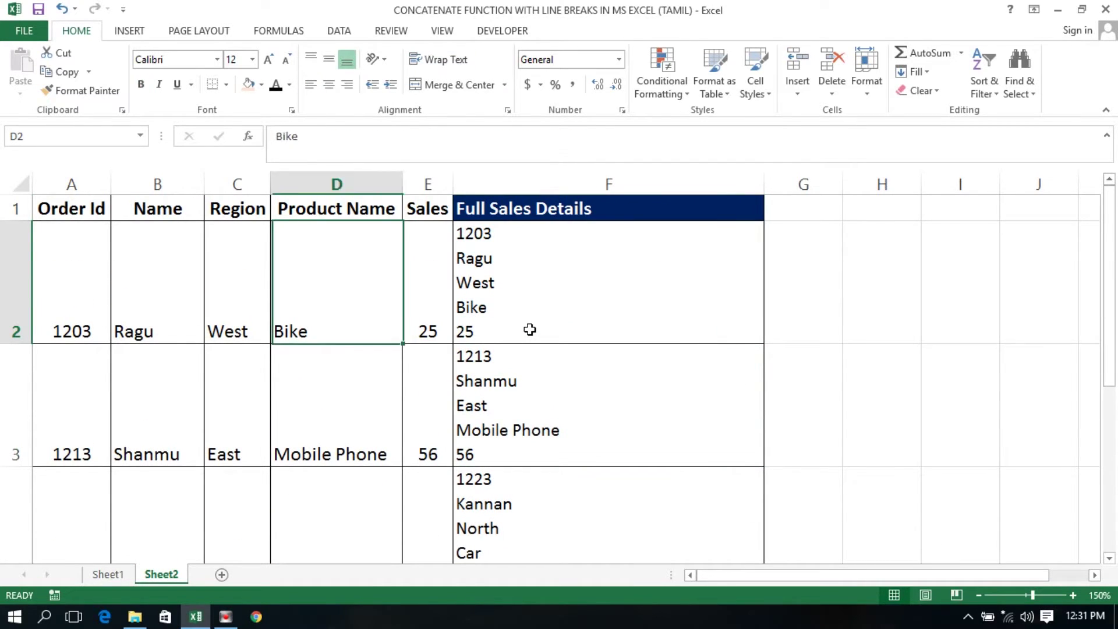
pyautogui.hotkey('shift', 'Right')
pyautogui.hotkey('shift', 'Right')
pyautogui.hotkey('shift', 'Right')
pyautogui.hotkey('shift', 'Right')
pyautogui.hotkey('shift', 'Right')
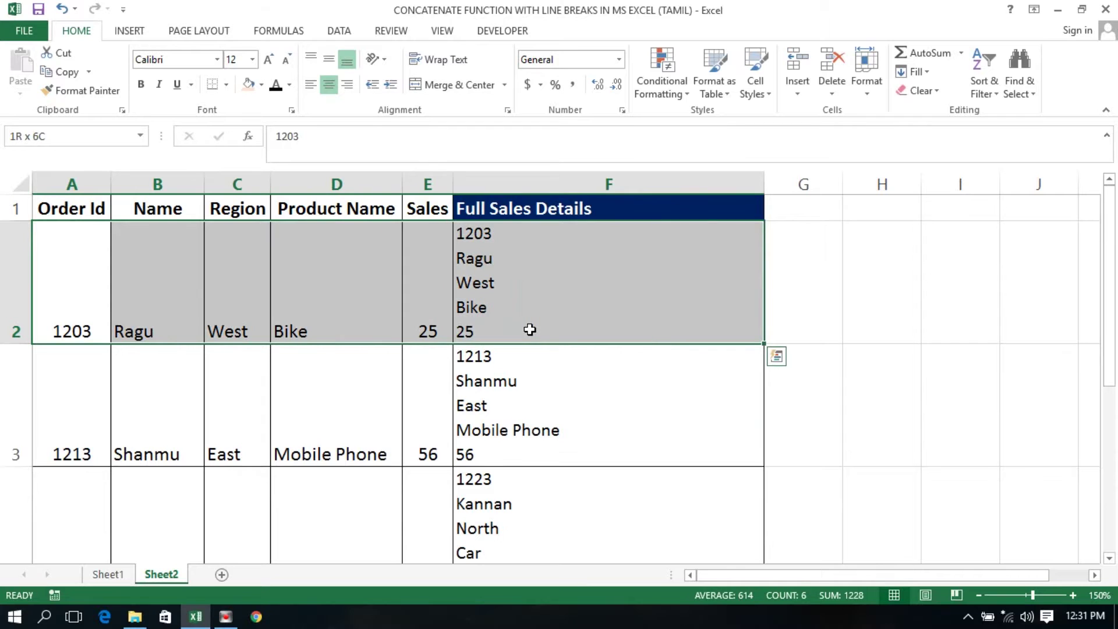
pyautogui.hotkey('ctrl', 'shift', 'Down')
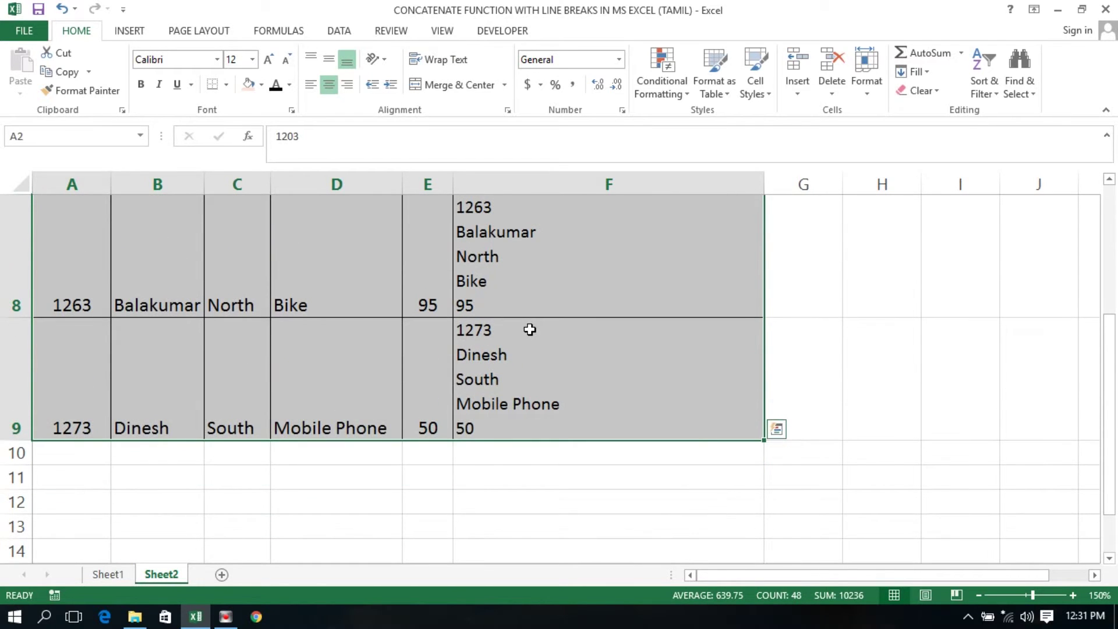
# Copy the Order Id to Sales table, A1:E9, from Sheet2 into cell A1 of a new worksheet.
pyautogui.hotkey('ctrl', 'Home')
pyautogui.hotkey('shift', 'Right')
pyautogui.hotkey('shift', 'Right')
pyautogui.hotkey('shift', 'Right')
pyautogui.hotkey('shift', 'Right')
pyautogui.hotkey('shift', 'Right')
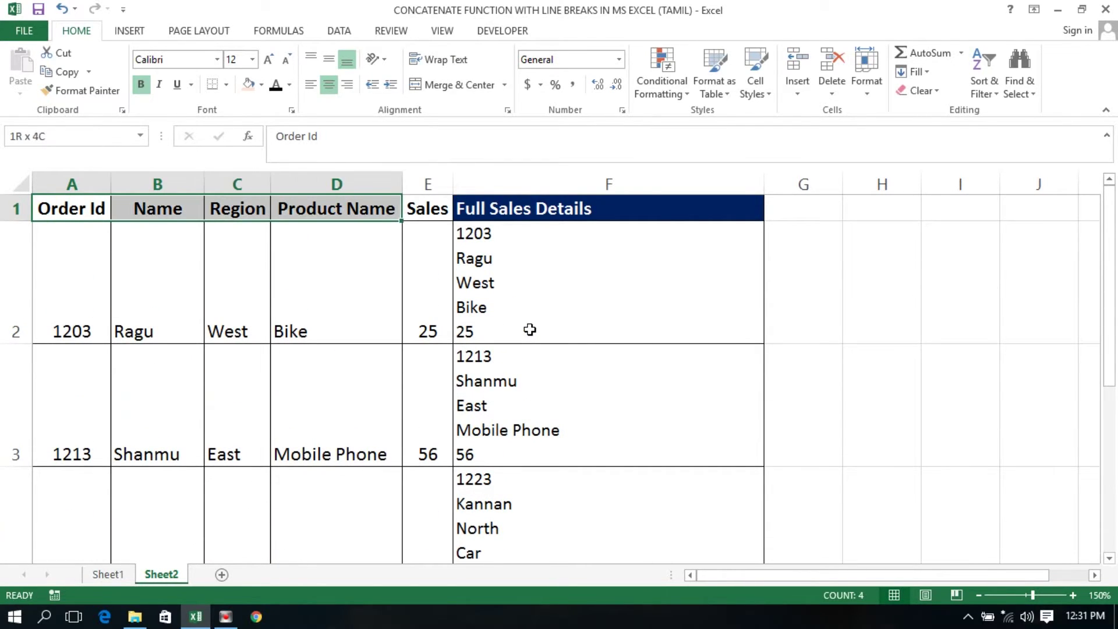
pyautogui.hotkey('shift', 'Left')
pyautogui.hotkey('ctrl', 'shift', 'Down')
pyautogui.hotkey('ctrl', 'c')
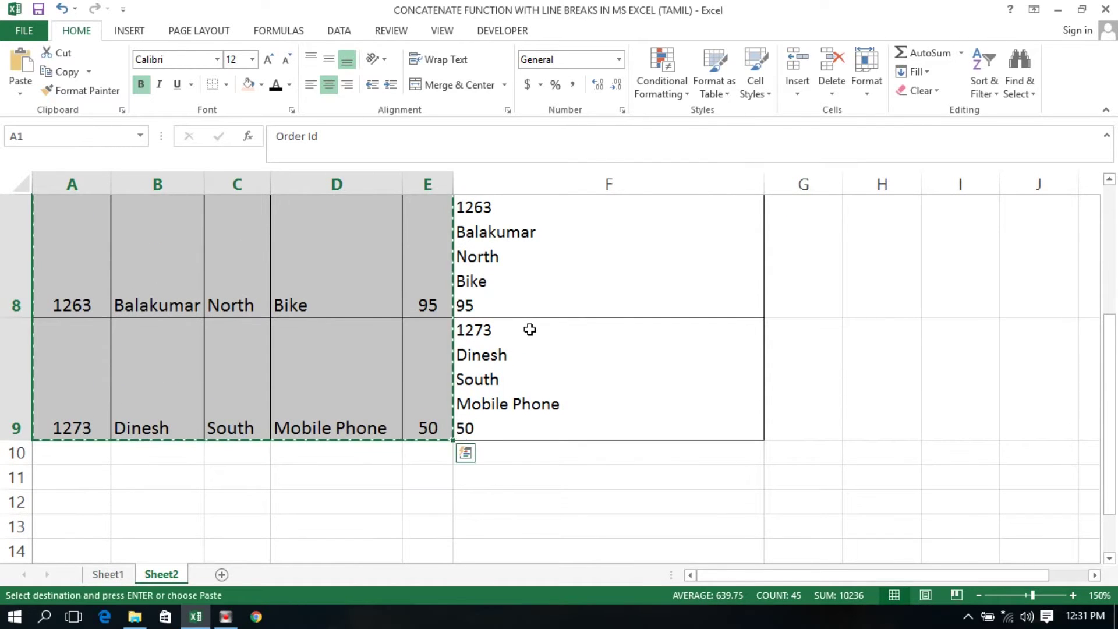
pyautogui.click(220, 576)
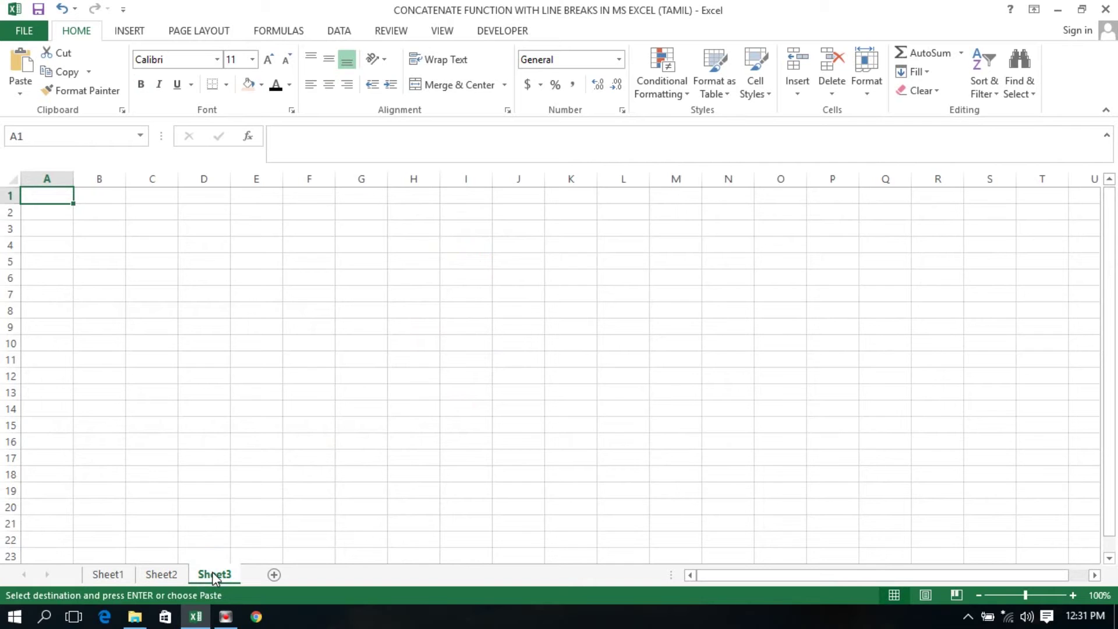
pyautogui.hotkey('ctrl', 'v')
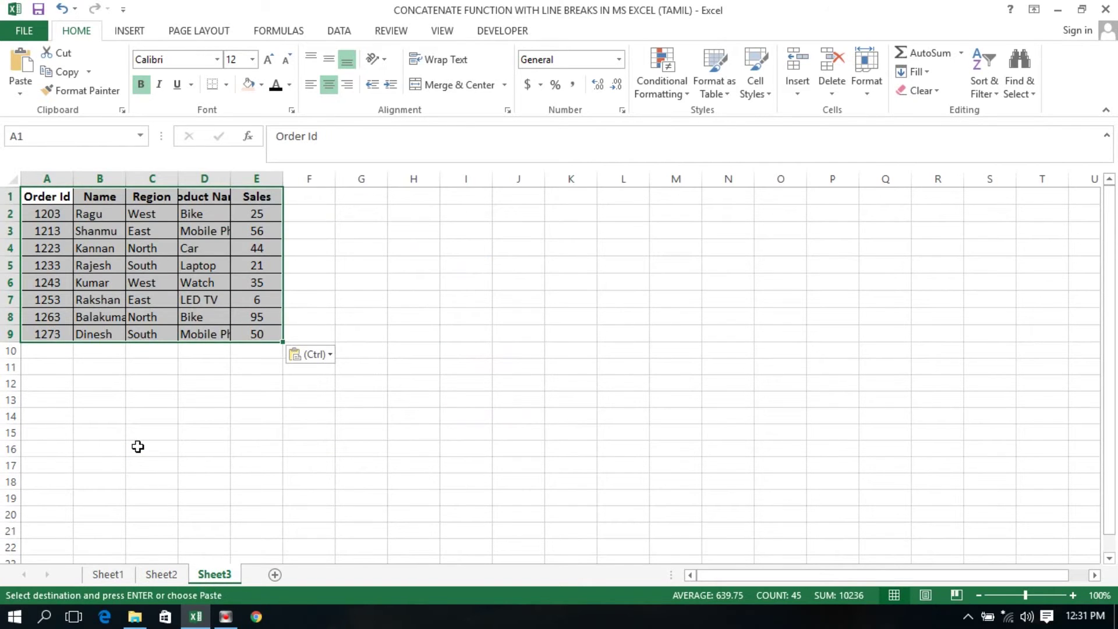
# Autofit the widths of the pasted columns A to E and set the sheet's zoom to 150%.
pyautogui.hotkey('alt', 'o')
pyautogui.press('c')
pyautogui.press('a')
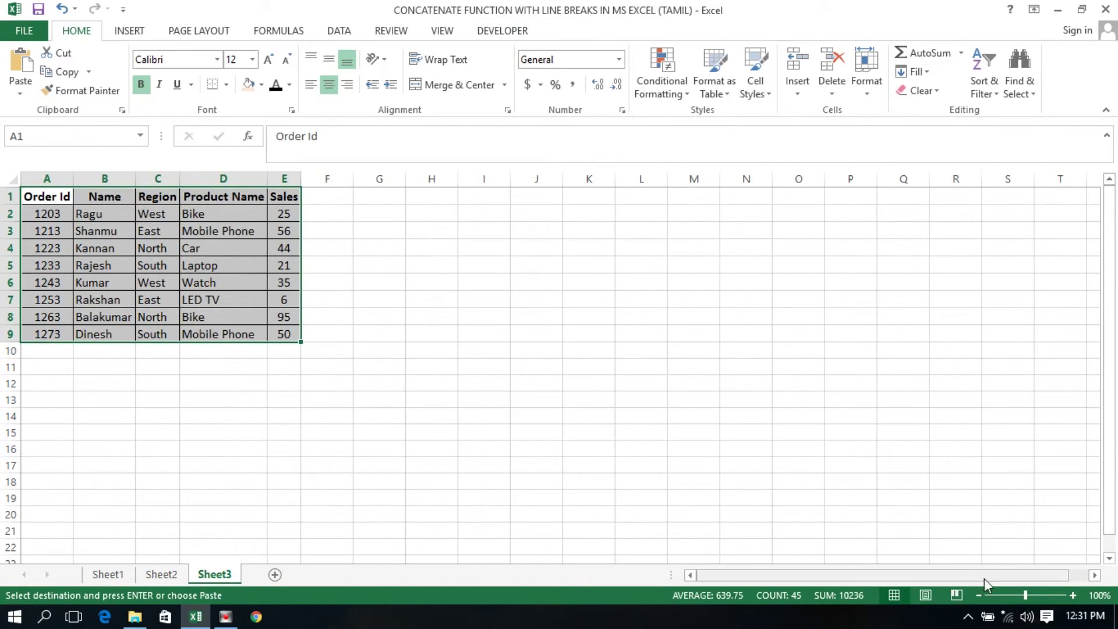
pyautogui.click(1073, 595)
pyautogui.click(1073, 595)
pyautogui.click(1072, 595)
pyautogui.click(1073, 595)
pyautogui.click(1073, 595)
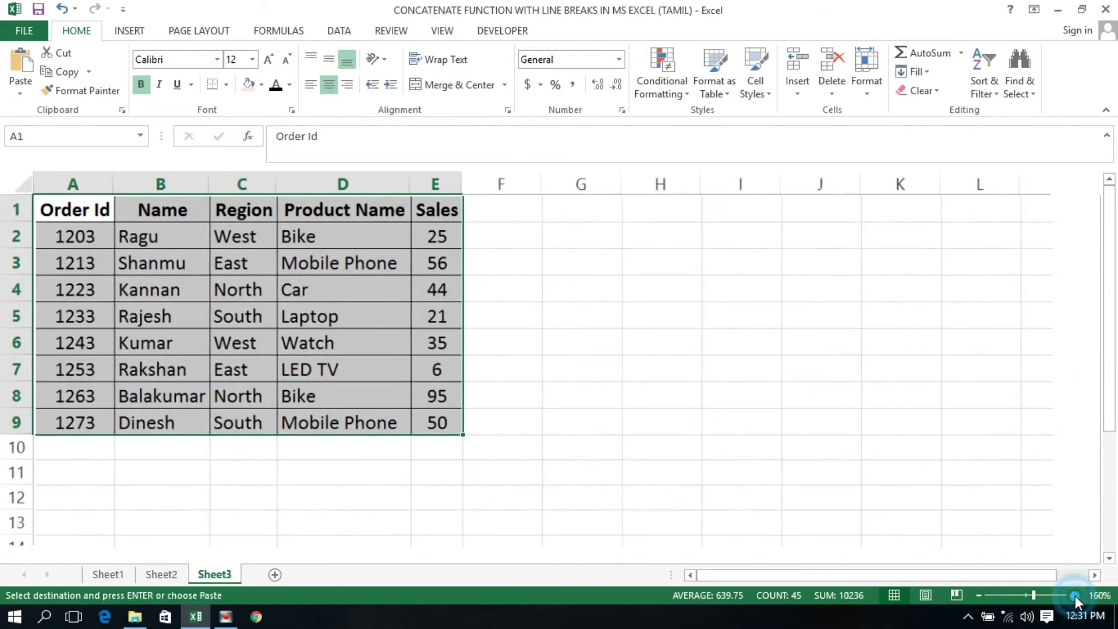
pyautogui.click(1073, 595)
pyautogui.click(1072, 595)
pyautogui.click(975, 595)
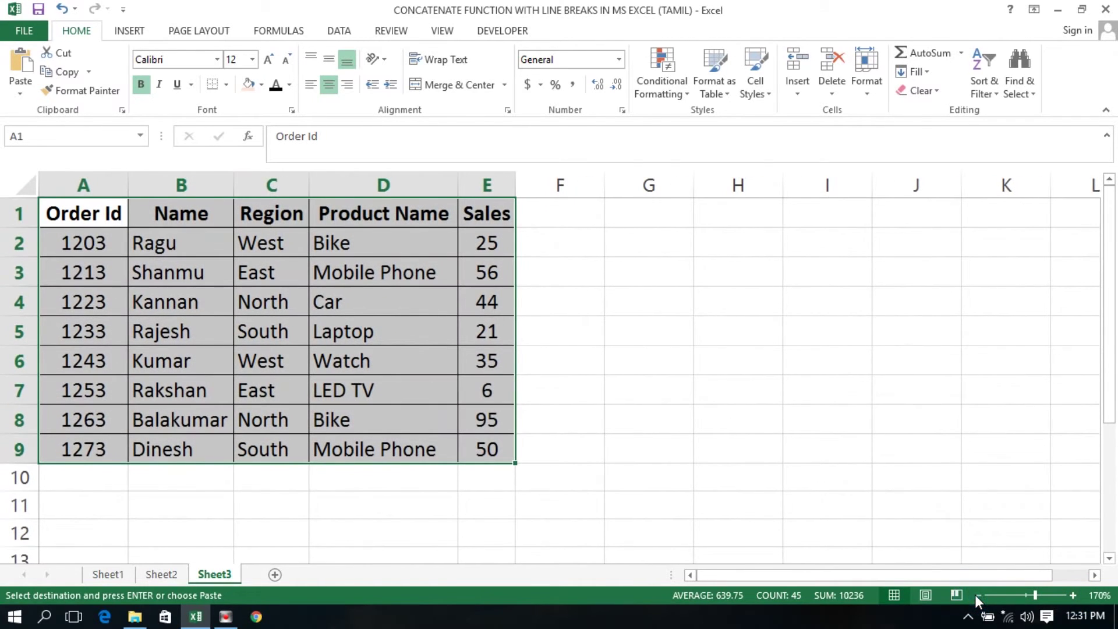
pyautogui.click(521, 430)
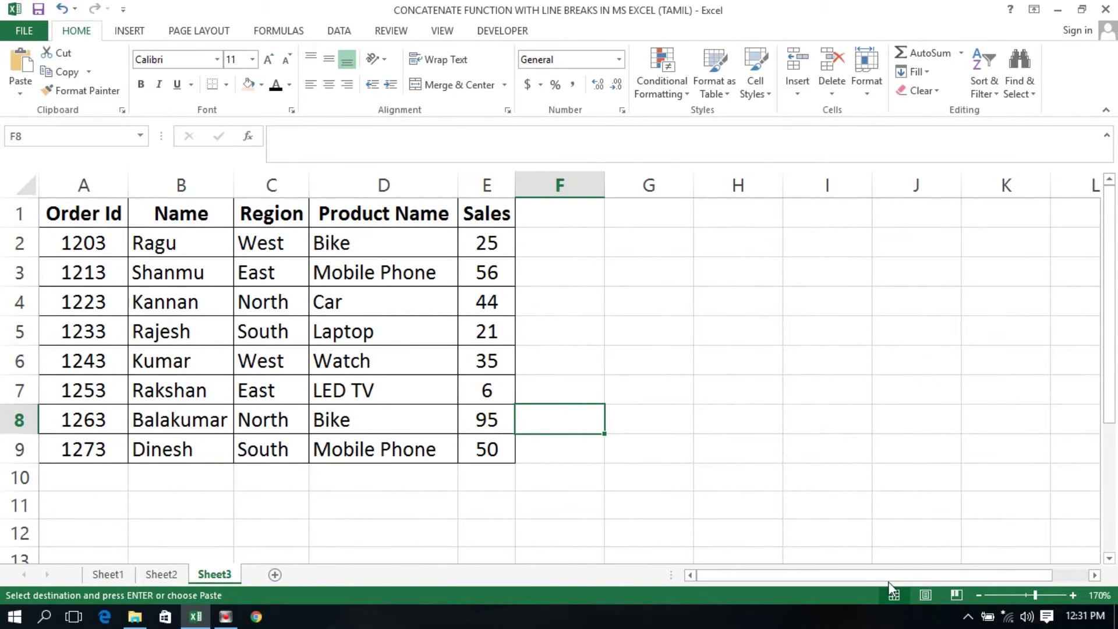
pyautogui.click(974, 594)
pyautogui.click(973, 594)
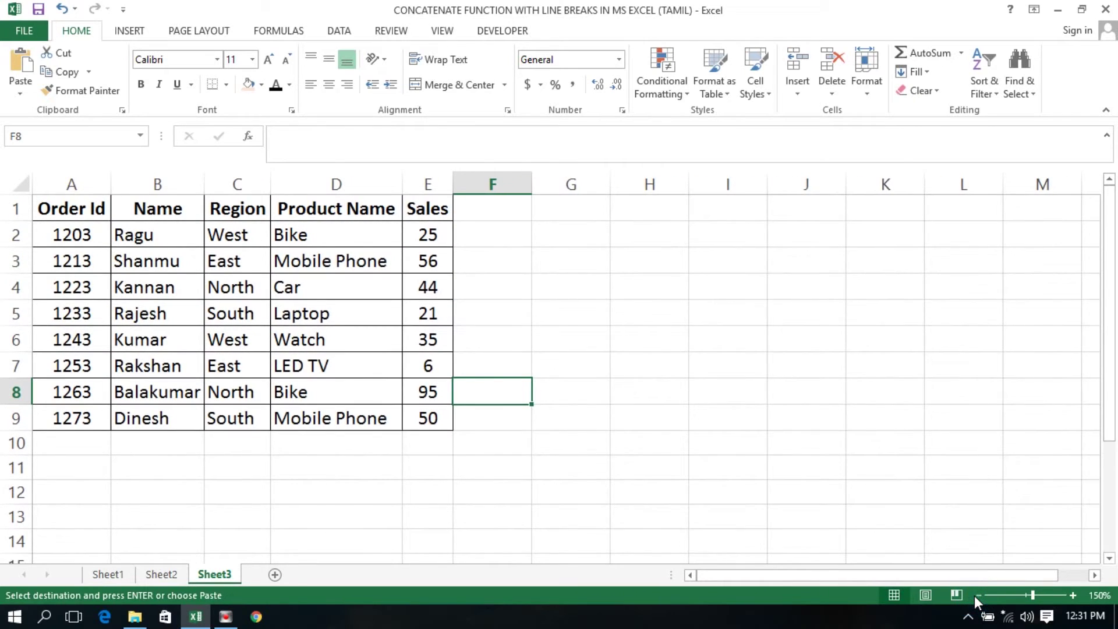
pyautogui.click(974, 595)
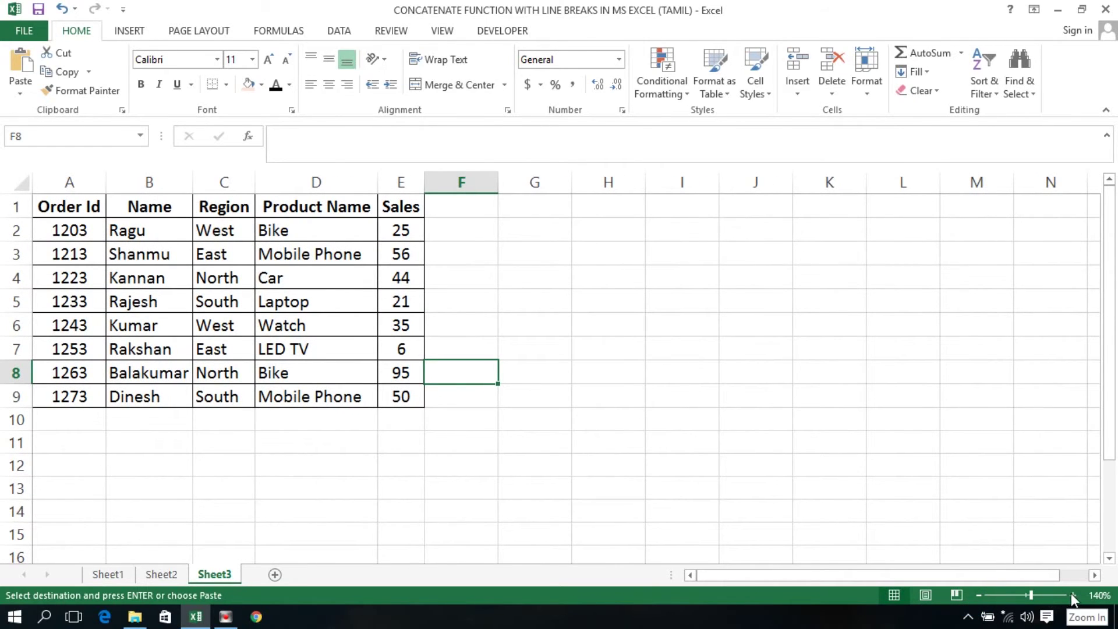
pyautogui.click(1072, 593)
# Copy the Full Sales Details header from F1 of Sheet2 into cell F1 of Sheet3.
pyautogui.click(377, 297)
pyautogui.hotkey('ctrl', 'Up')
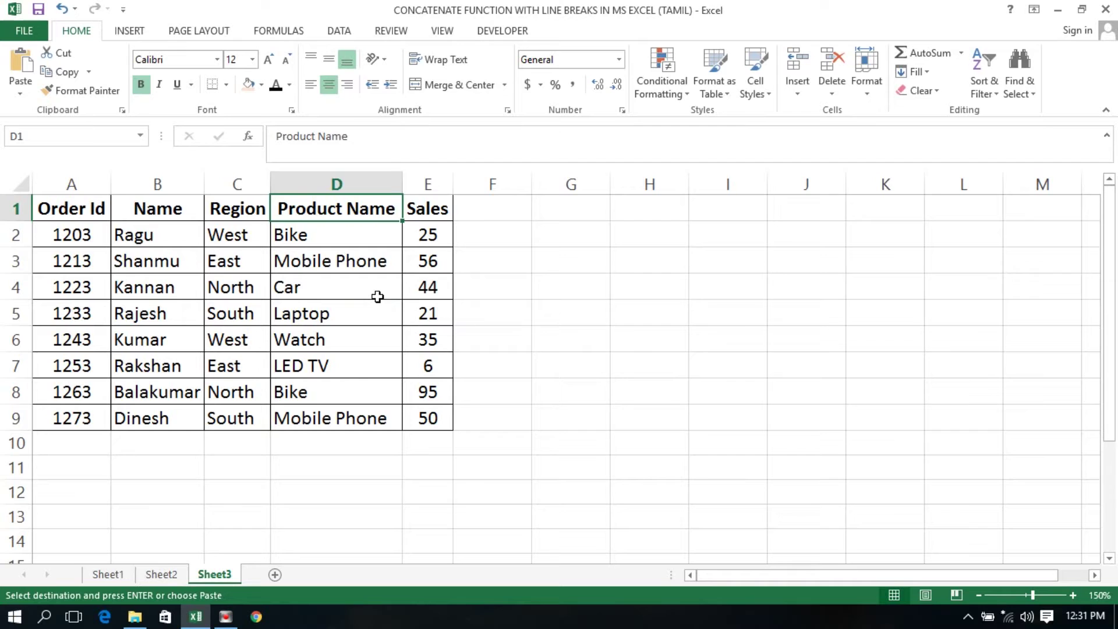
pyautogui.press('Left')
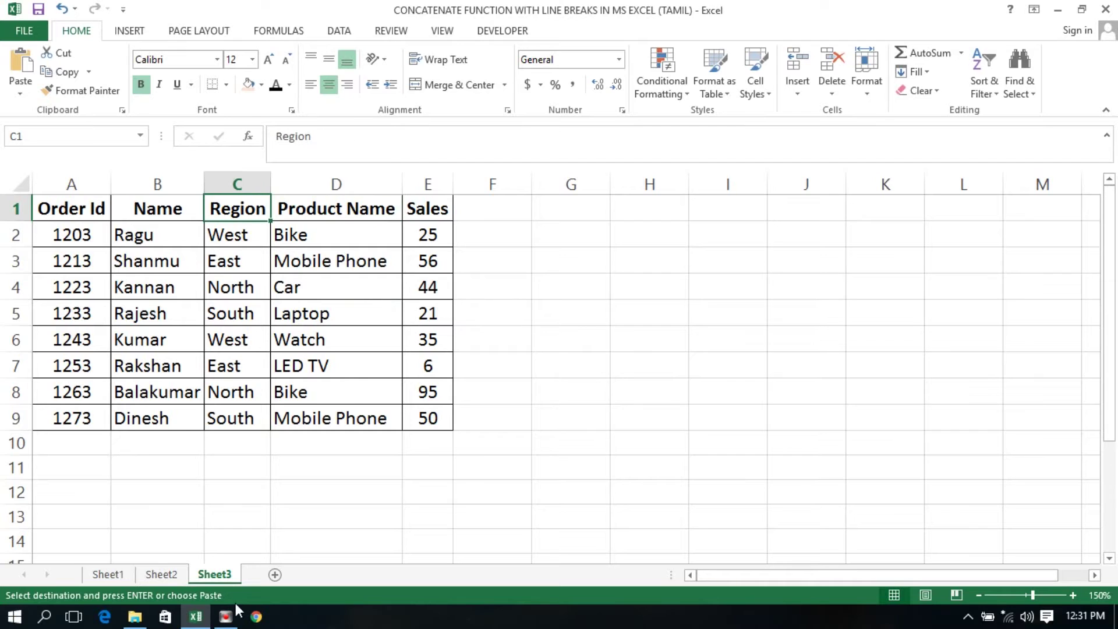
pyautogui.click(155, 574)
pyautogui.click(215, 258)
pyautogui.hotkey('ctrl', 'Up')
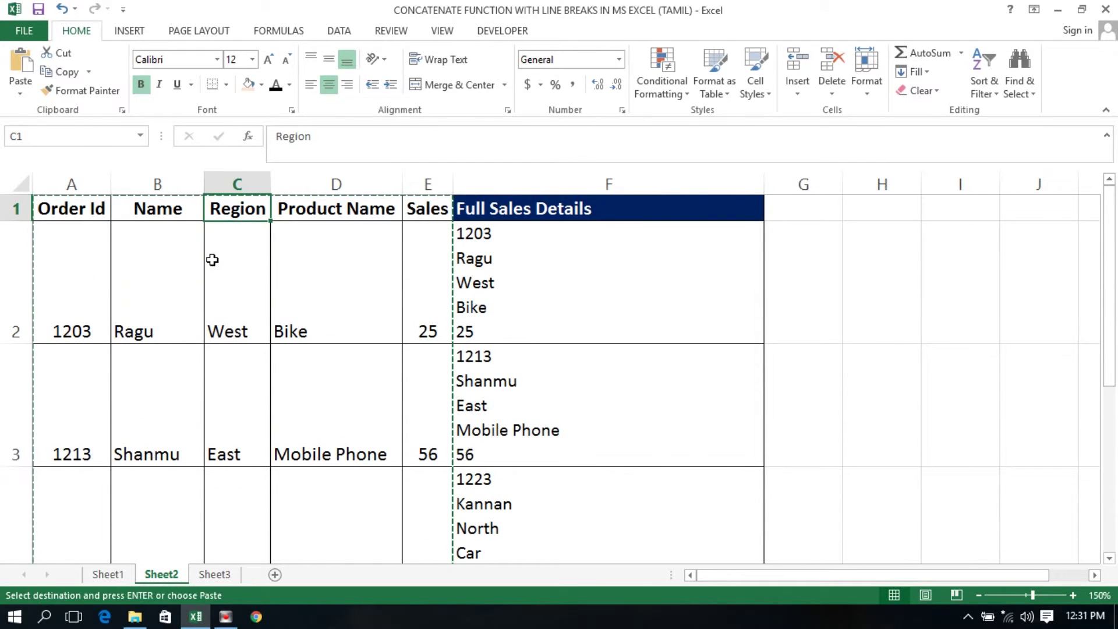
pyautogui.press('Escape')
pyautogui.press('Left')
pyautogui.press('Left')
pyautogui.press('Right')
pyautogui.press('Right')
pyautogui.press('Right')
pyautogui.press('Right')
pyautogui.press('Down')
pyautogui.press('Right')
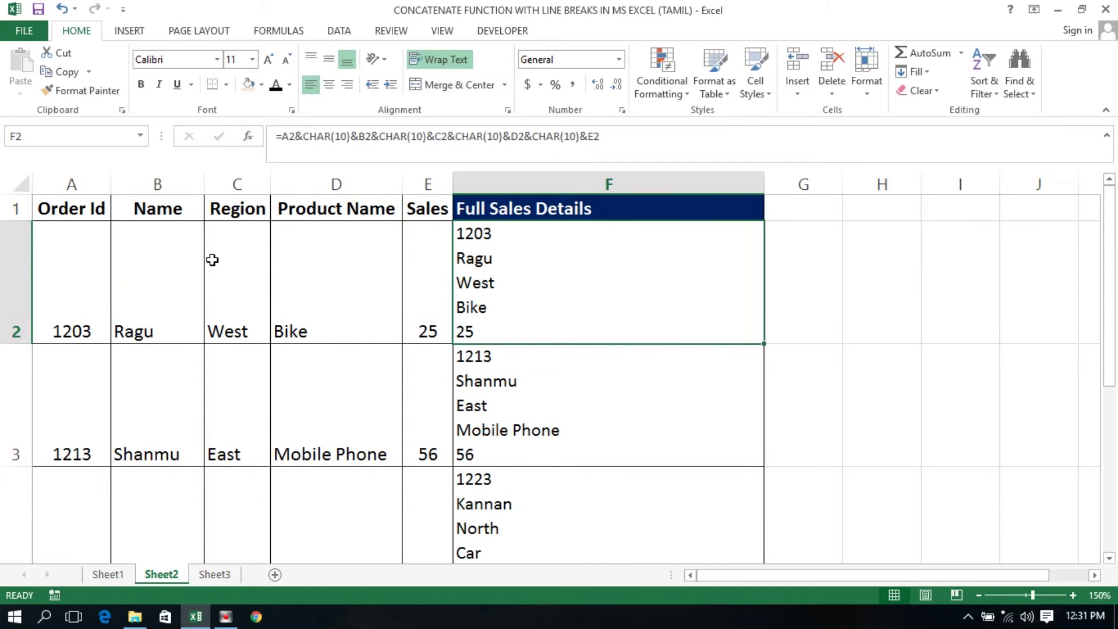
pyautogui.press('Up')
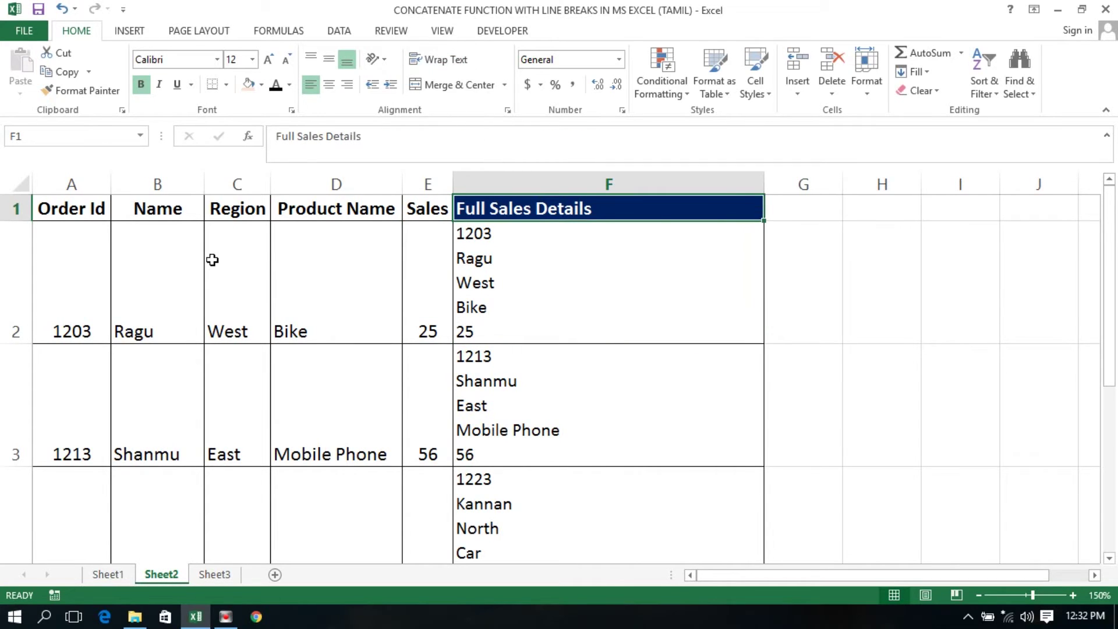
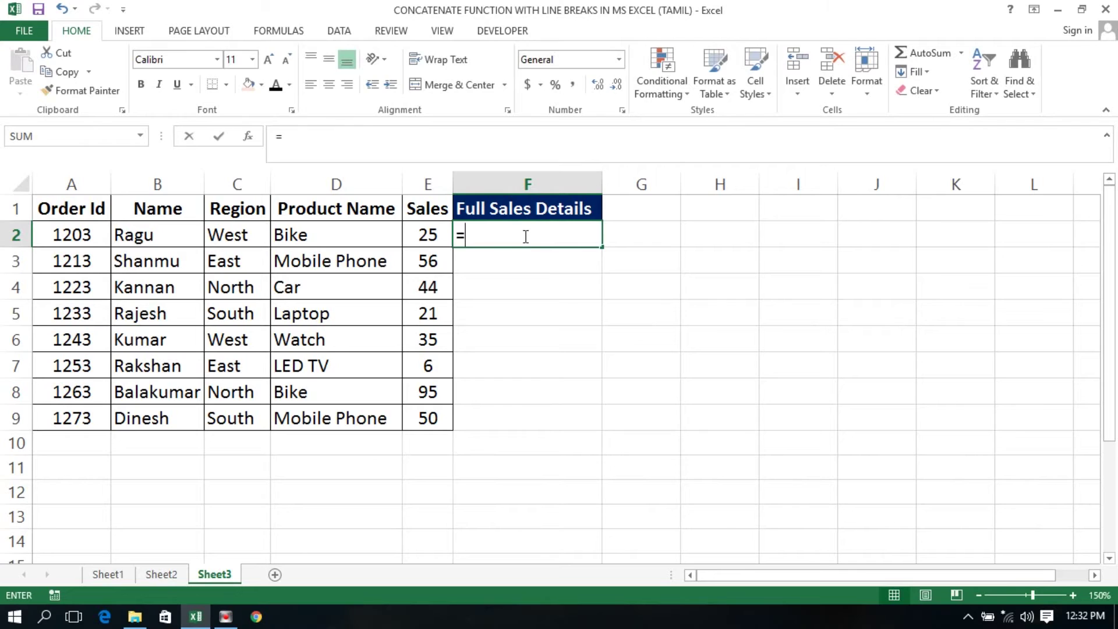
# Start a CONCATENATE formula in F2 with the Order Id cell and a line break: =CONCATENATE(A2,CHAR(10),.
pyautogui.press('BackSpace')
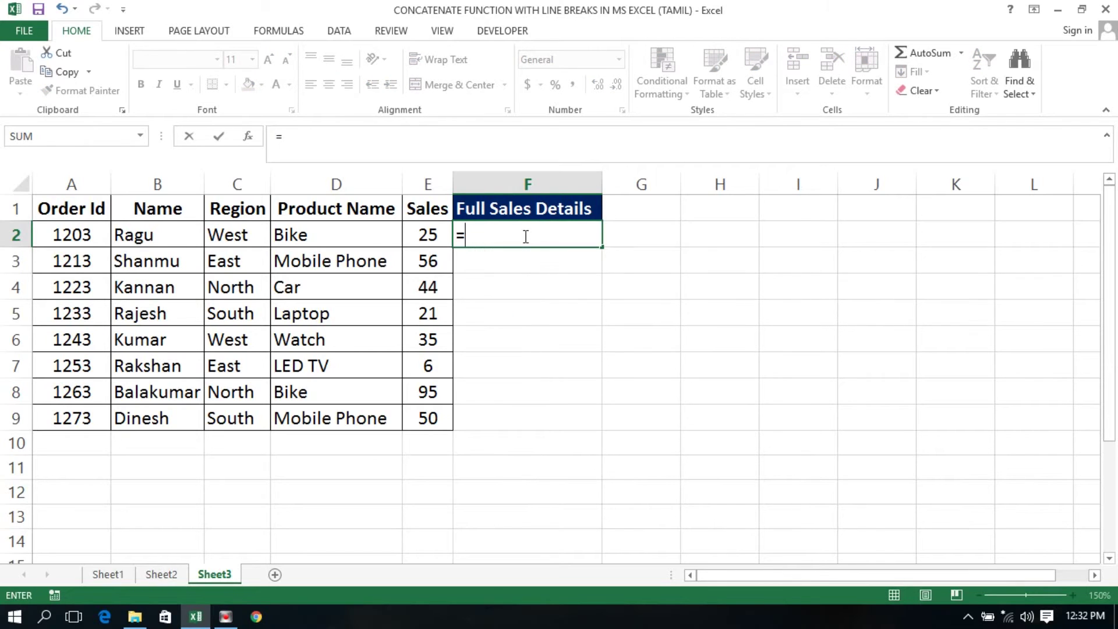
pyautogui.write('co')
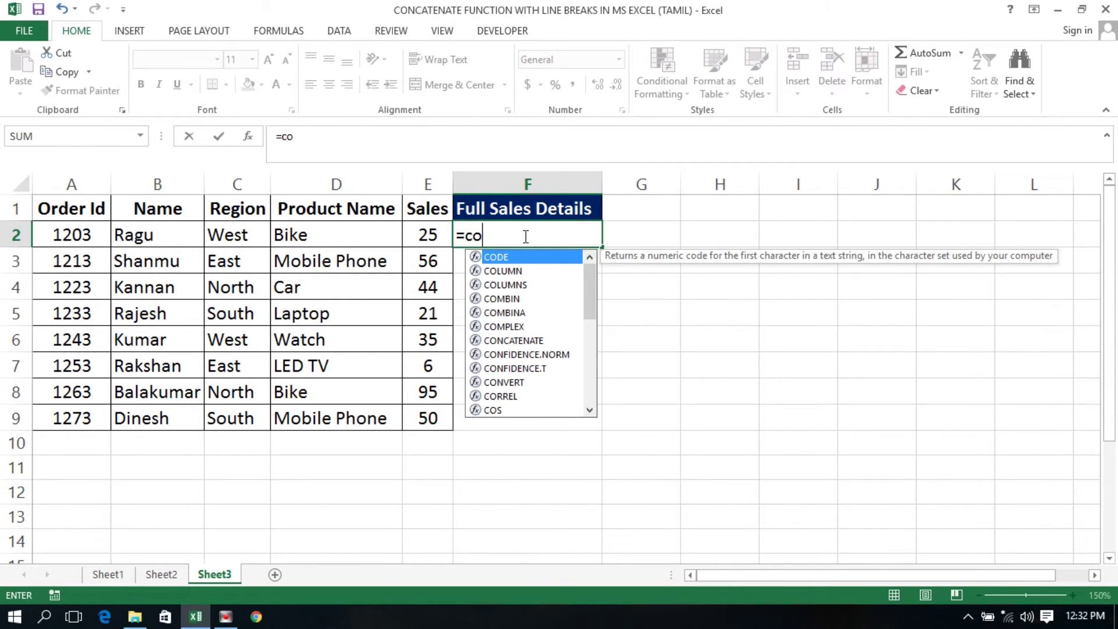
pyautogui.write('nc')
pyautogui.press('Tab')
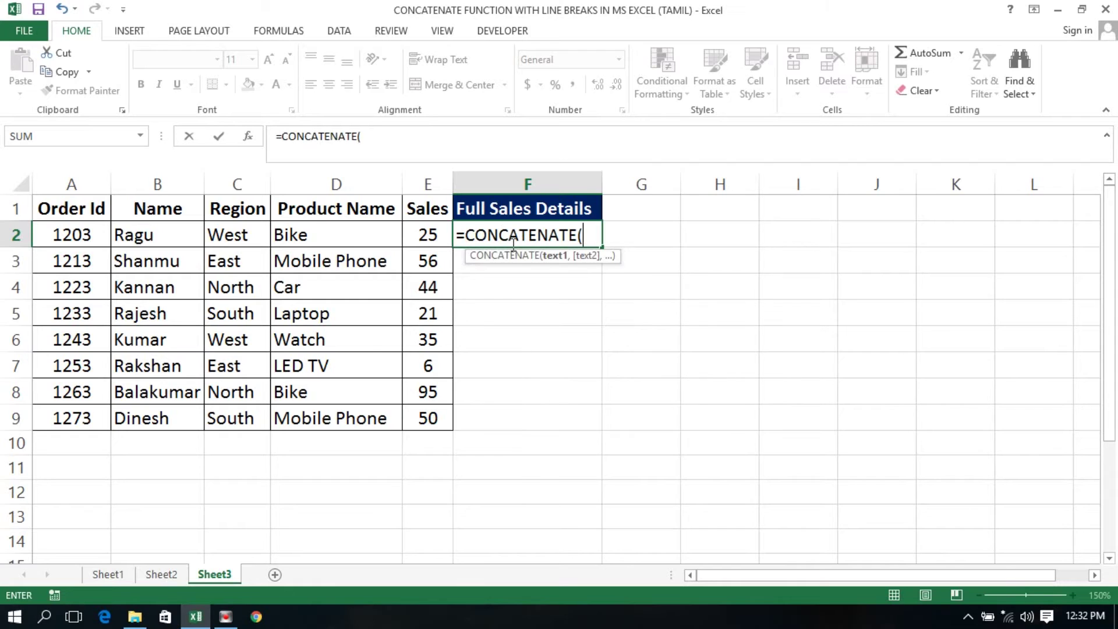
pyautogui.click(63, 233)
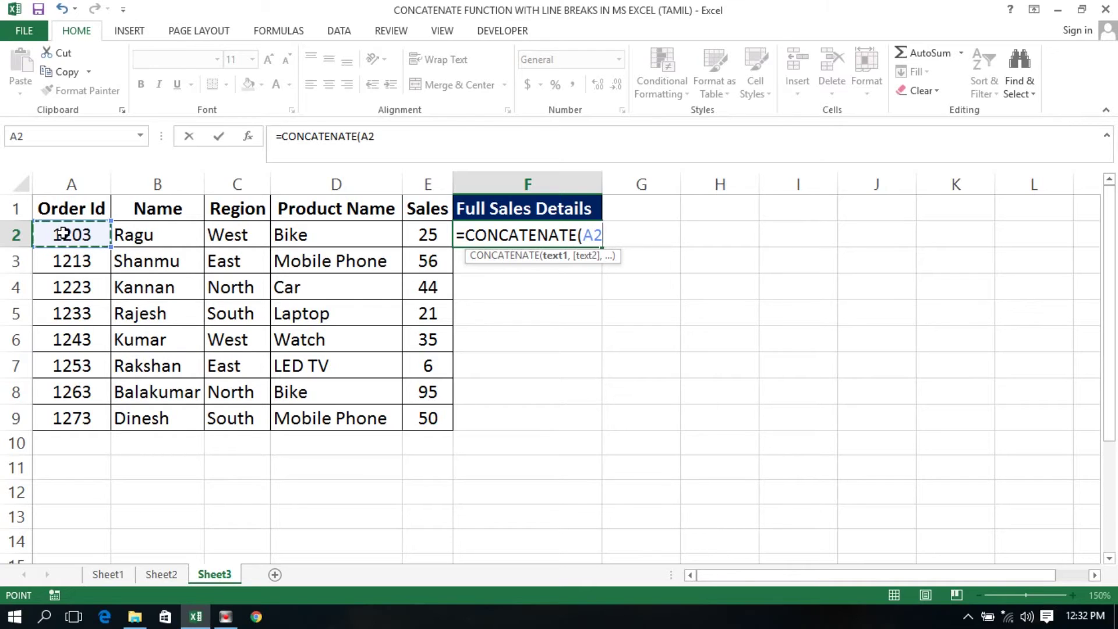
pyautogui.write(',char')
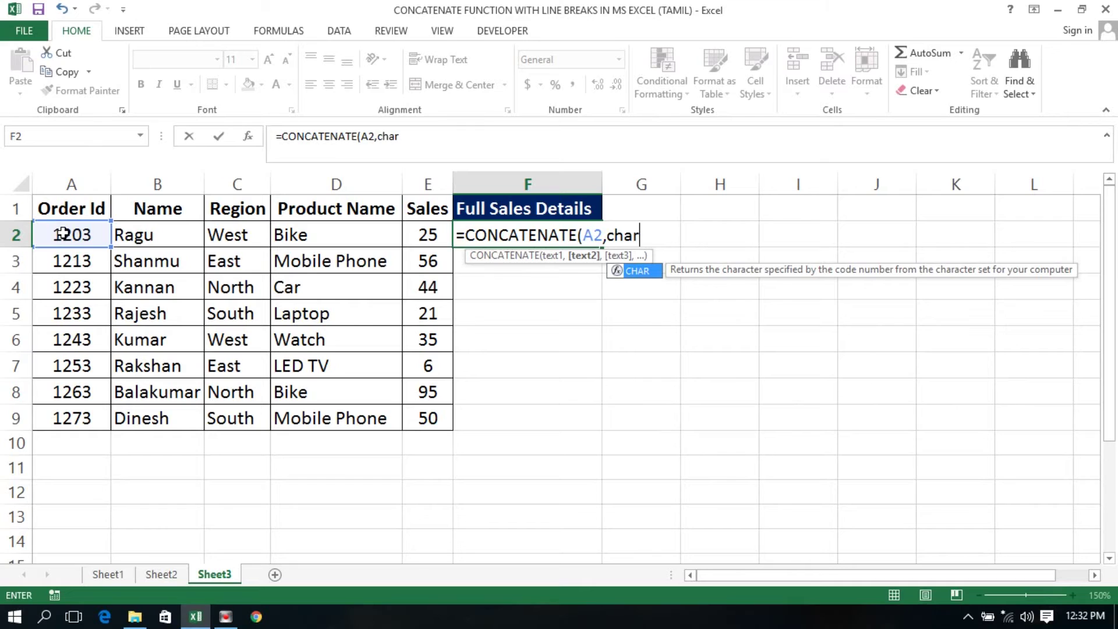
pyautogui.press('Tab')
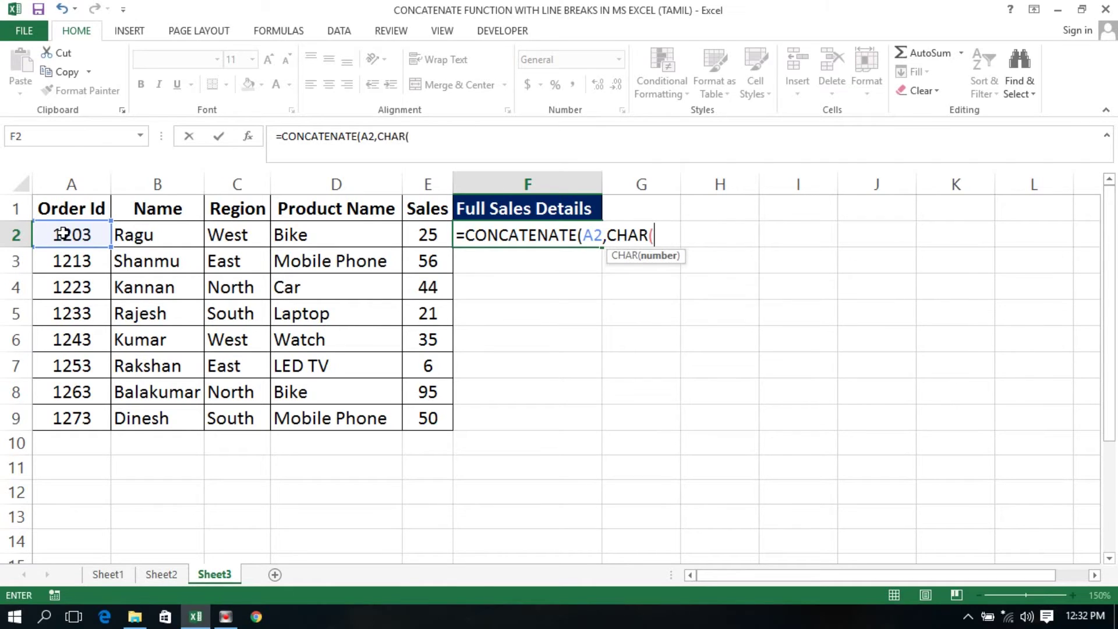
pyautogui.write('10),')
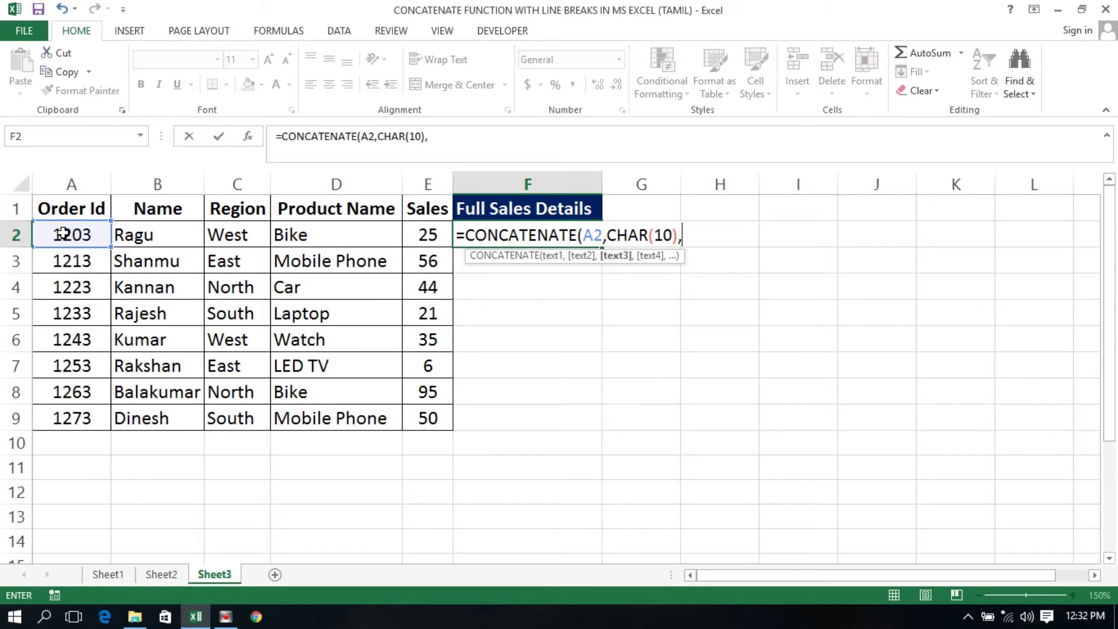
# Add the Name cell and a line break as the next CONCATENATE arguments in F2: B2,CHAR(10),.
pyautogui.press('Left')
pyautogui.press('Left')
pyautogui.press('Left')
pyautogui.press('Left')
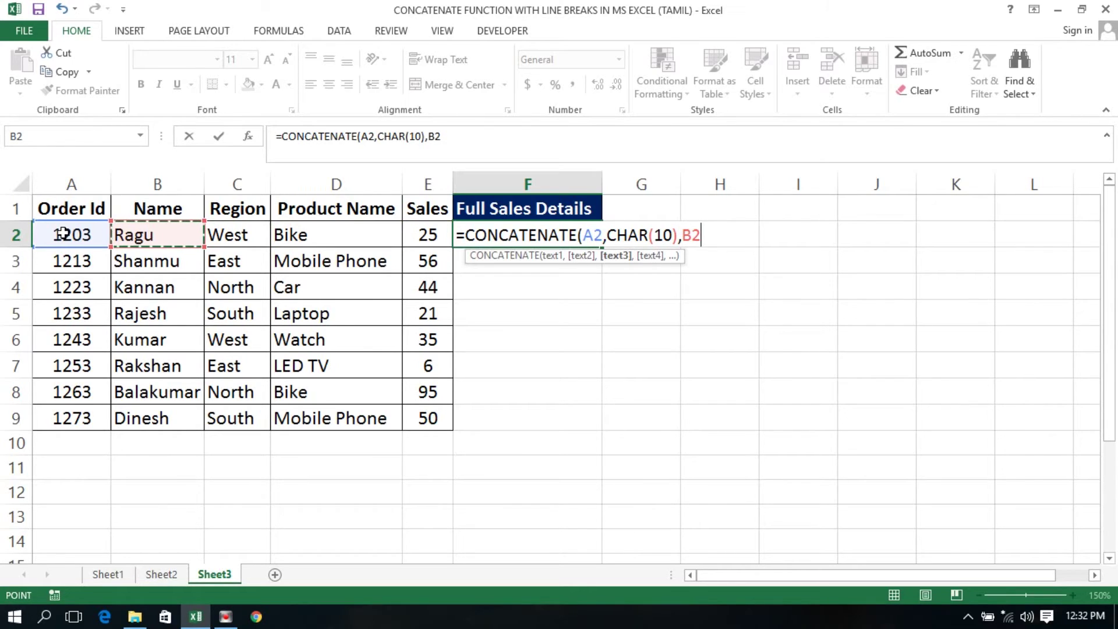
pyautogui.write(',cha')
pyautogui.press('Tab')
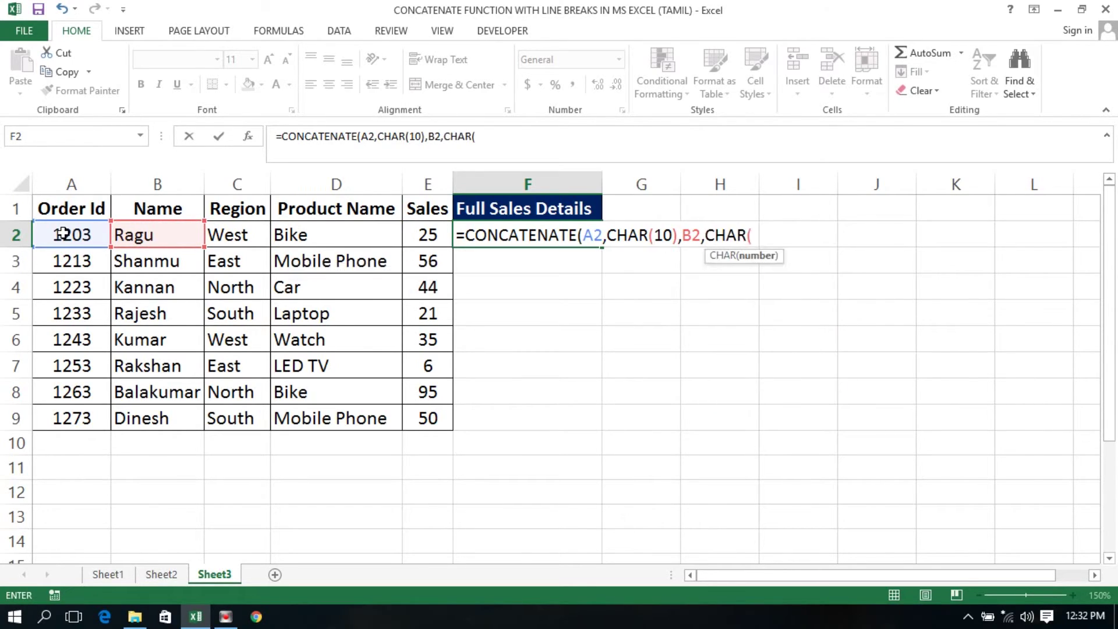
pyautogui.write('10),')
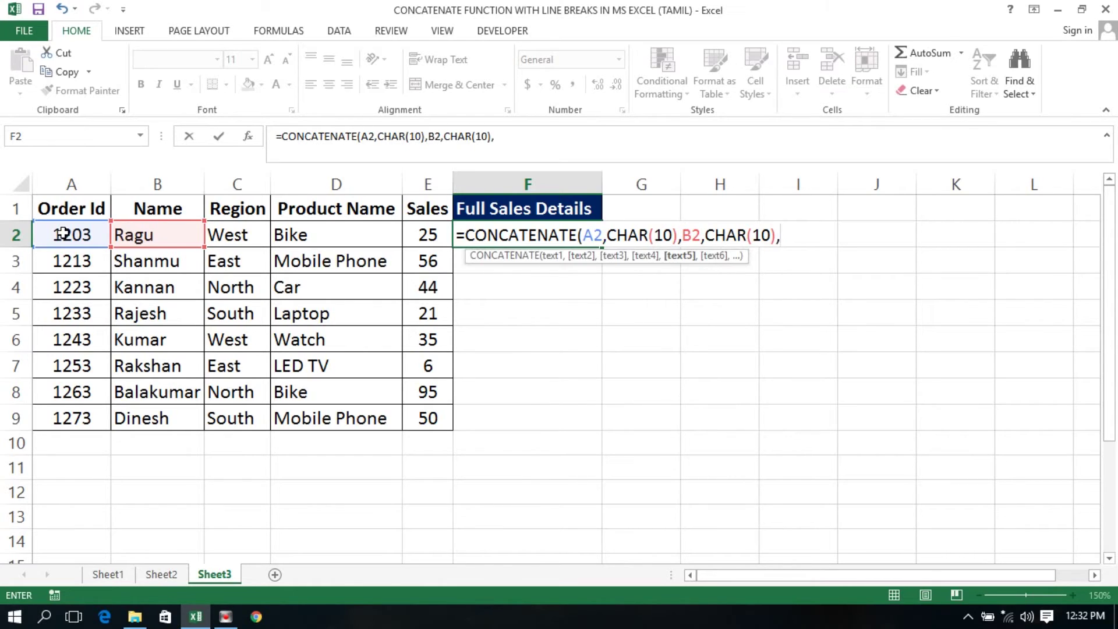
# Add the Region cell and a line break to the CONCATENATE formula in F2: C2,CHAR(10),.
pyautogui.press('Left')
pyautogui.press('Left')
pyautogui.press('Left')
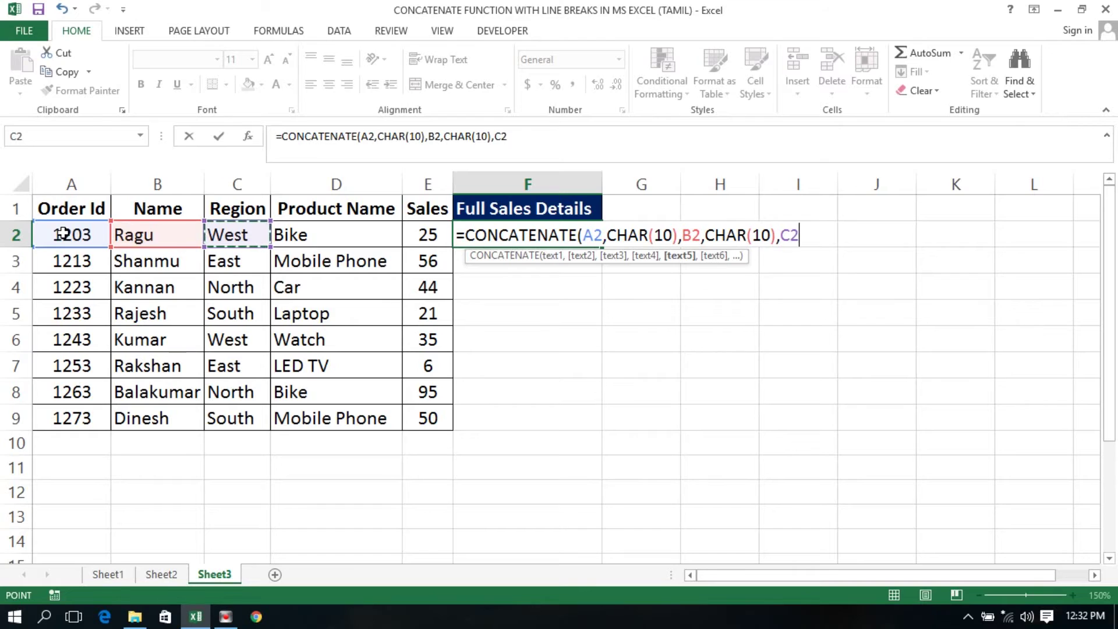
pyautogui.write(',char')
pyautogui.press('Tab')
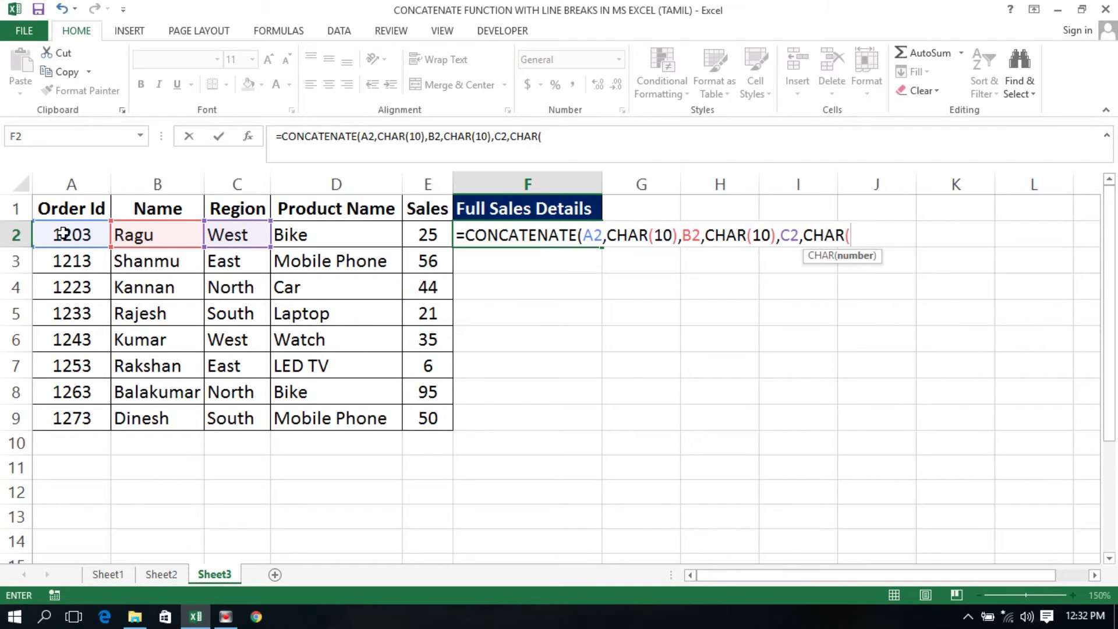
pyautogui.write('10),')
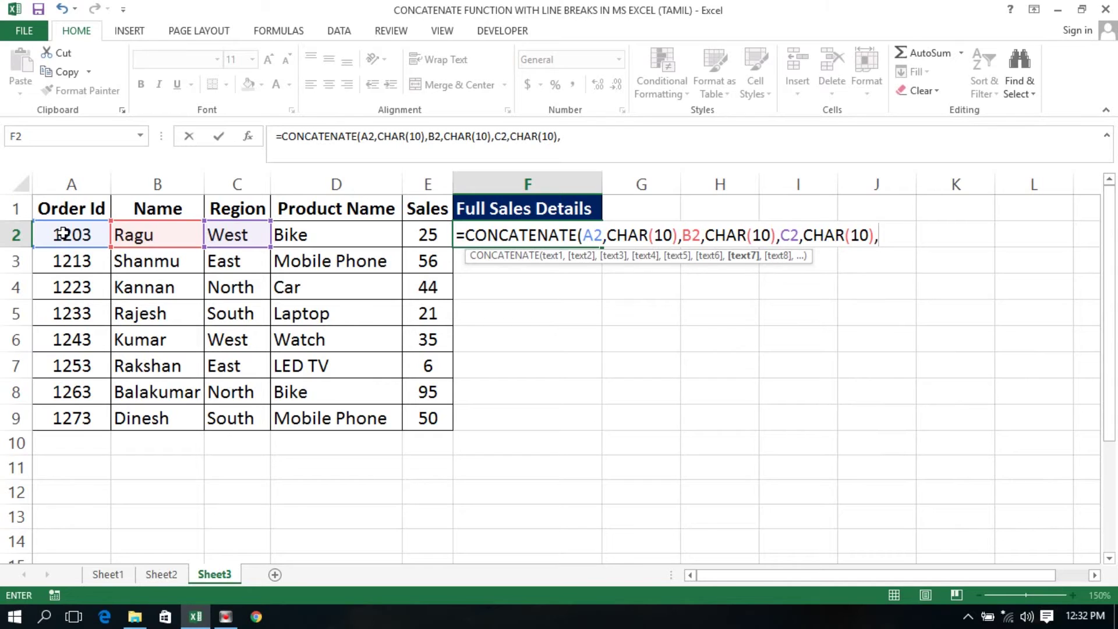
# Add the Product Name cell and a line break to the CONCATENATE formula in F2: D2,CHAR(10),.
pyautogui.press('Left')
pyautogui.press('Left')
pyautogui.press('Left')
pyautogui.press('Right')
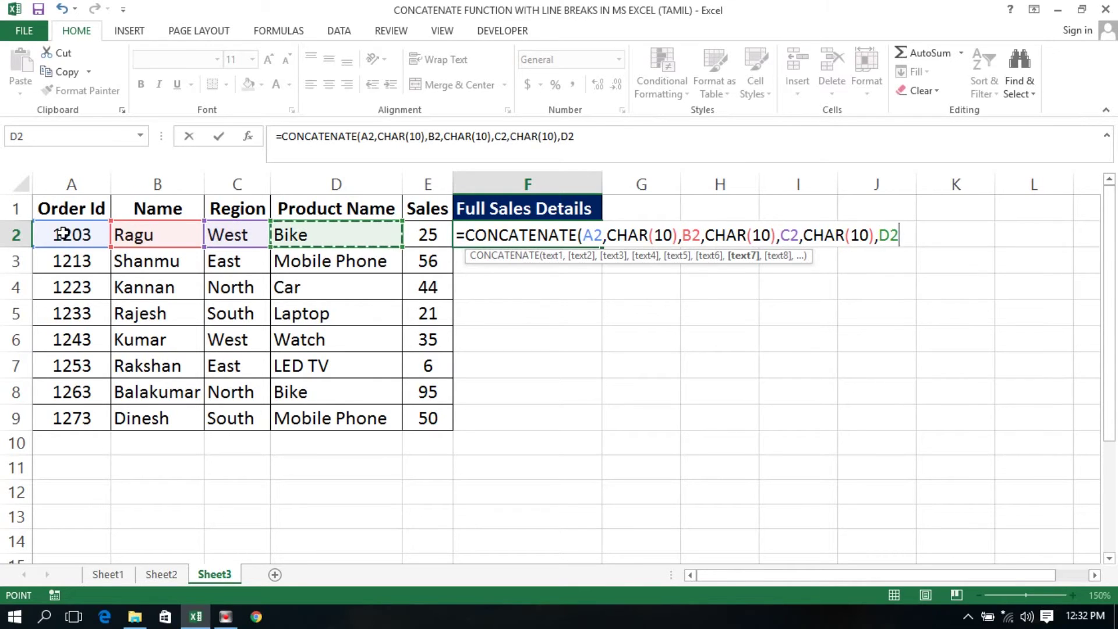
pyautogui.write(',char')
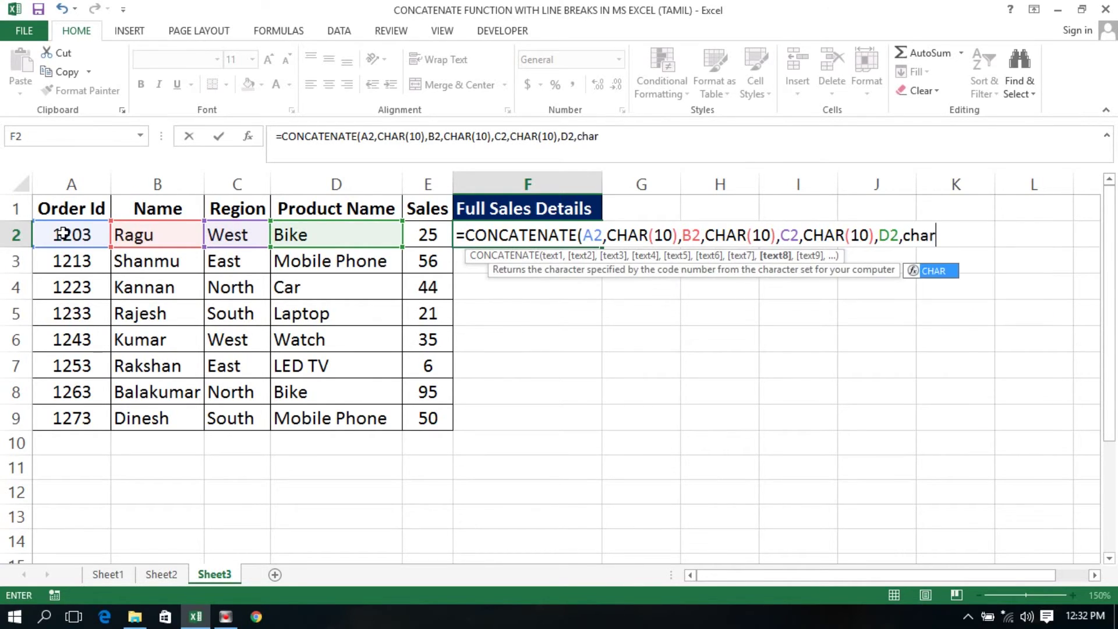
pyautogui.press('Tab')
pyautogui.write('10')
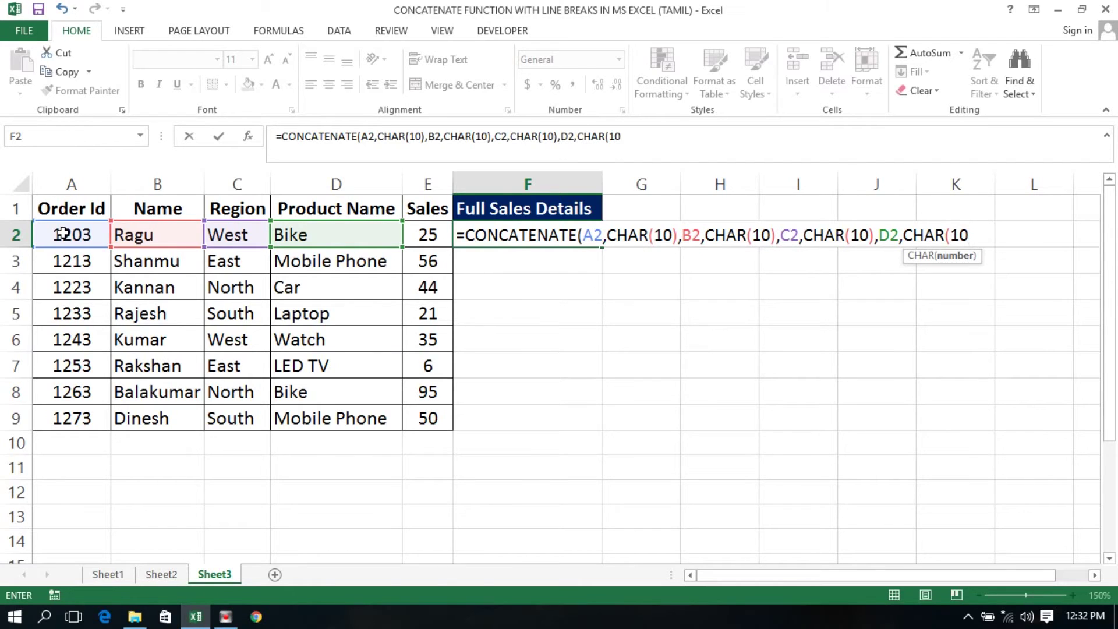
pyautogui.write('),')
# Add the Sales cell E2 as the last CONCATENATE argument and complete the formula in F2.
pyautogui.press('Left')
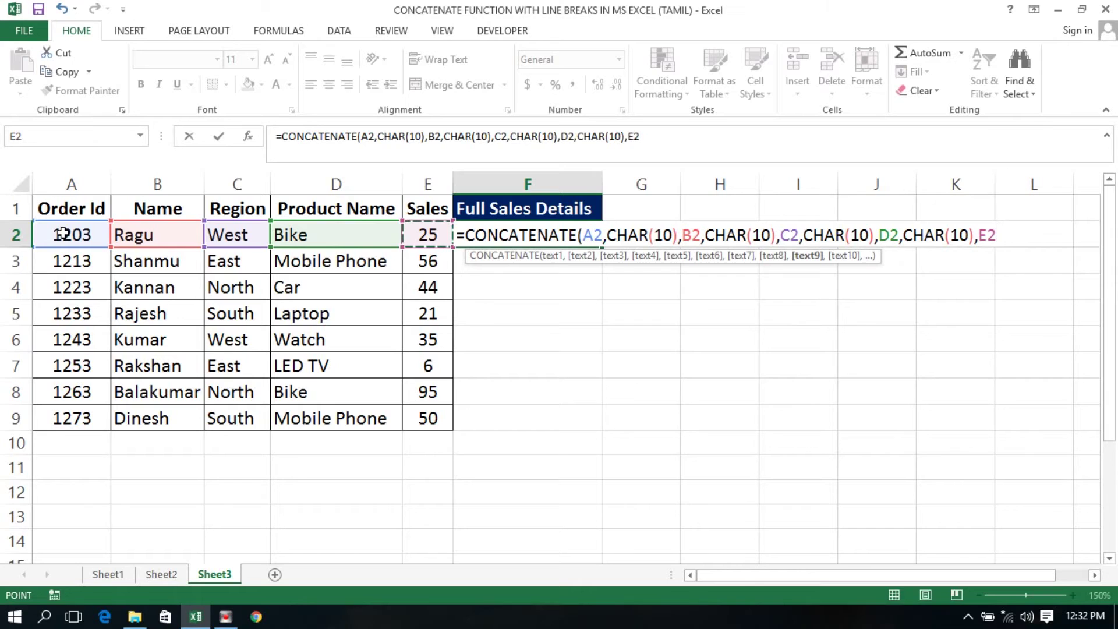
pyautogui.write(')')
pyautogui.press('Return')
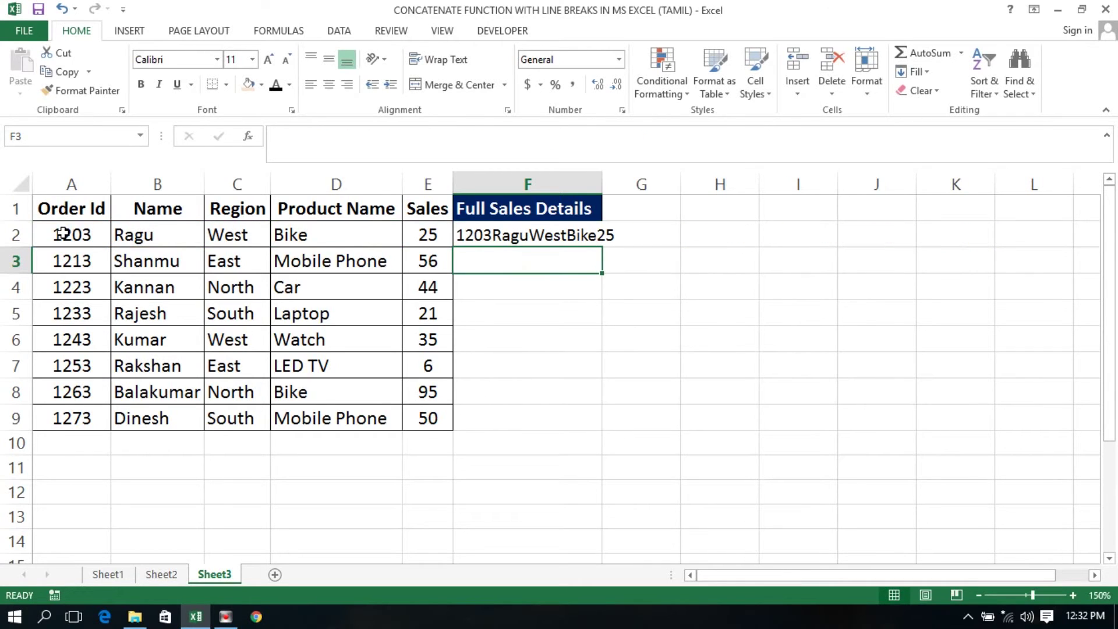
# Fill the F2 formula down to F9 and fit the width of column F to its contents.
pyautogui.press('Up')
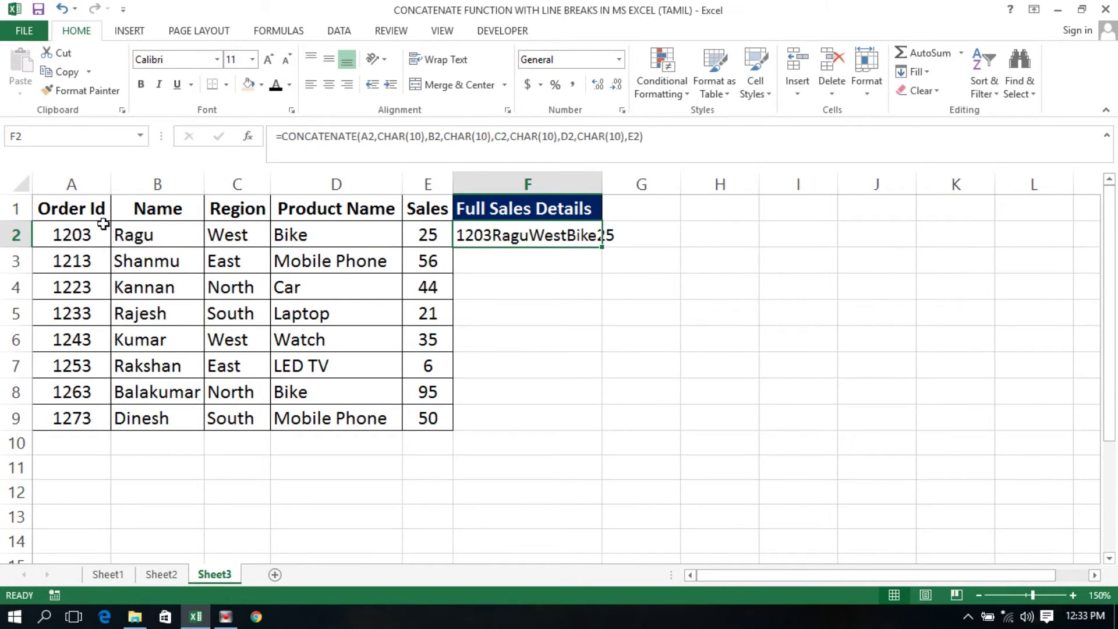
pyautogui.doubleClick(600, 245)
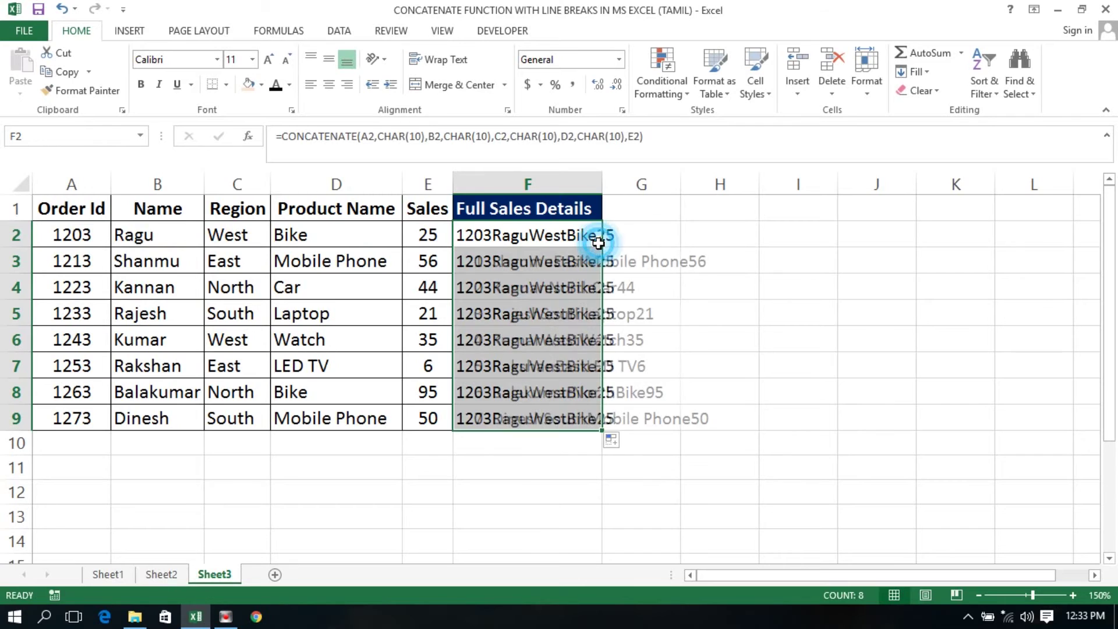
pyautogui.moveTo(603, 181); pyautogui.dragTo(607, 180)
pyautogui.doubleClick(606, 181)
pyautogui.click(584, 282)
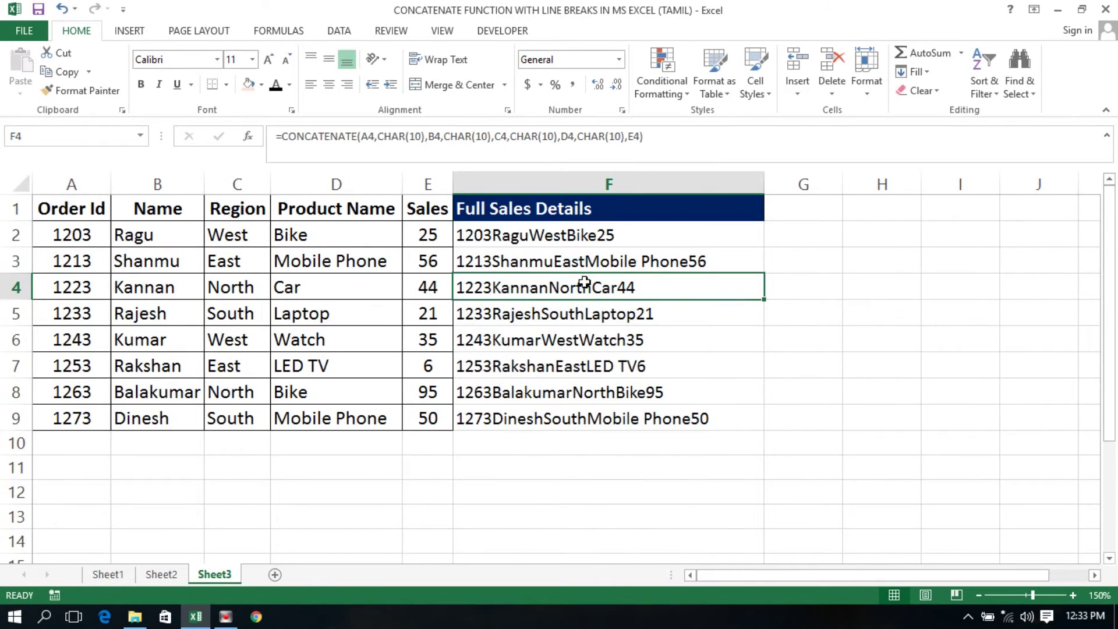
# Apply Wrap Text to the combined entries in F2:F9.
pyautogui.click(521, 235)
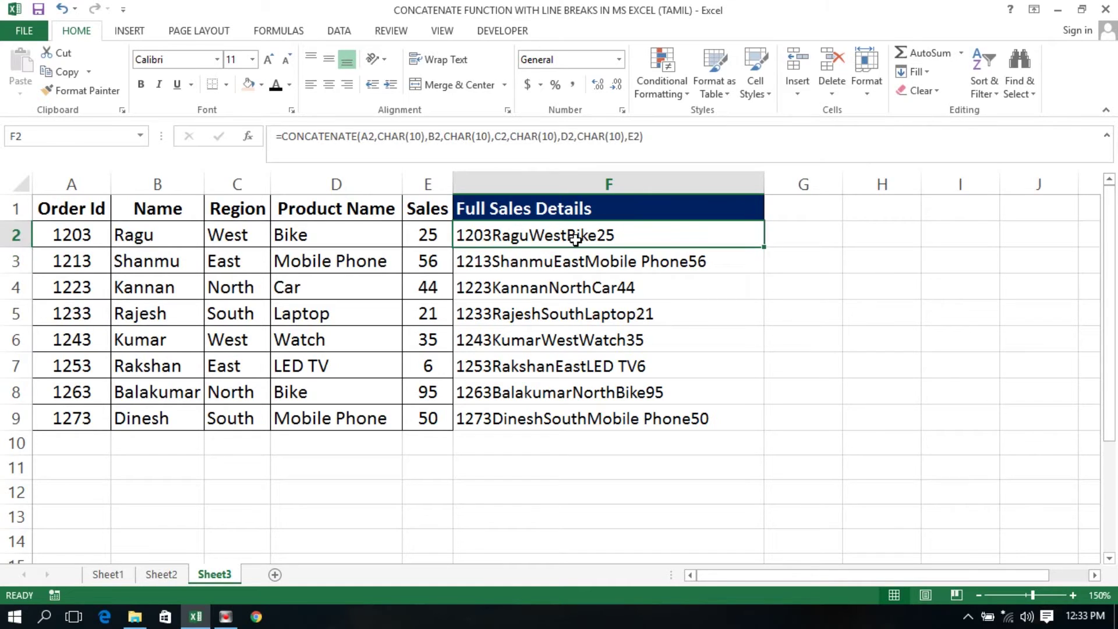
pyautogui.hotkey('ctrl', 'shift', 'Down')
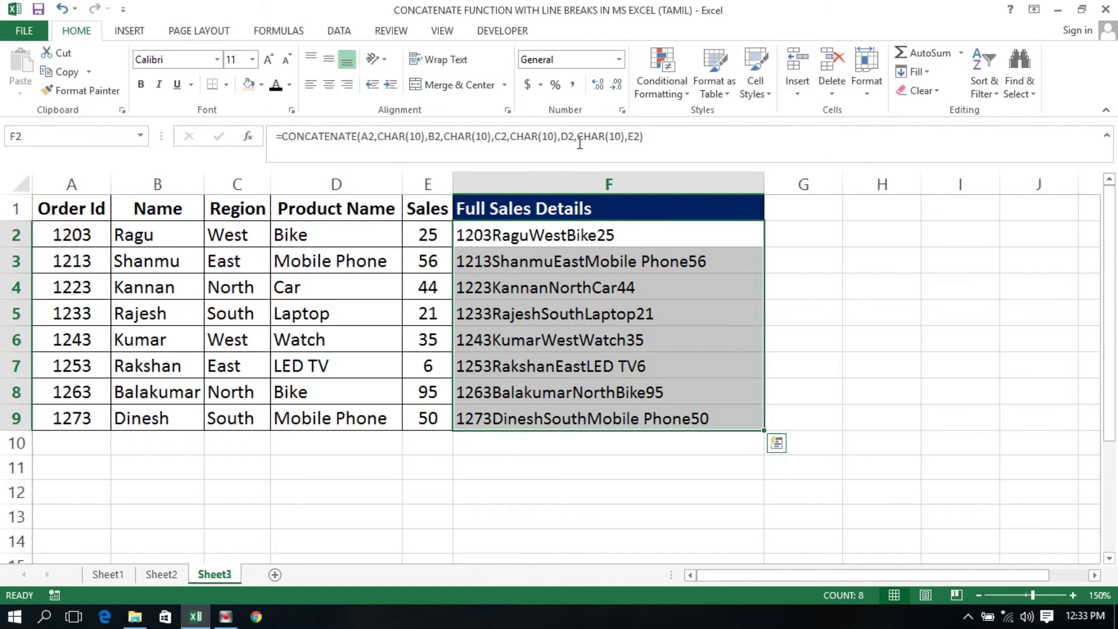
pyautogui.click(452, 64)
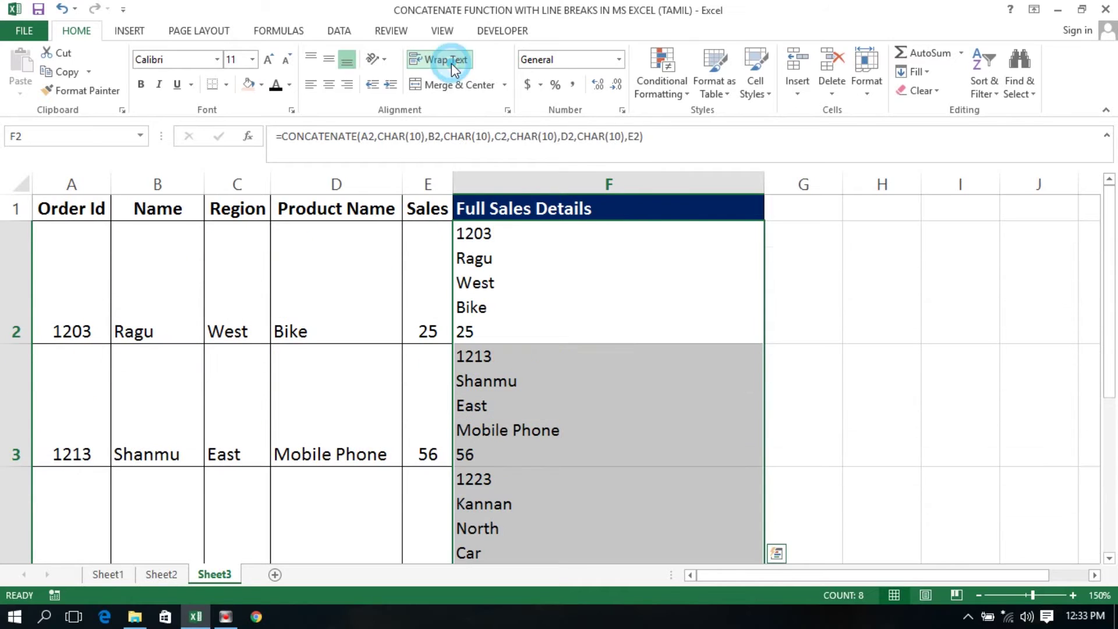
pyautogui.click(499, 242)
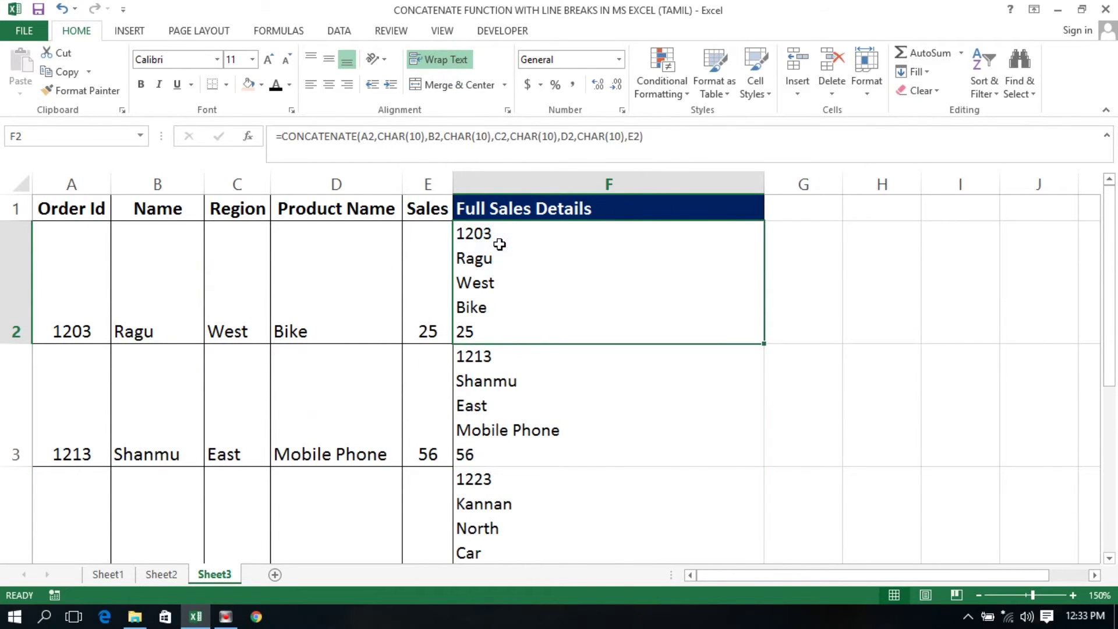
# Compare the column headers in row 1 with the line-by-line entries in the Full Sales Details column.
pyautogui.press('Up')
pyautogui.press('Down')
pyautogui.press('Up')
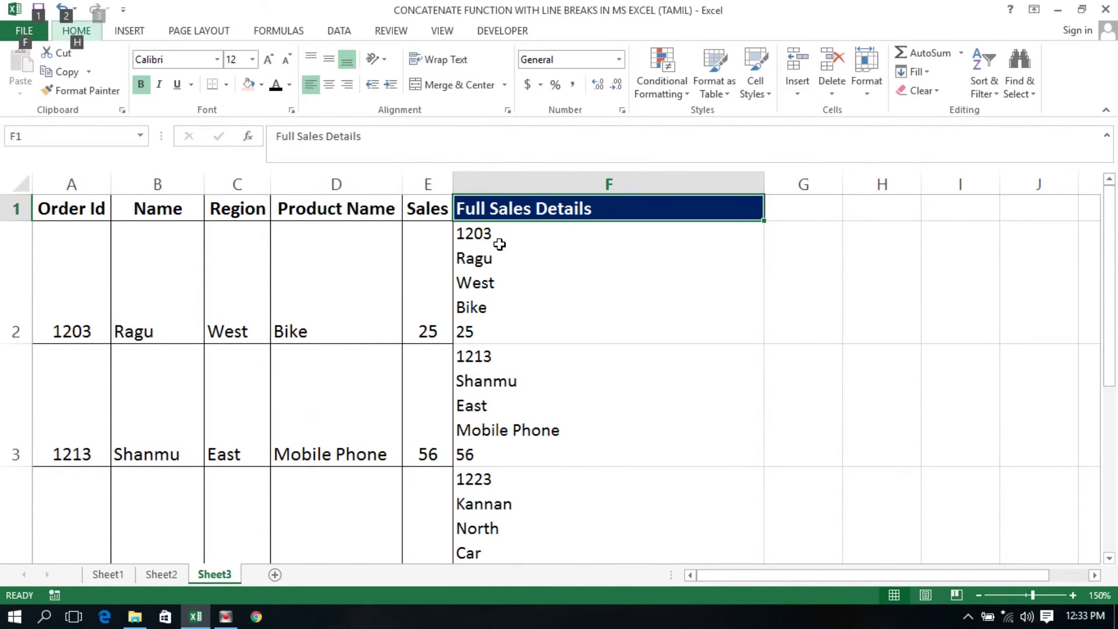
pyautogui.press('Left')
pyautogui.press('Left')
pyautogui.press('Left')
pyautogui.press('Left')
pyautogui.press('Left')
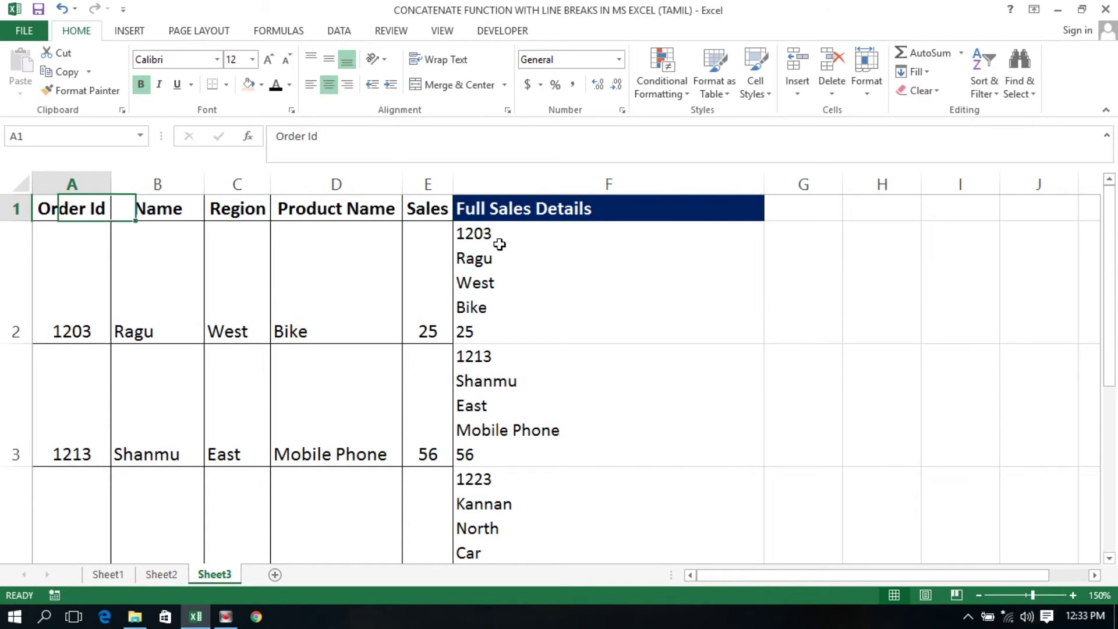
pyautogui.press('Right')
pyautogui.press('Right')
pyautogui.press('Right')
pyautogui.press('Right')
pyautogui.click(499, 244)
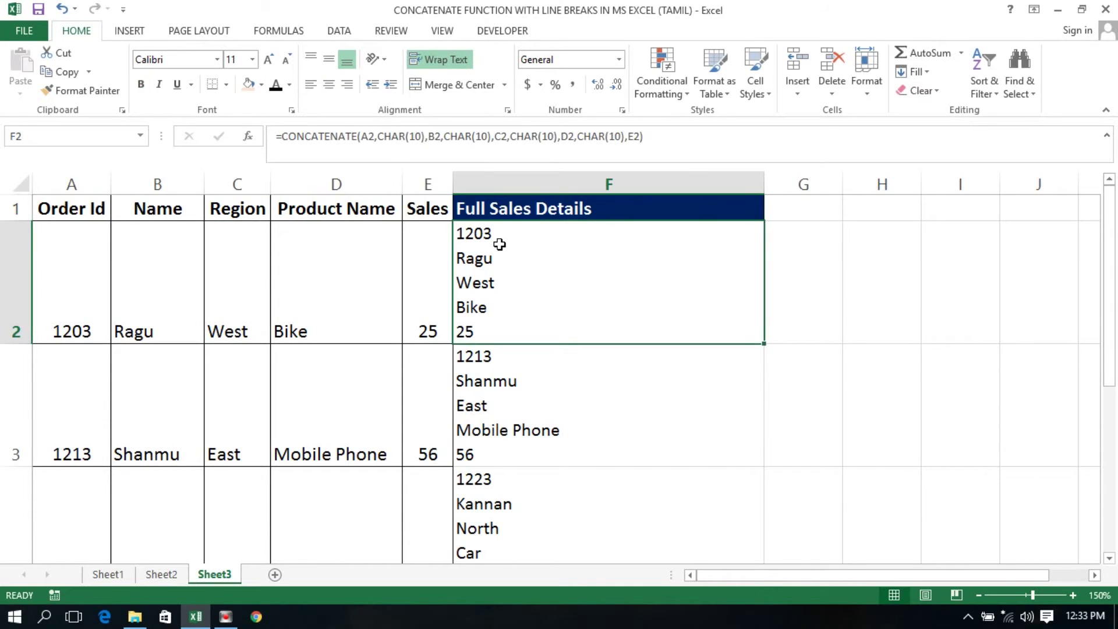
pyautogui.hotkey('ctrl', 'shift', 'Down')
pyautogui.hotkey('ctrl', 'shift', 'Up')
# Insert a second CHAR(10) argument between the first CHAR(10) and B2 in the F2 CONCATENATE formula.
pyautogui.doubleClick(475, 226)
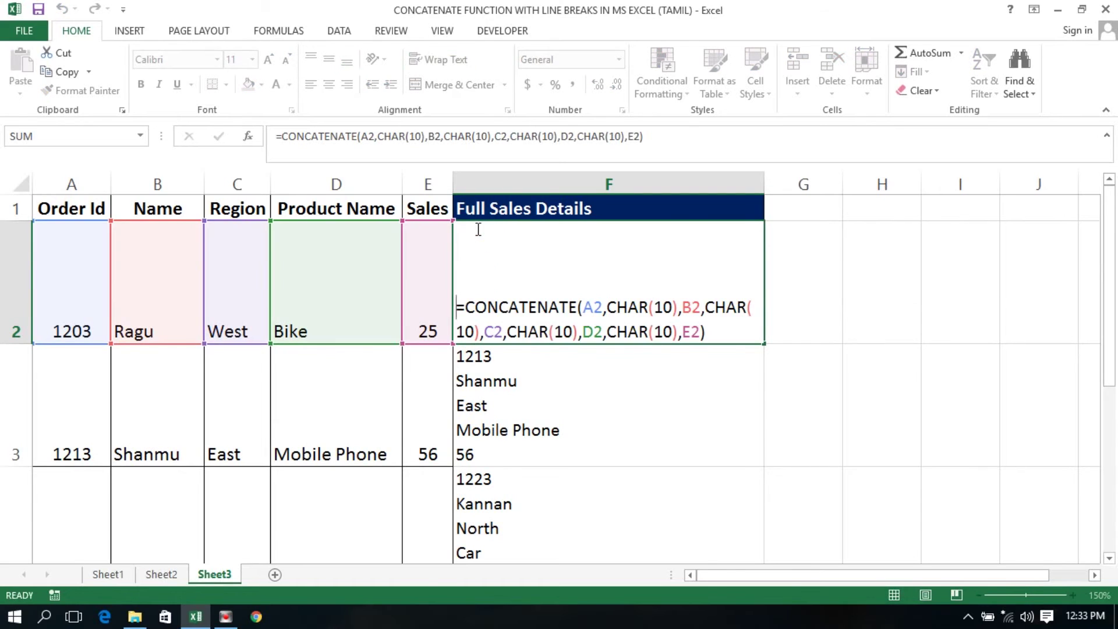
pyautogui.press('Escape')
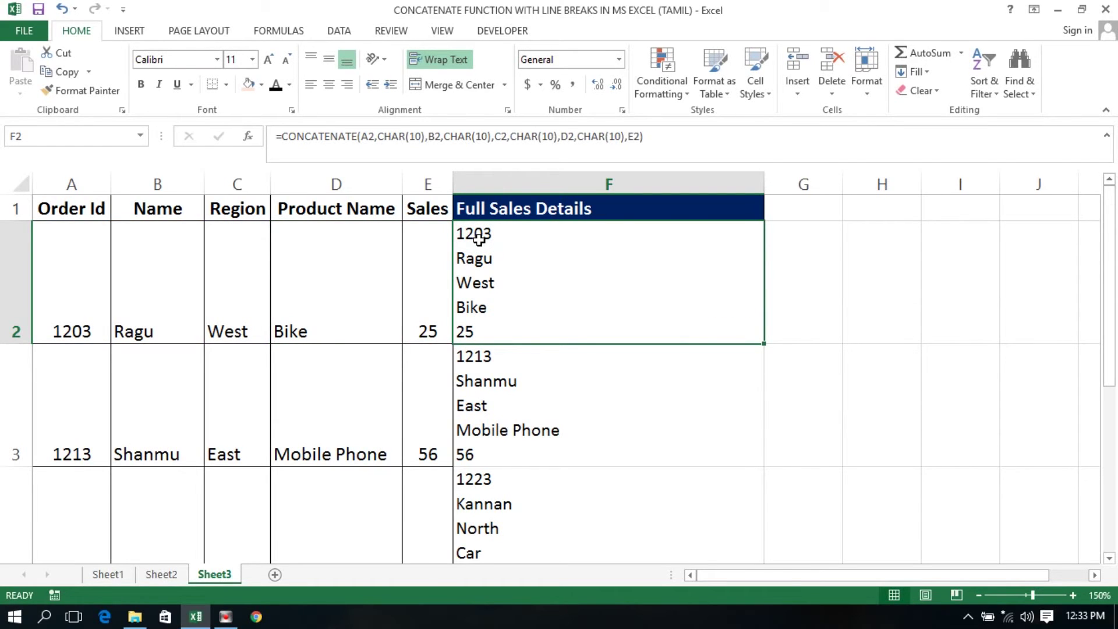
pyautogui.doubleClick(488, 237)
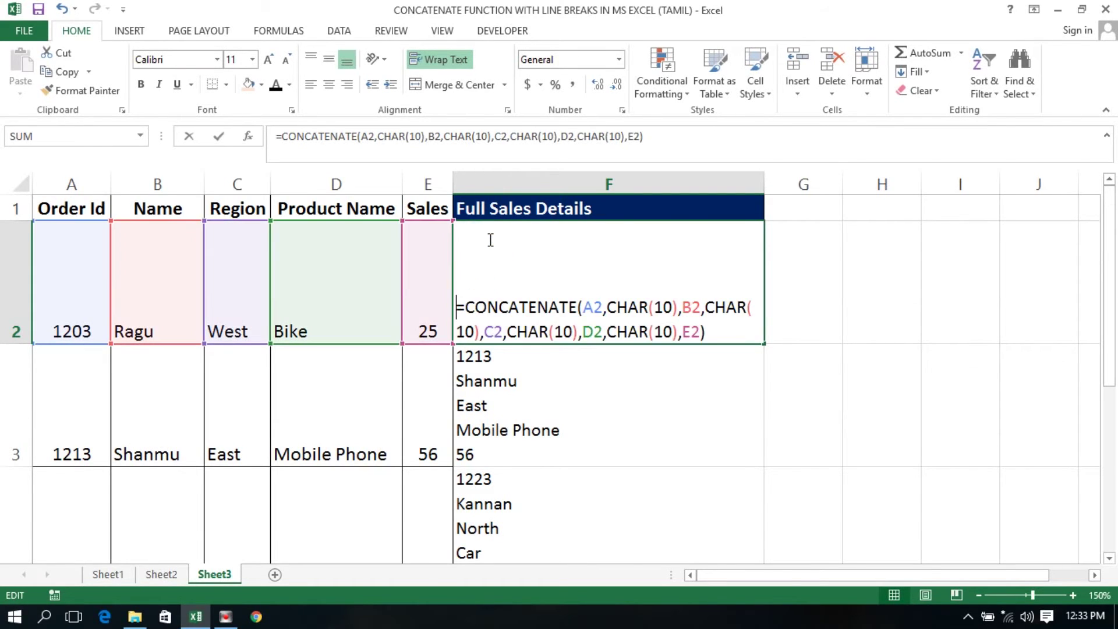
pyautogui.moveTo(676, 305); pyautogui.dragTo(610, 300)
pyautogui.click(677, 305)
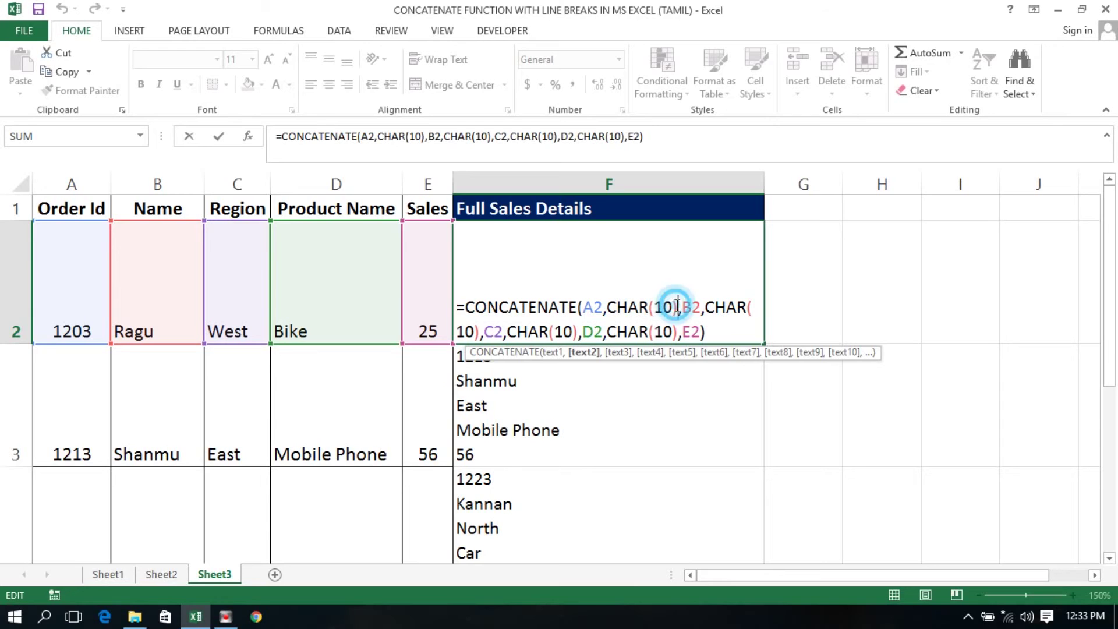
pyautogui.write(',char')
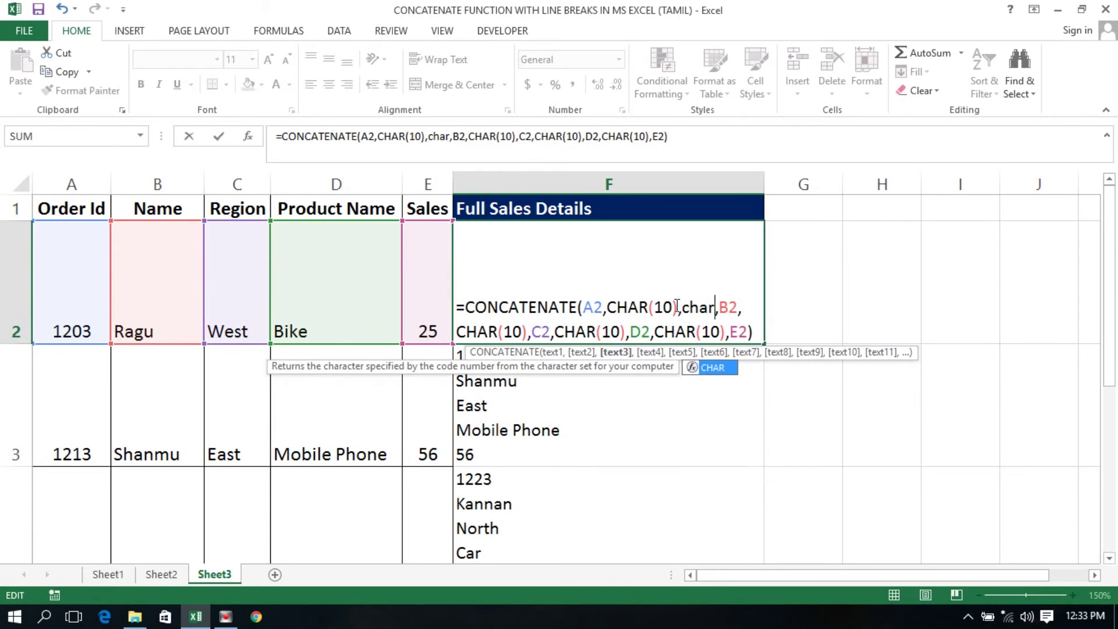
pyautogui.press('Tab')
pyautogui.write('10')
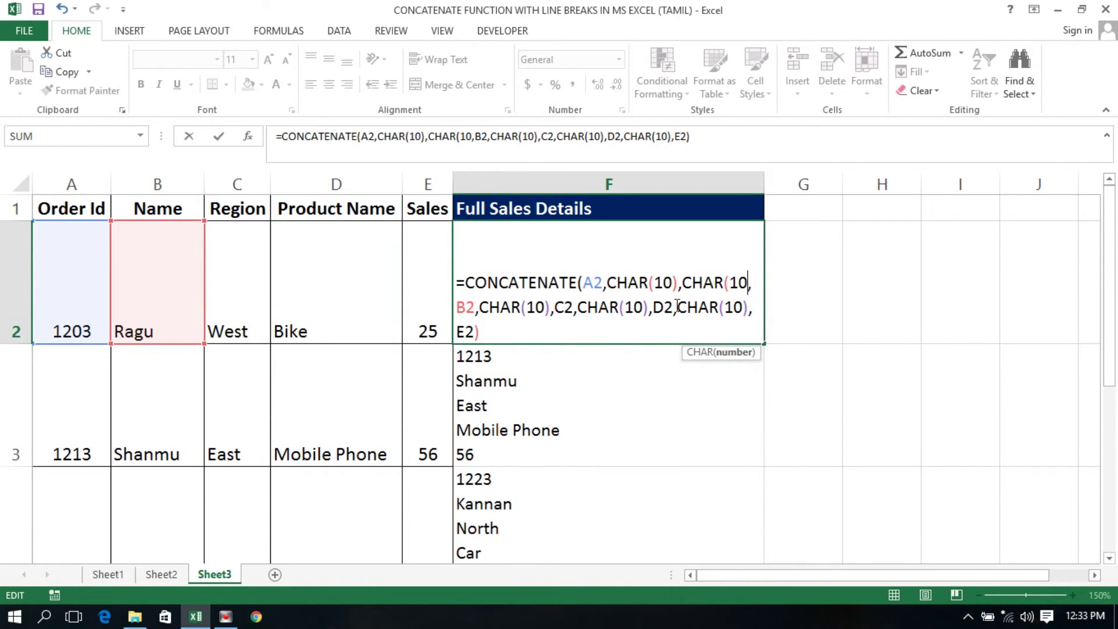
pyautogui.write(')')
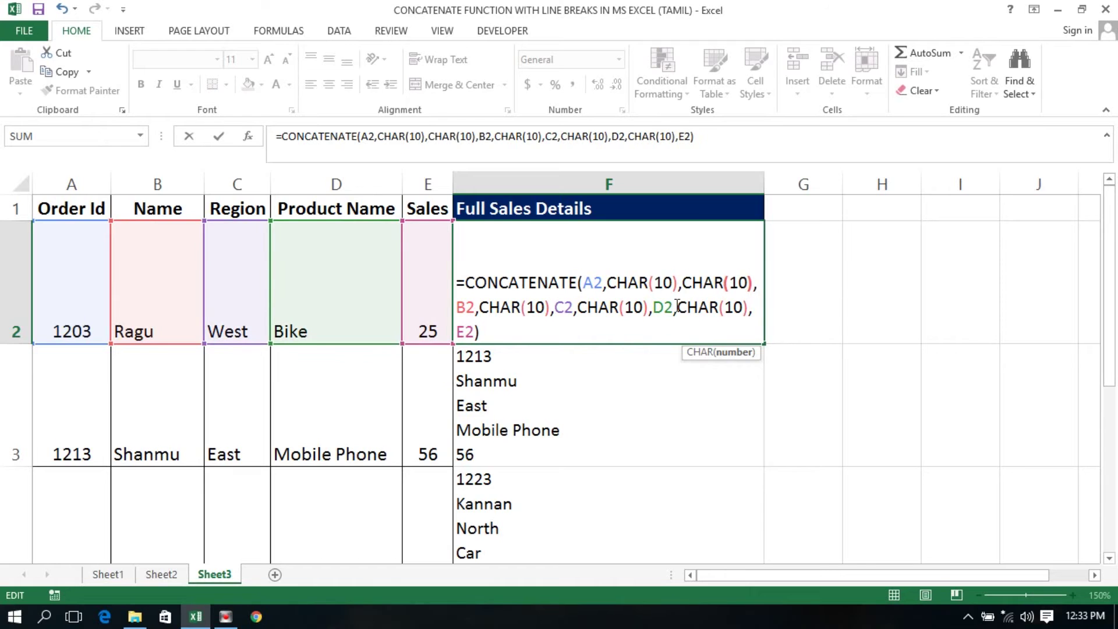
pyautogui.press('Return')
pyautogui.click(425, 249)
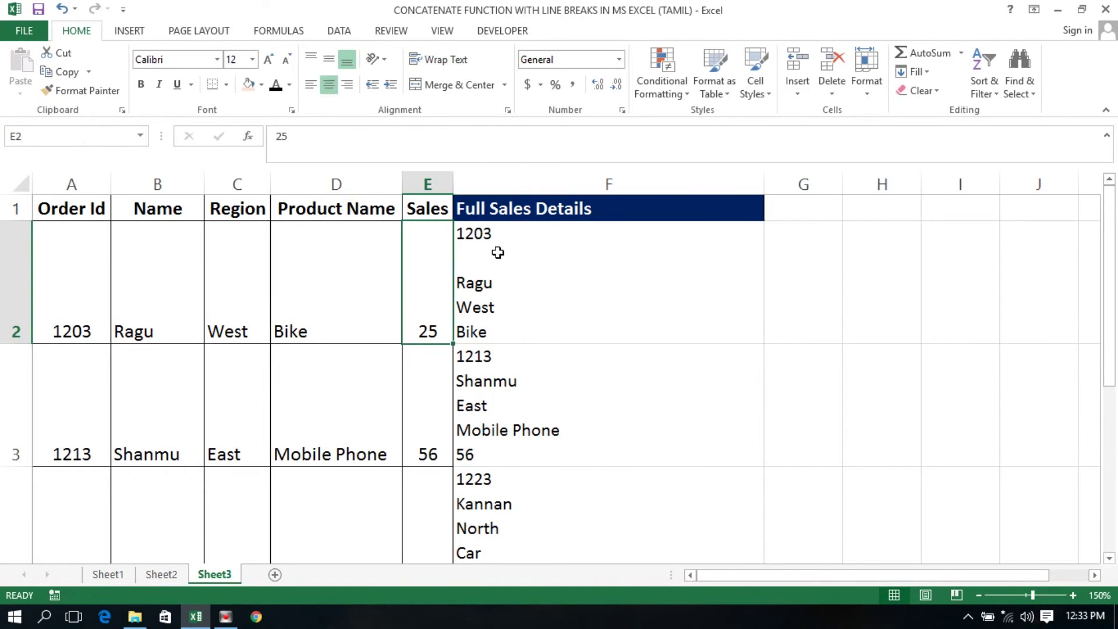
pyautogui.click(498, 252)
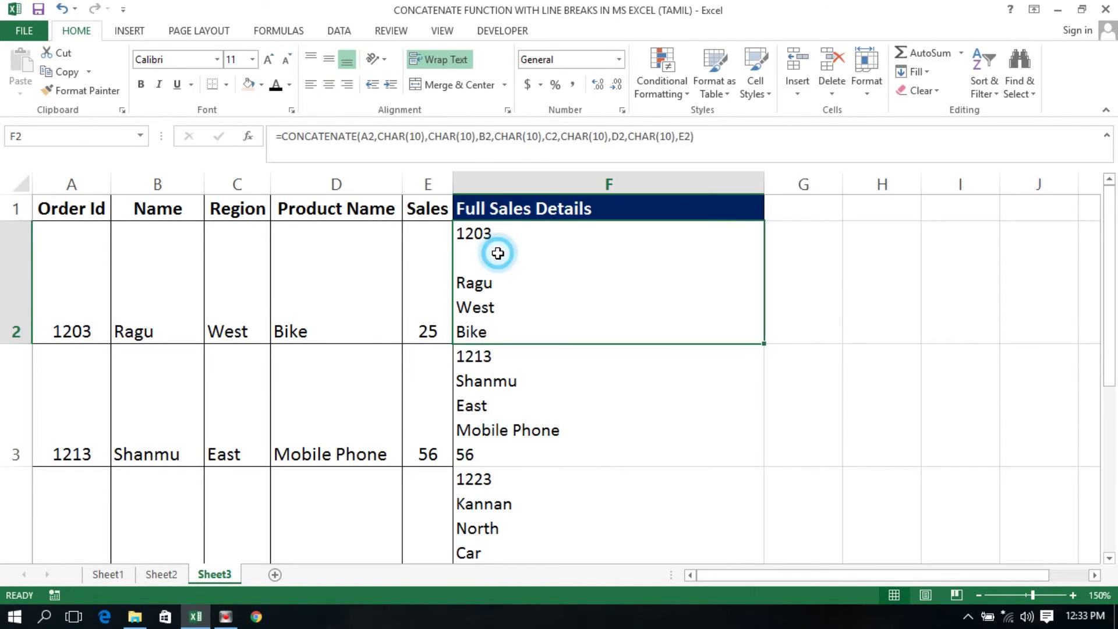
# Fill the F2 formula with the doubled line break down to F9 and check the copy in F3.
pyautogui.doubleClick(764, 343)
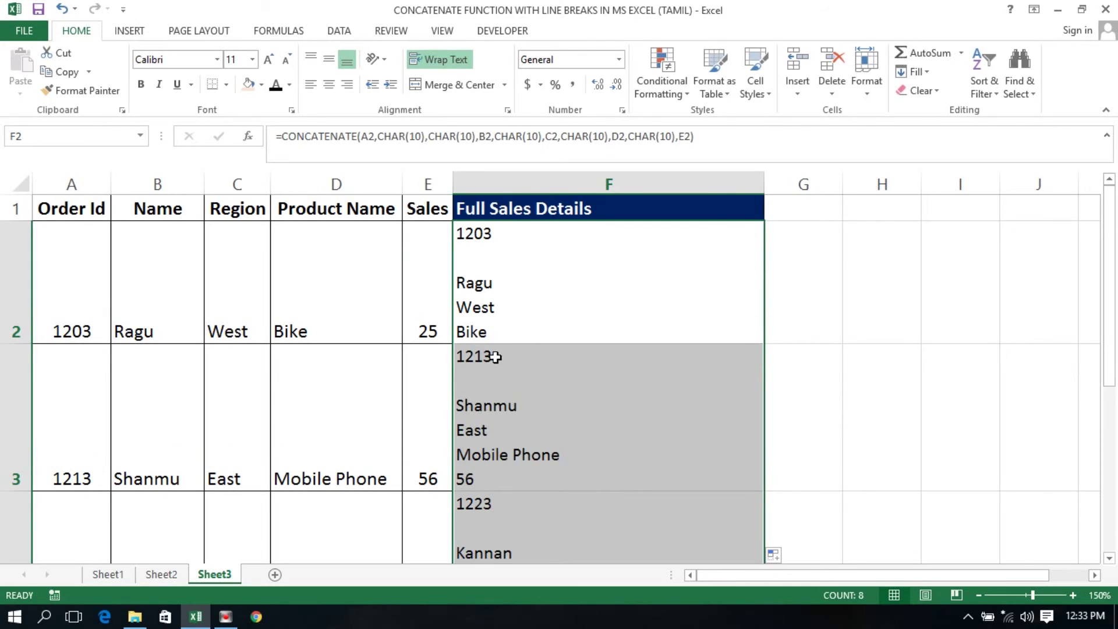
pyautogui.click(466, 375)
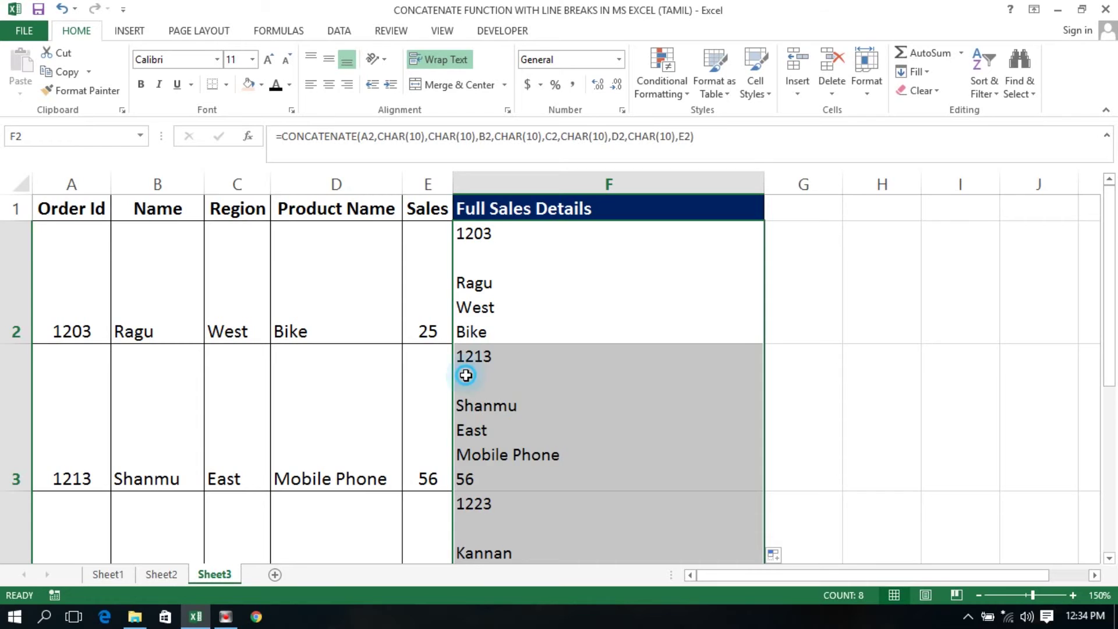
pyautogui.doubleClick(473, 377)
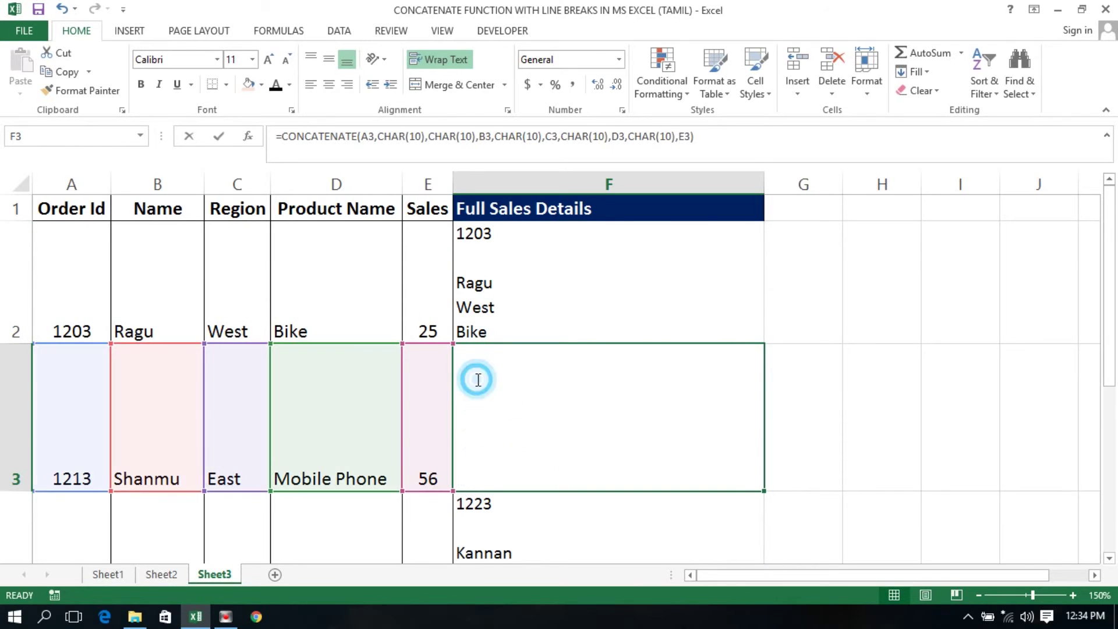
pyautogui.press('Escape')
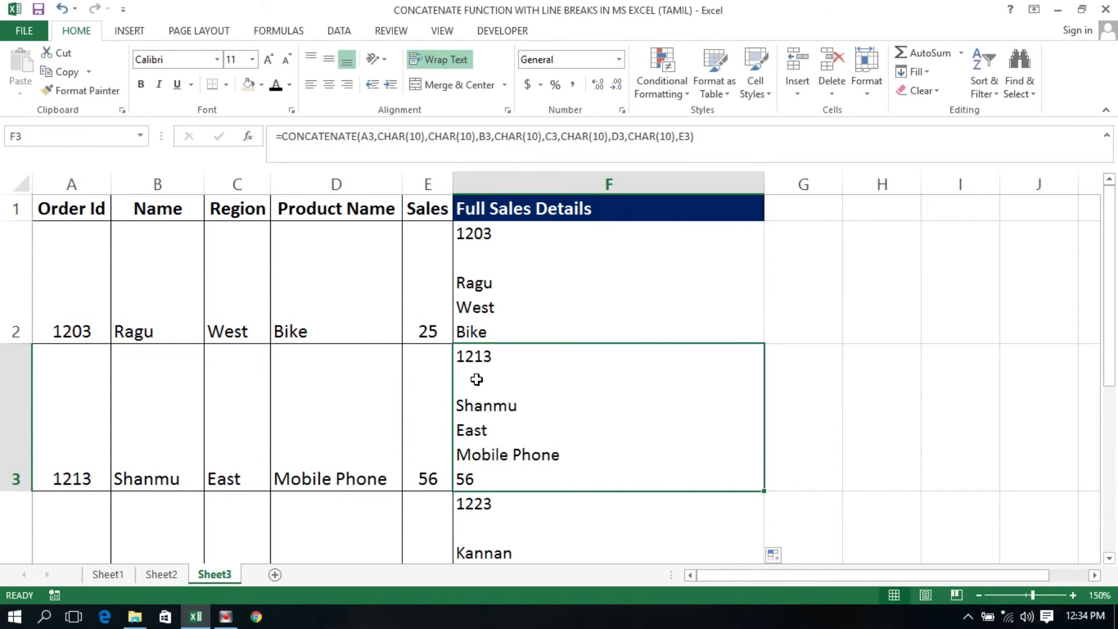
pyautogui.click(504, 254)
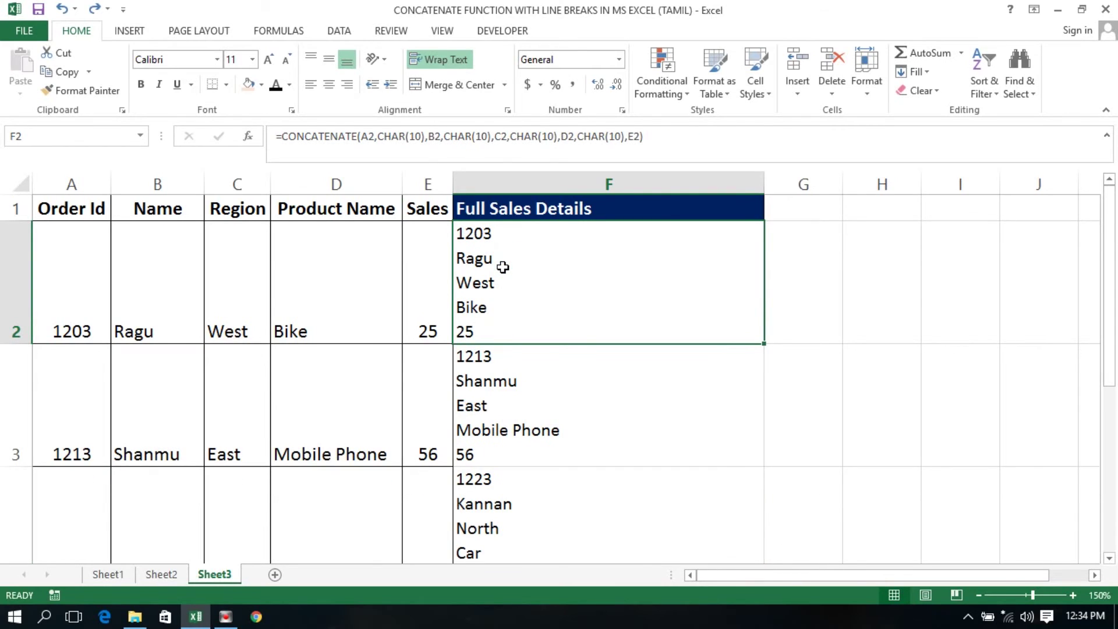
# On Sheet2, copy CHAR(10) within the F2 formula and insert it again with & before B2: =A2&CHAR(10)&CHAR(10)&B2….
pyautogui.click(173, 575)
pyautogui.click(529, 274)
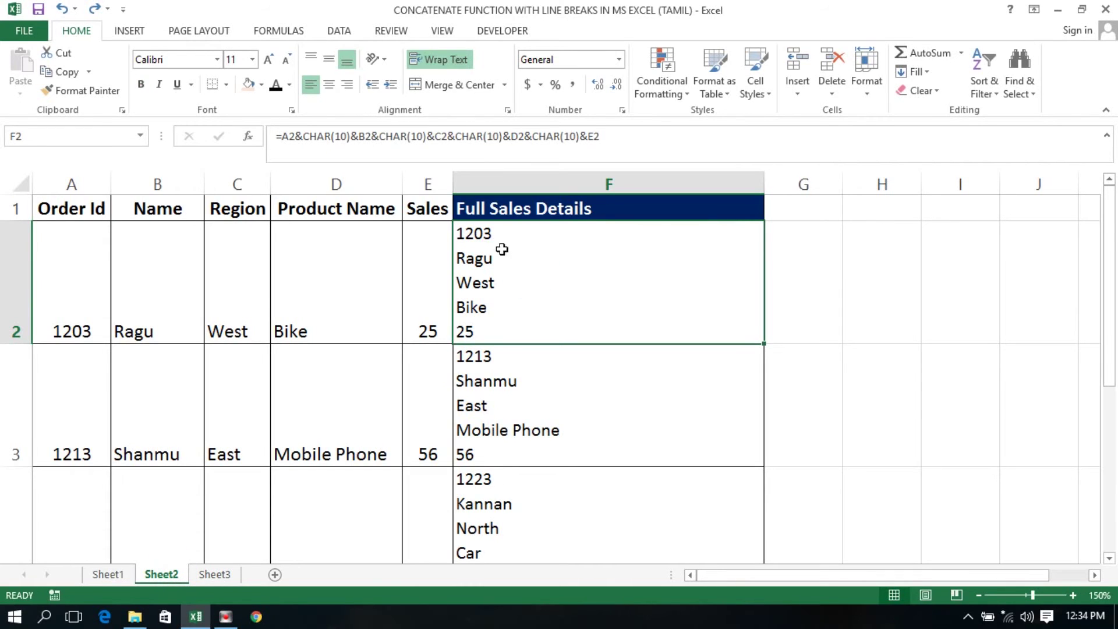
pyautogui.doubleClick(494, 235)
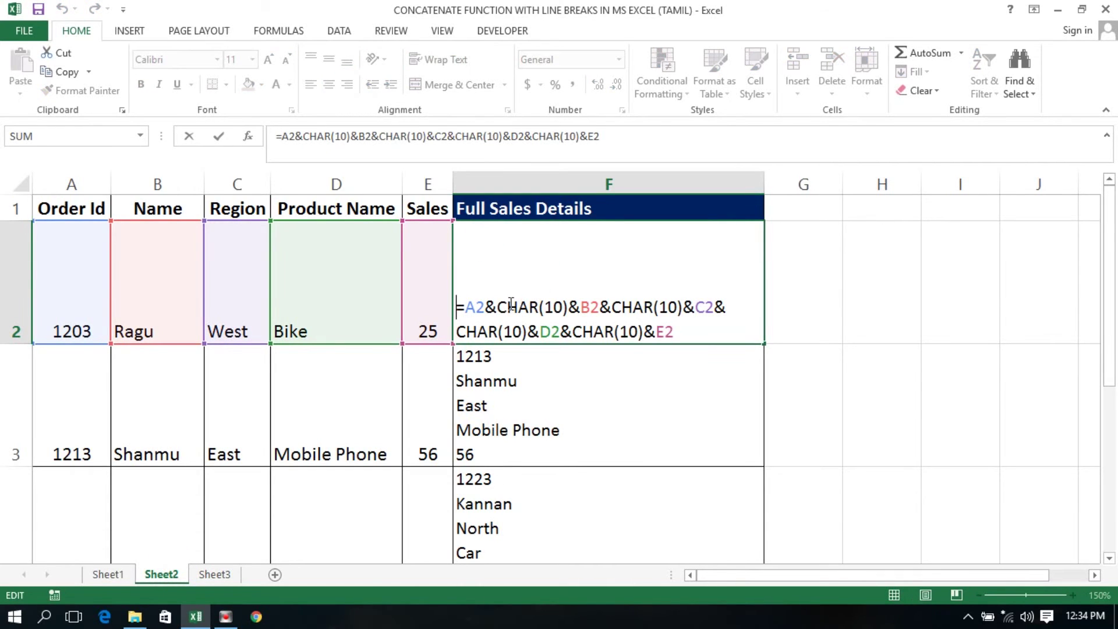
pyautogui.moveTo(497, 307); pyautogui.dragTo(574, 308)
pyautogui.hotkey('ctrl', 'c')
pyautogui.click(569, 308)
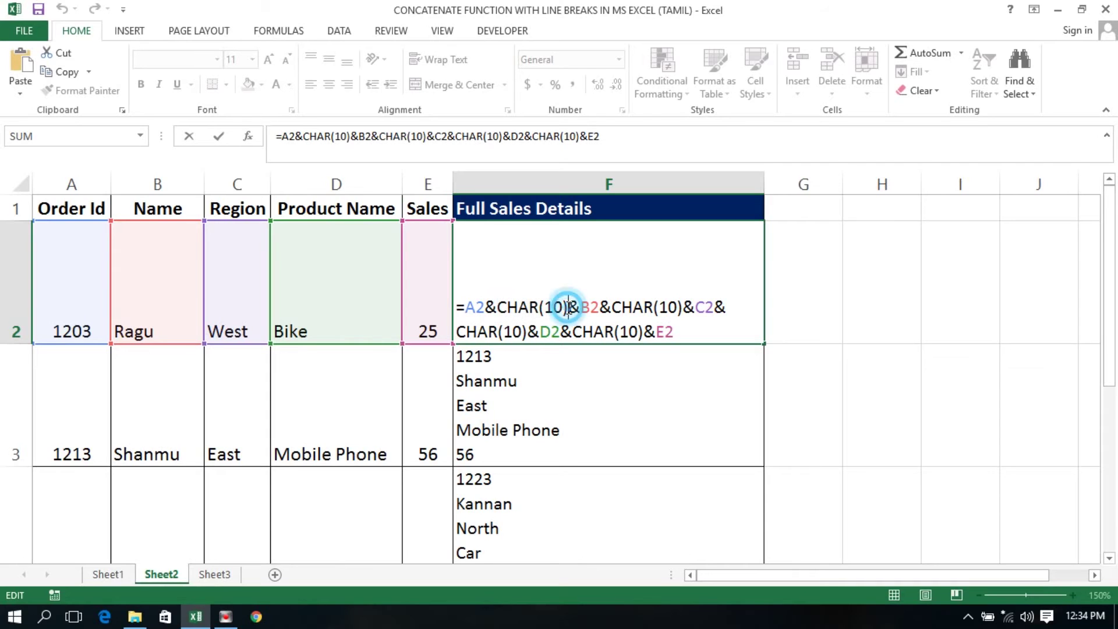
pyautogui.write('&')
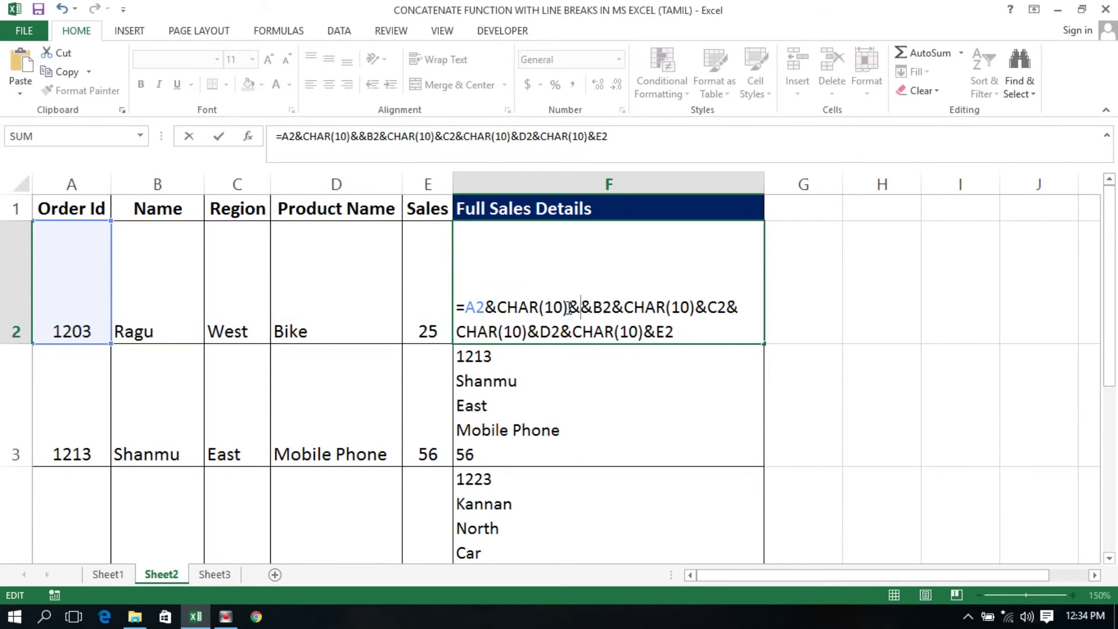
pyautogui.hotkey('ctrl', 'v')
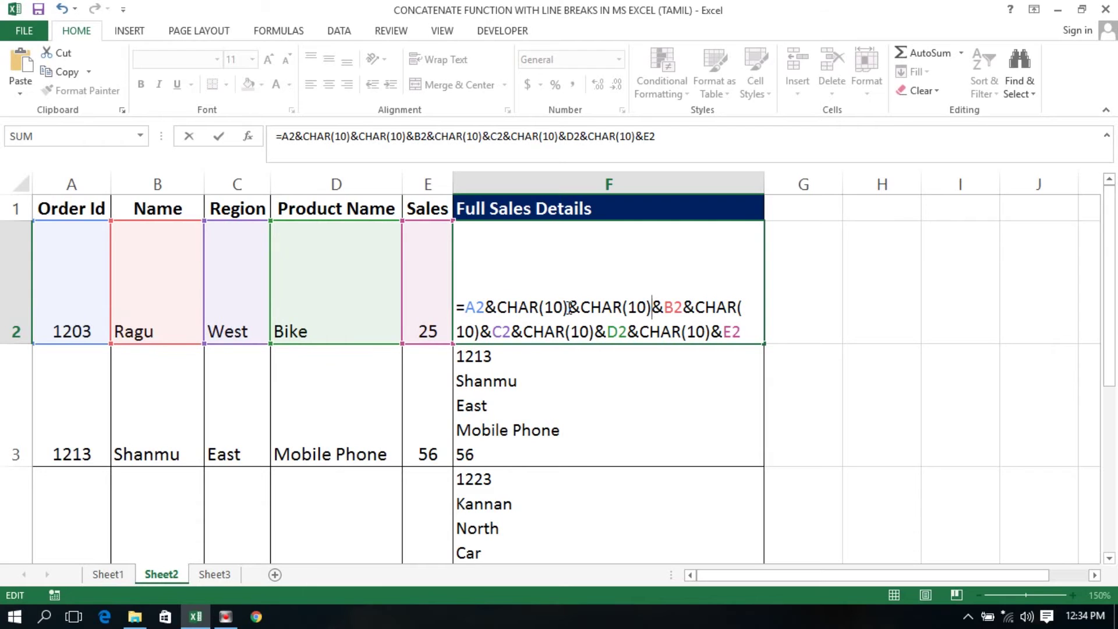
pyautogui.press('Return')
pyautogui.click(527, 269)
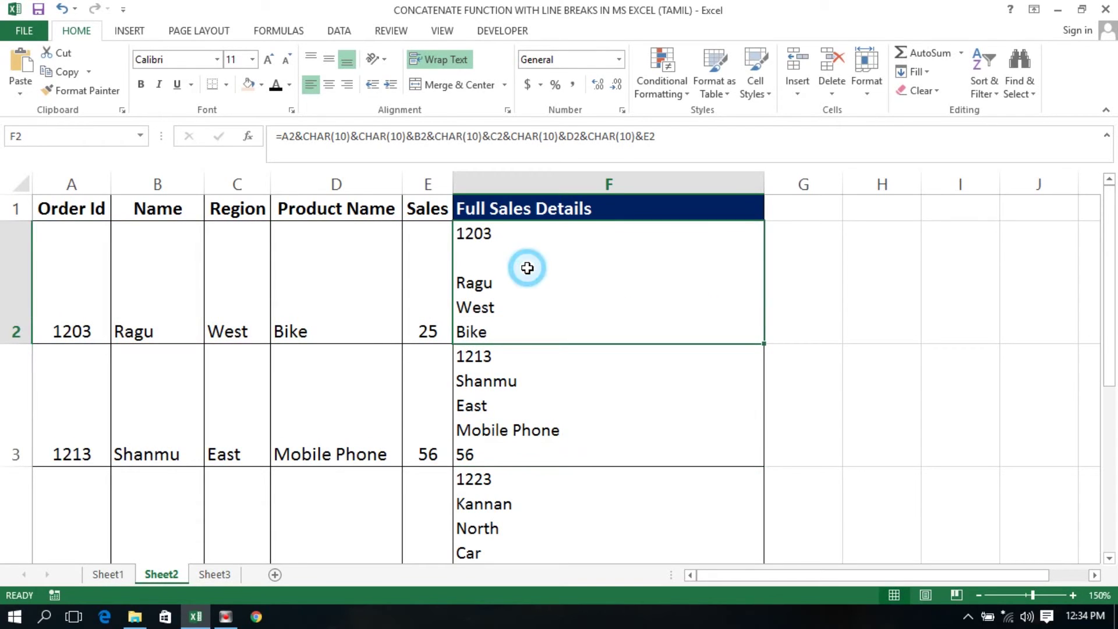
# Fill the F2 formula with the doubled line break down the Full Sales Details column and check the copies.
pyautogui.doubleClick(764, 345)
pyautogui.click(684, 335)
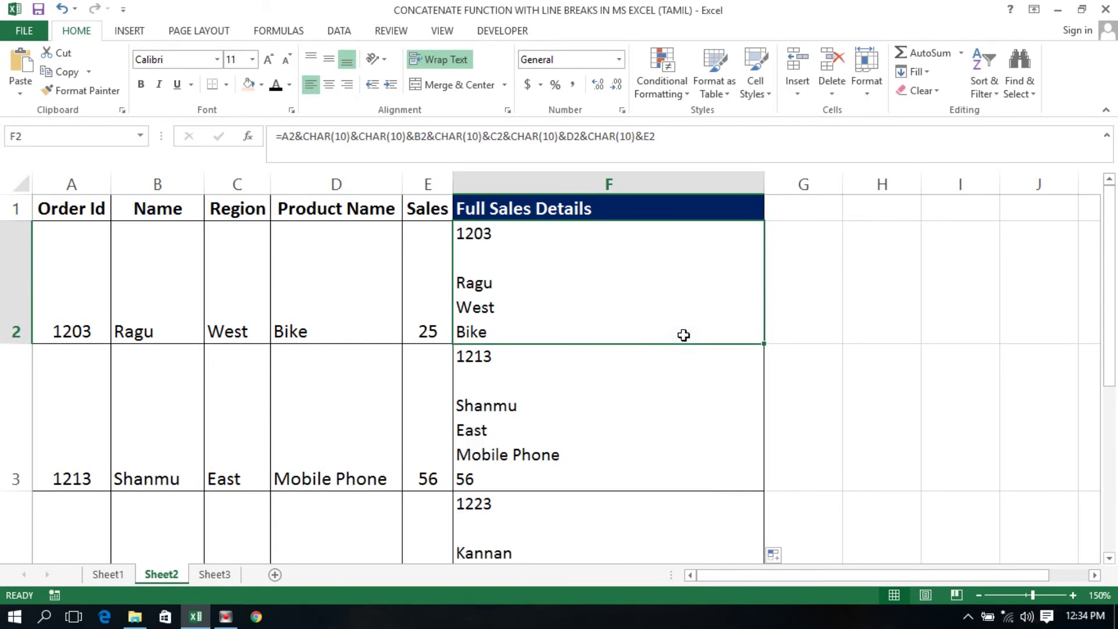
pyautogui.press('Up')
pyautogui.press('Down')
pyautogui.click(479, 258)
pyautogui.click(486, 291)
pyautogui.click(557, 262)
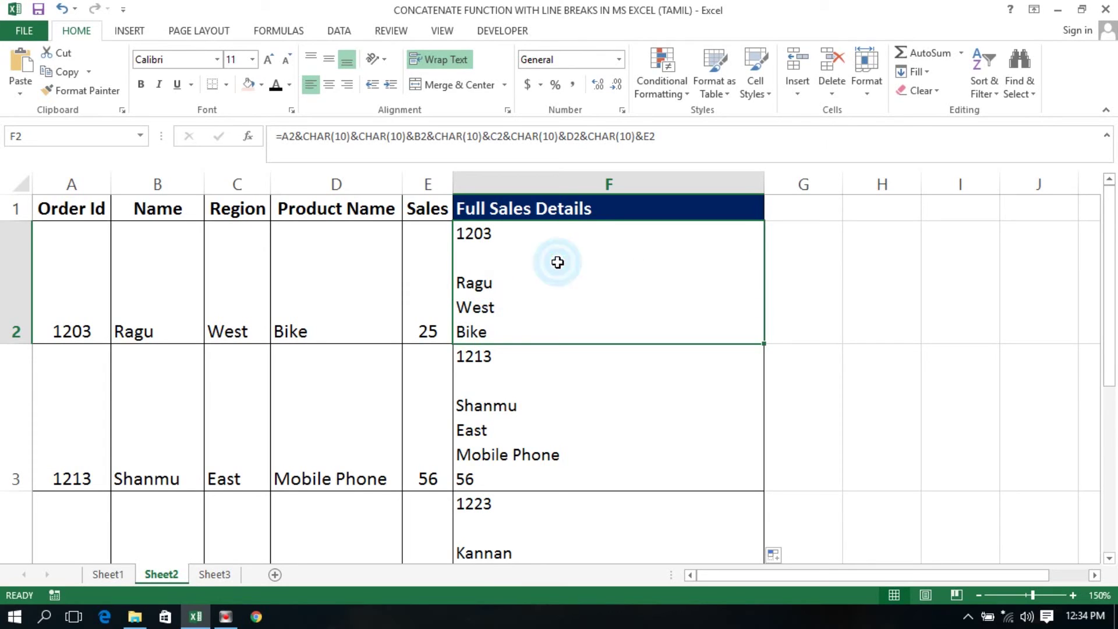
# Remove the second CHAR(10)& before B2 from the F2 formula and fill the single-break version down the column.
pyautogui.click(900, 285)
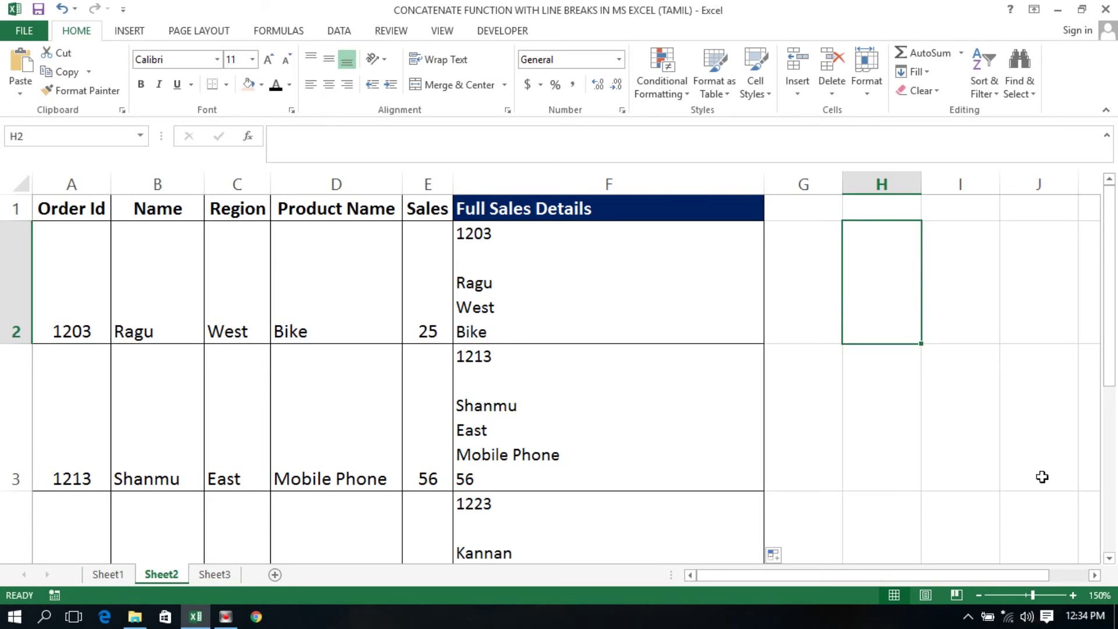
pyautogui.click(1095, 575)
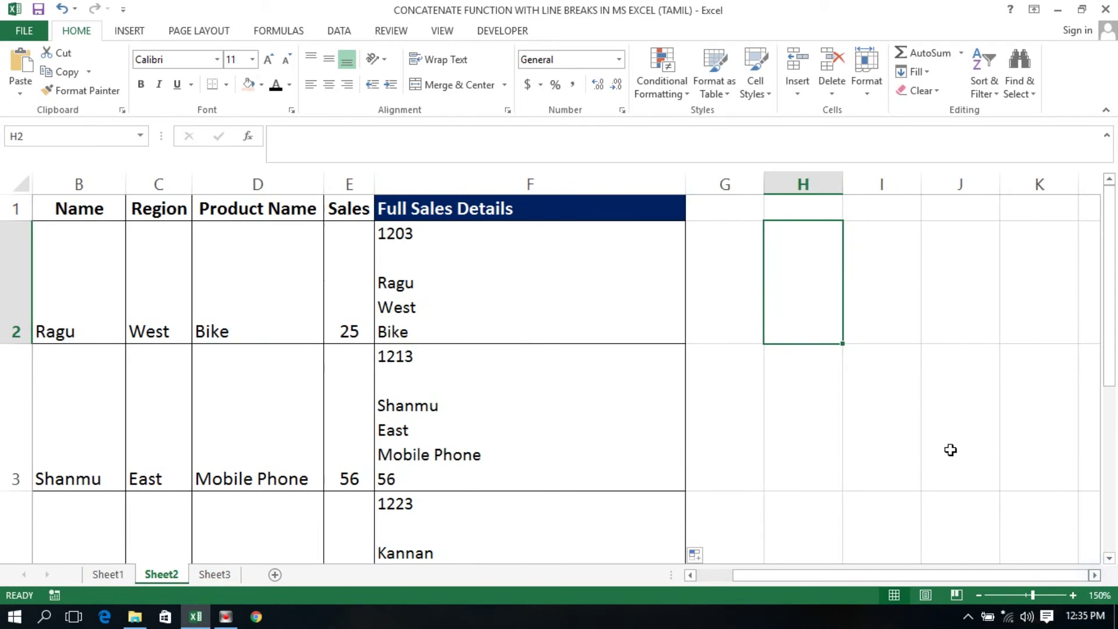
pyautogui.doubleClick(429, 247)
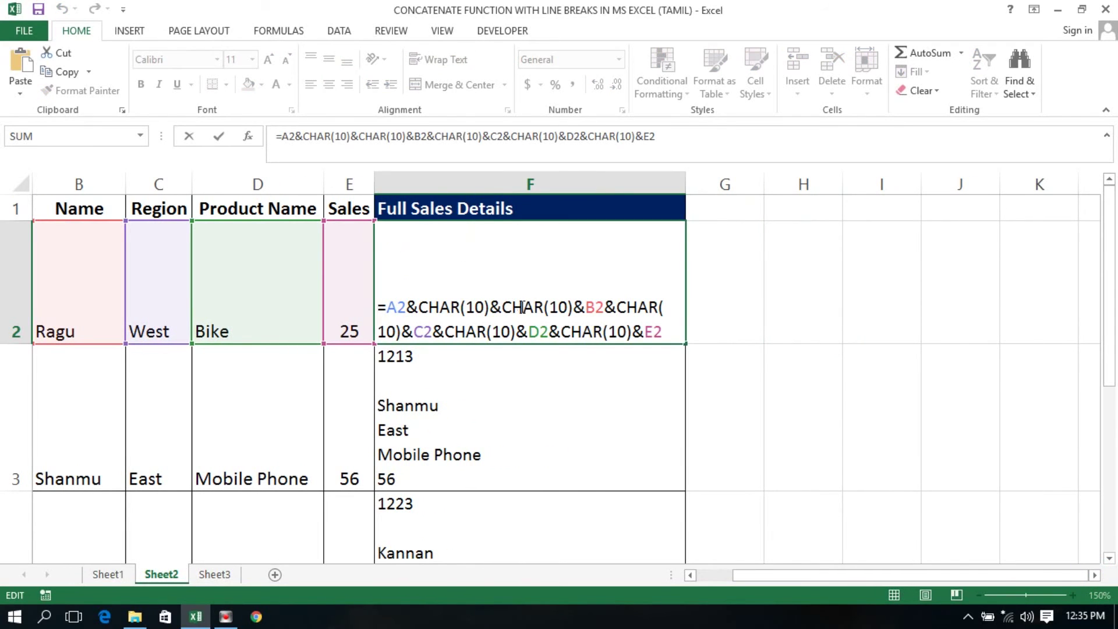
pyautogui.click(574, 304)
pyautogui.press('BackSpace')
pyautogui.press('BackSpace')
pyautogui.press('BackSpace')
pyautogui.press('BackSpace')
pyautogui.press('BackSpace')
pyautogui.press('BackSpace')
pyautogui.press('BackSpace')
pyautogui.press('BackSpace')
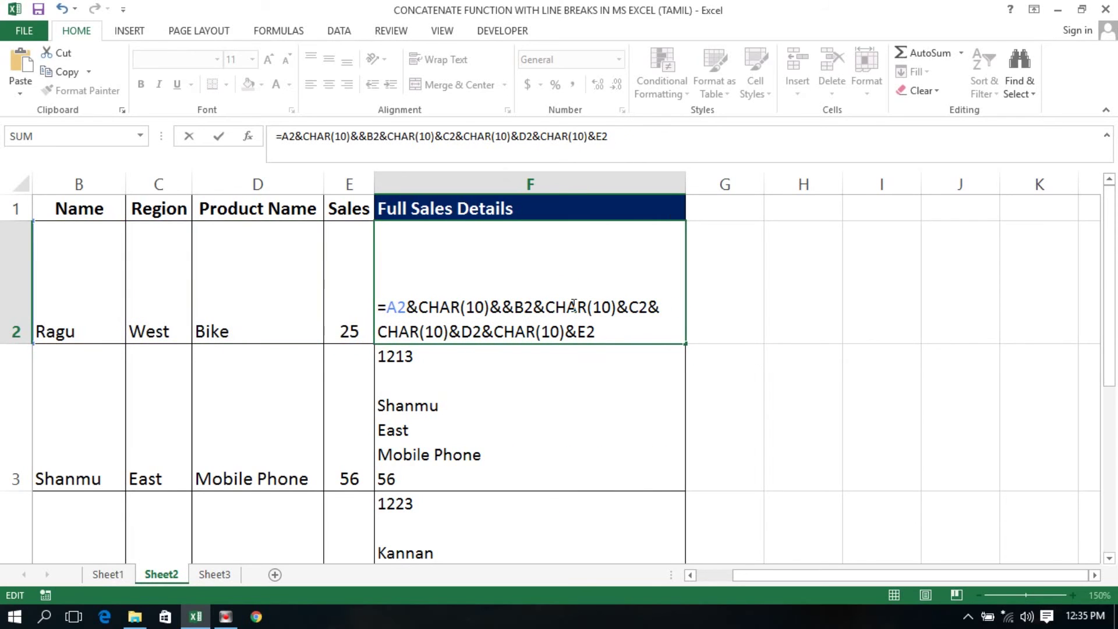
pyautogui.press('BackSpace')
pyautogui.press('Return')
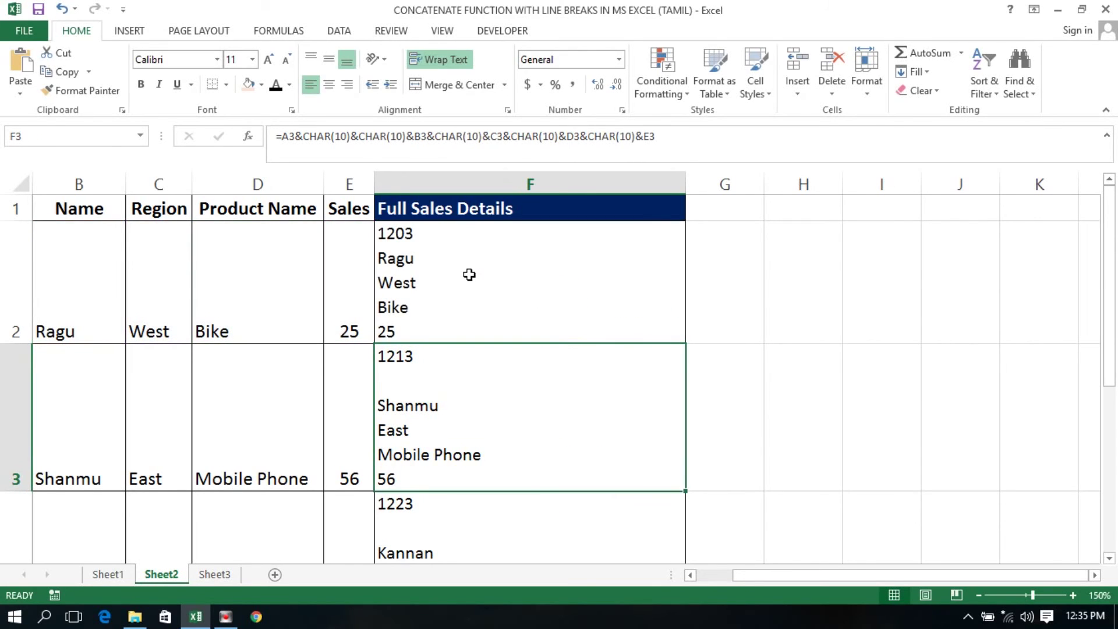
pyautogui.click(464, 270)
pyautogui.doubleClick(685, 345)
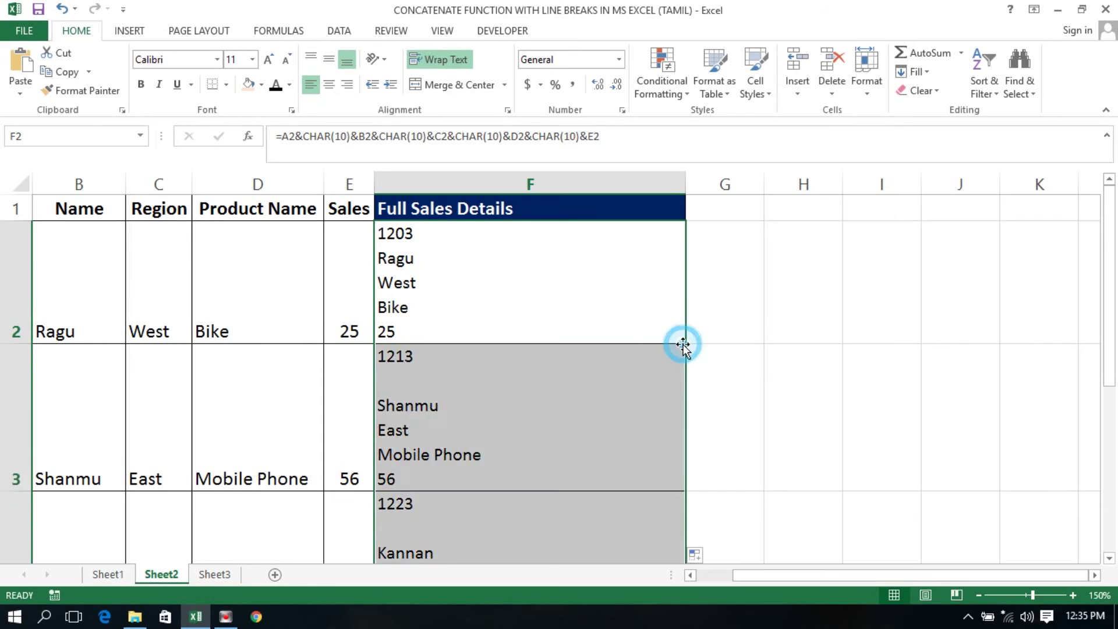
# Enter =FORMULATEXT(F2) in H2 on Sheet2 to display the formula beside the table.
pyautogui.click(823, 258)
pyautogui.write('=')
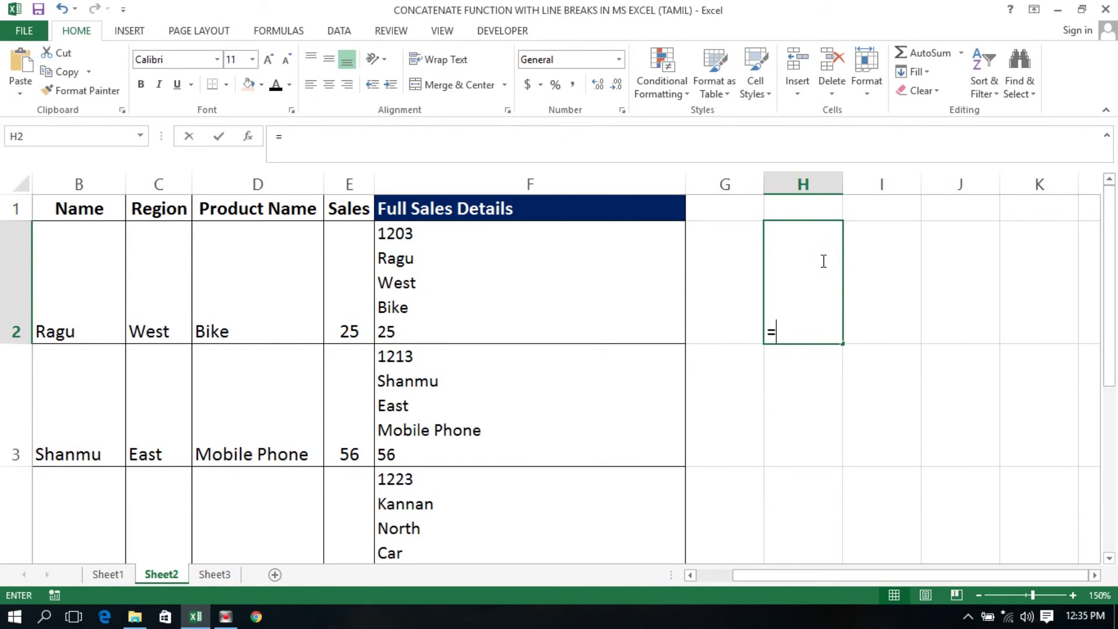
pyautogui.write('fo')
pyautogui.press('Down')
pyautogui.press('Tab')
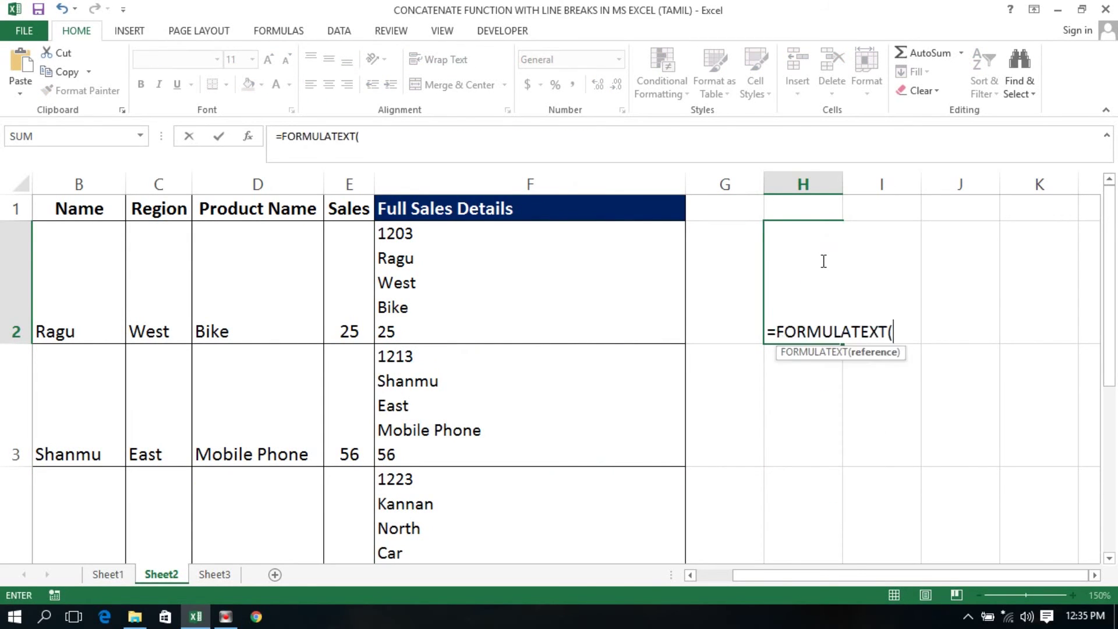
pyautogui.press('Left')
pyautogui.press('Left')
pyautogui.write(')')
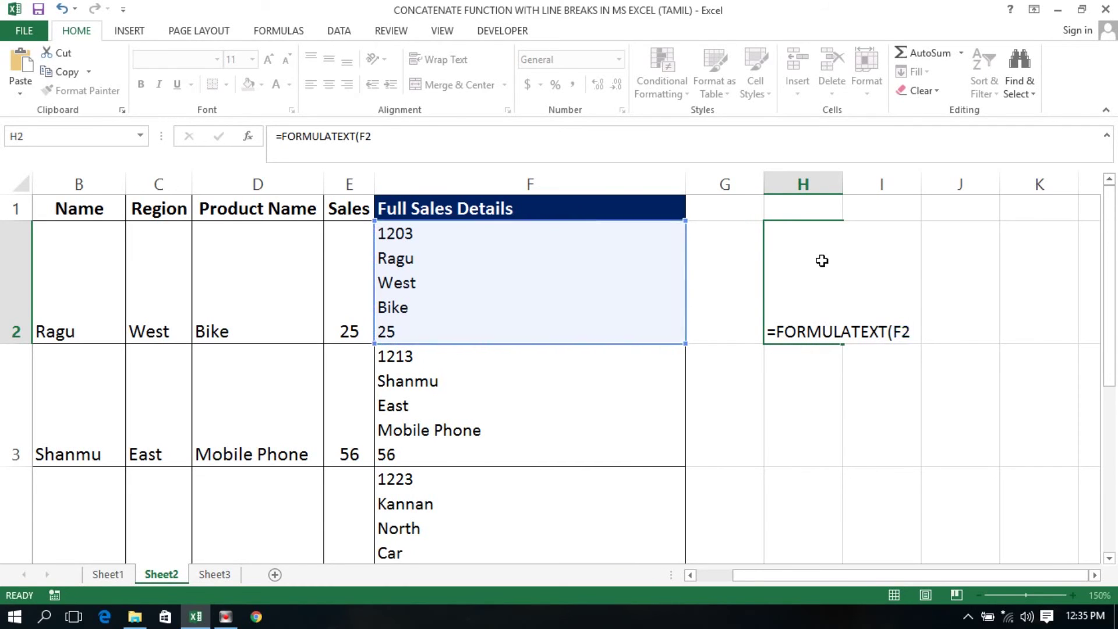
pyautogui.press('Return')
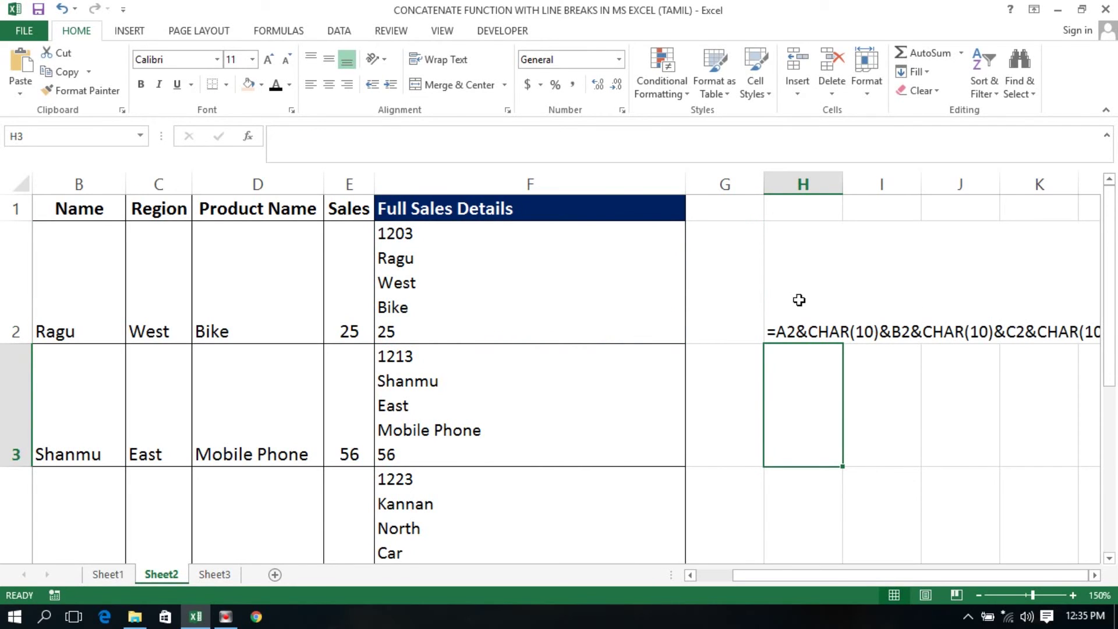
# Format the formula text in H2 as bold with the standard red font colour.
pyautogui.click(798, 318)
pyautogui.click(1095, 574)
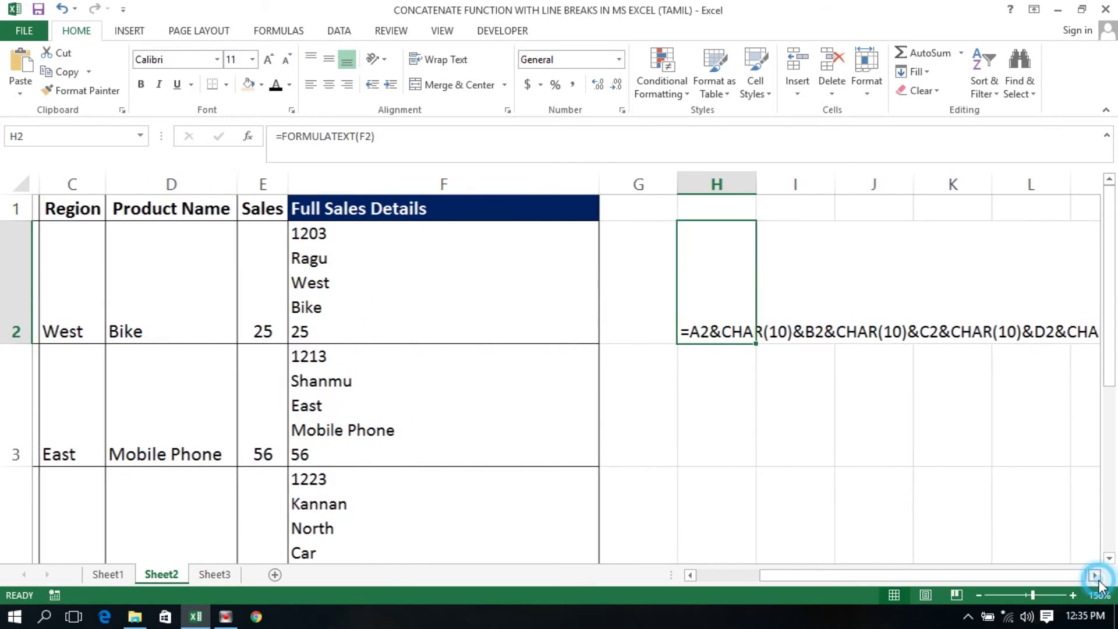
pyautogui.hscroll(-2, 386, 403)
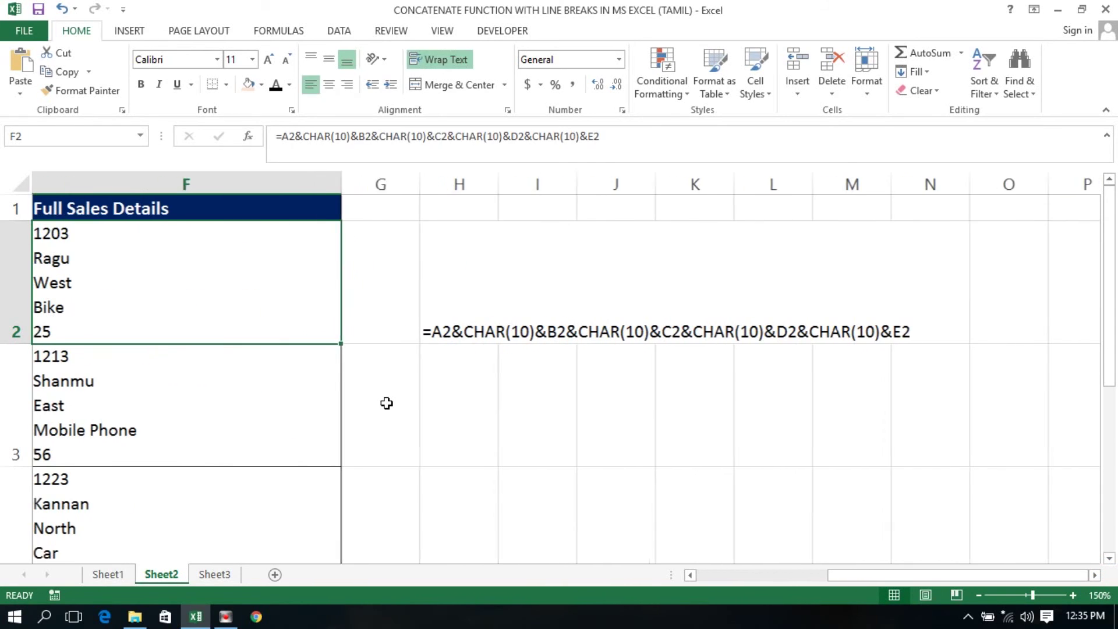
pyautogui.hotkey('ctrl', 'b')
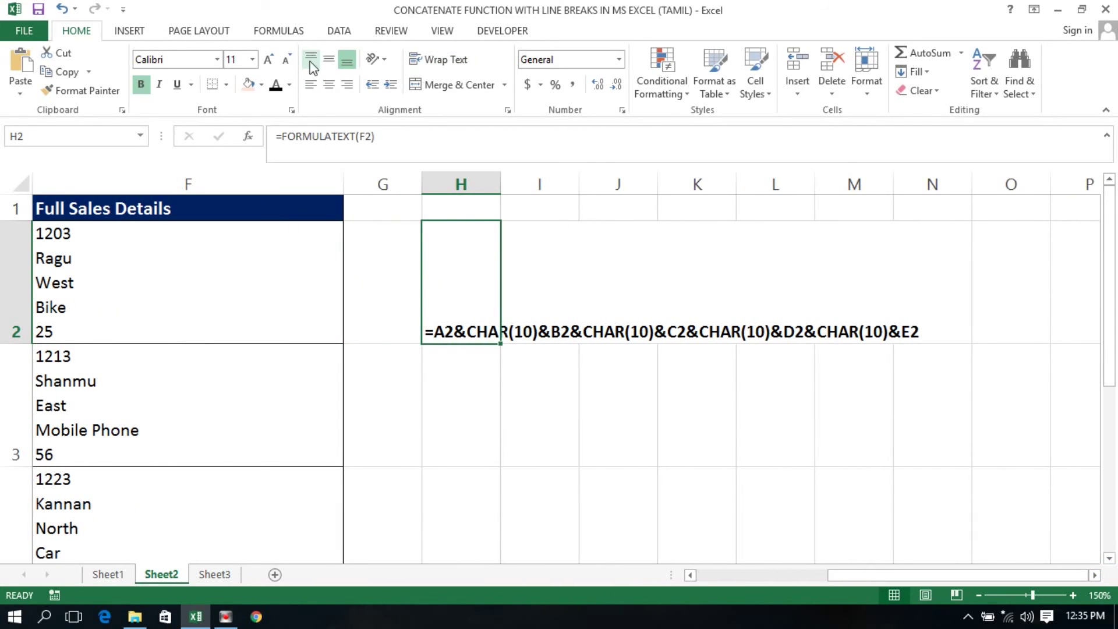
pyautogui.click(289, 85)
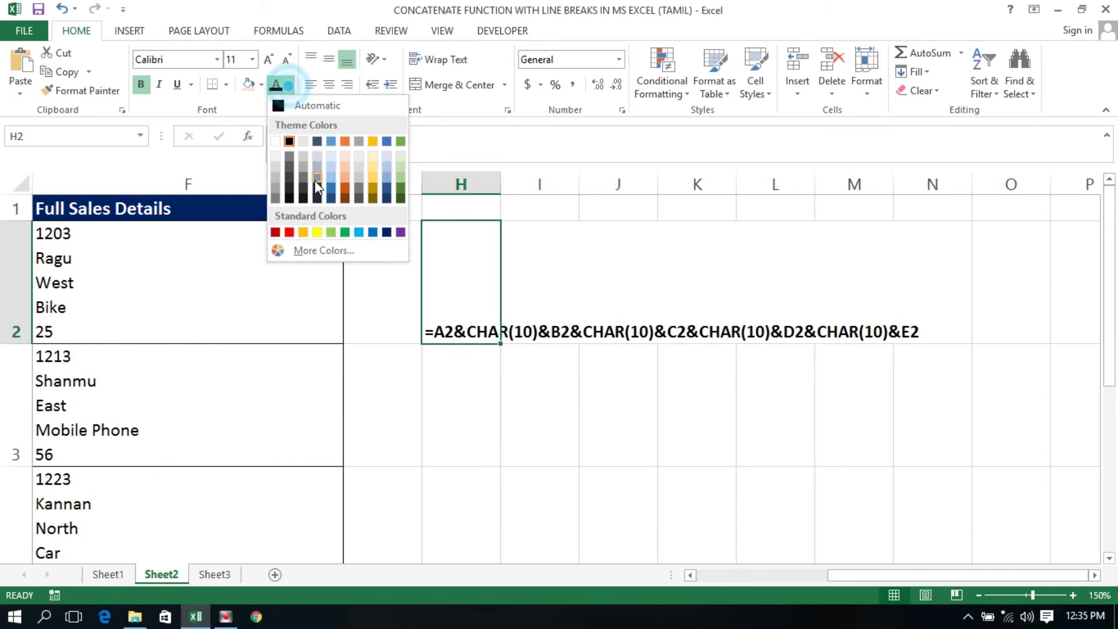
pyautogui.click(289, 231)
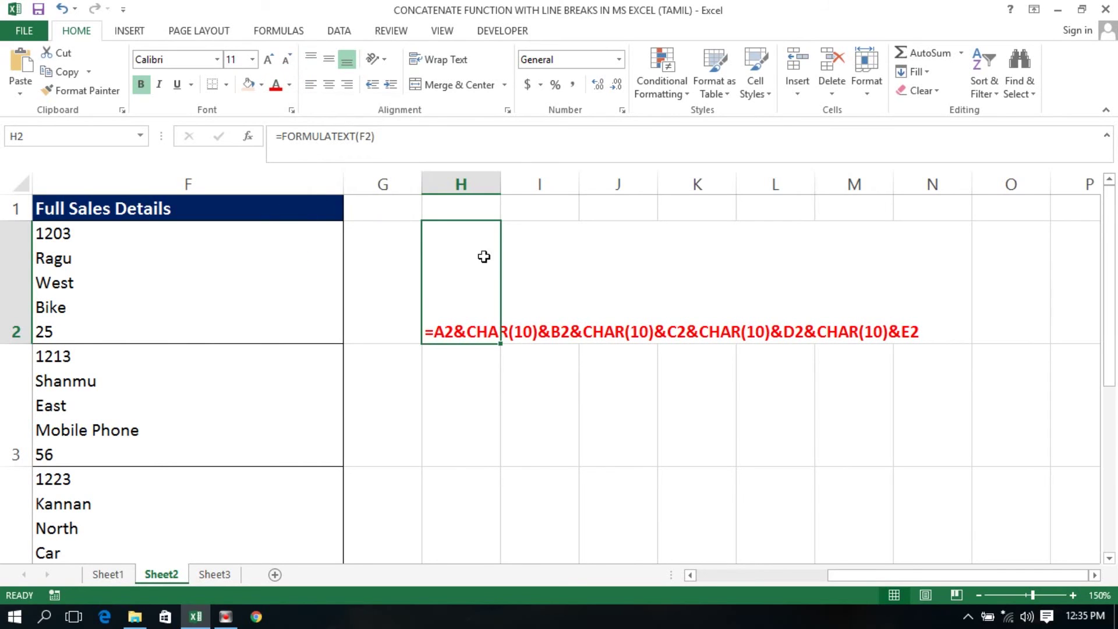
# Hide the gridlines on Sheet2 and compare the combined F2 entry with the formula text in H2.
pyautogui.click(442, 32)
pyautogui.click(207, 84)
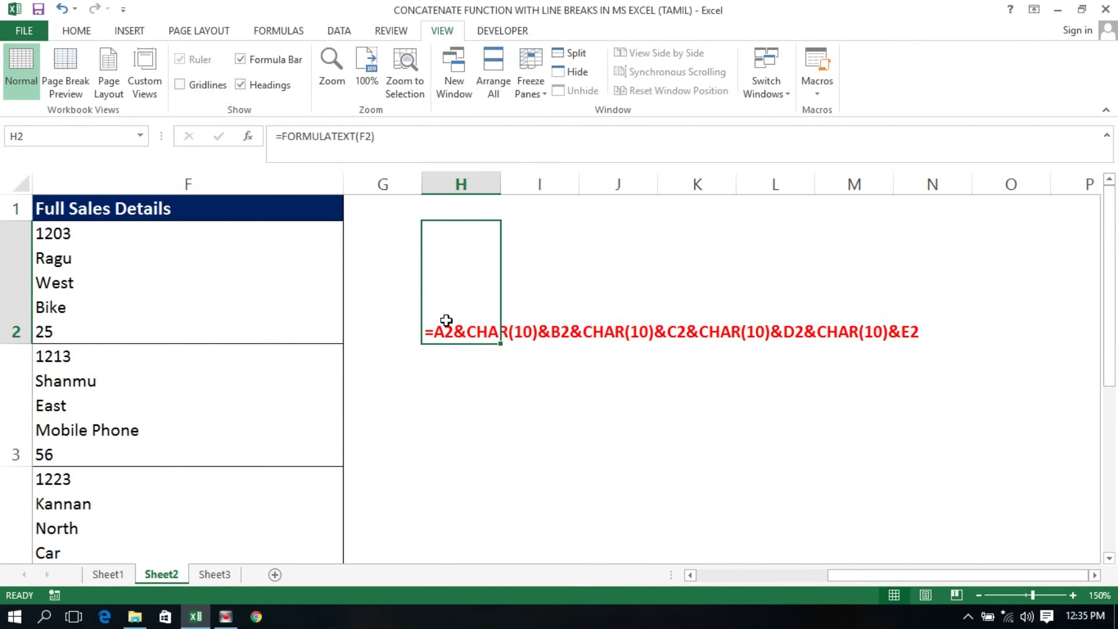
pyautogui.click(477, 408)
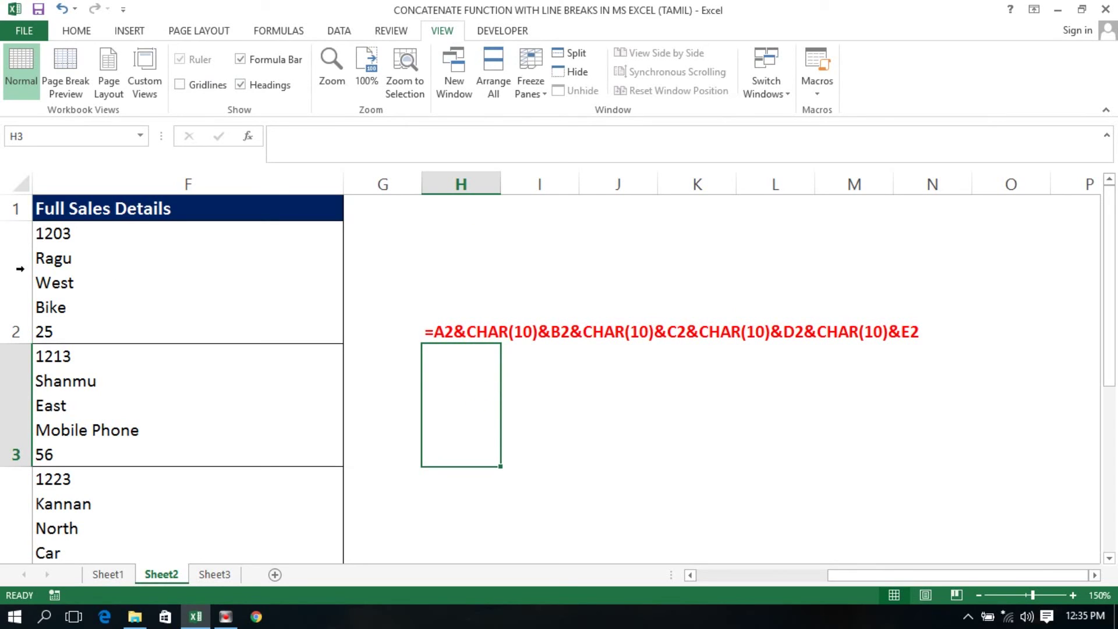
pyautogui.click(99, 232)
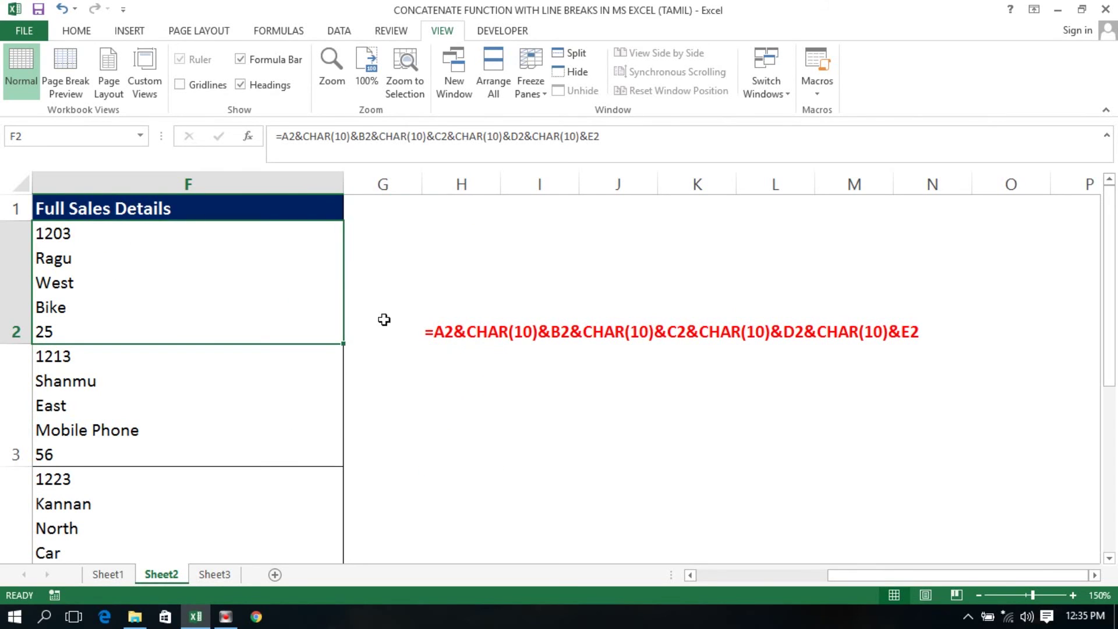
pyautogui.click(458, 339)
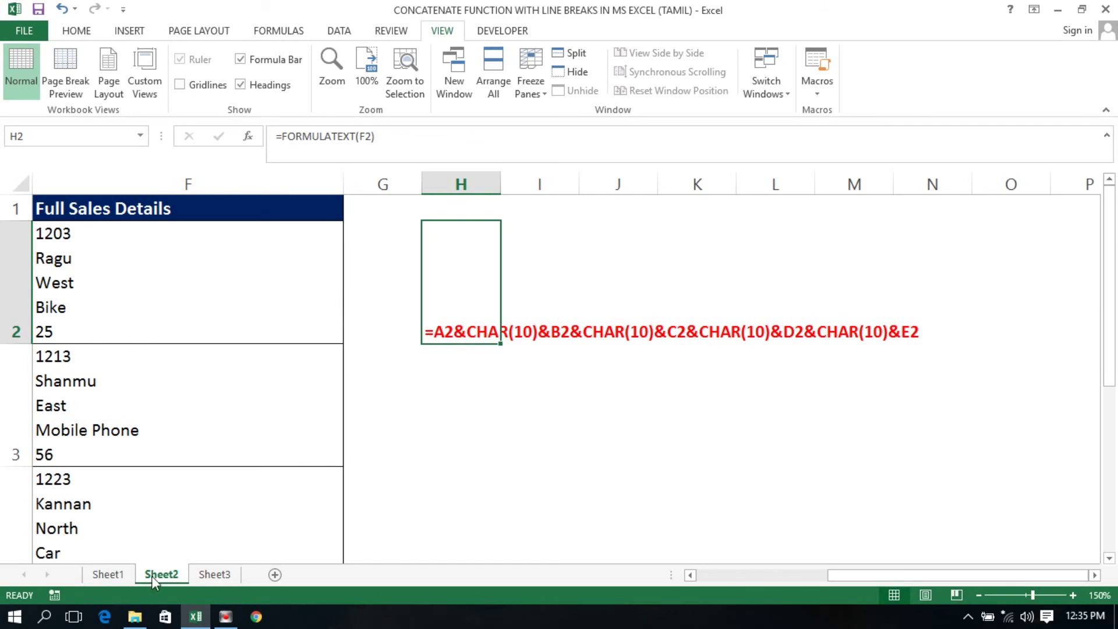
# On Sheet3, apply All Borders to the Full Sales Details entries in F2:F9.
pyautogui.click(197, 579)
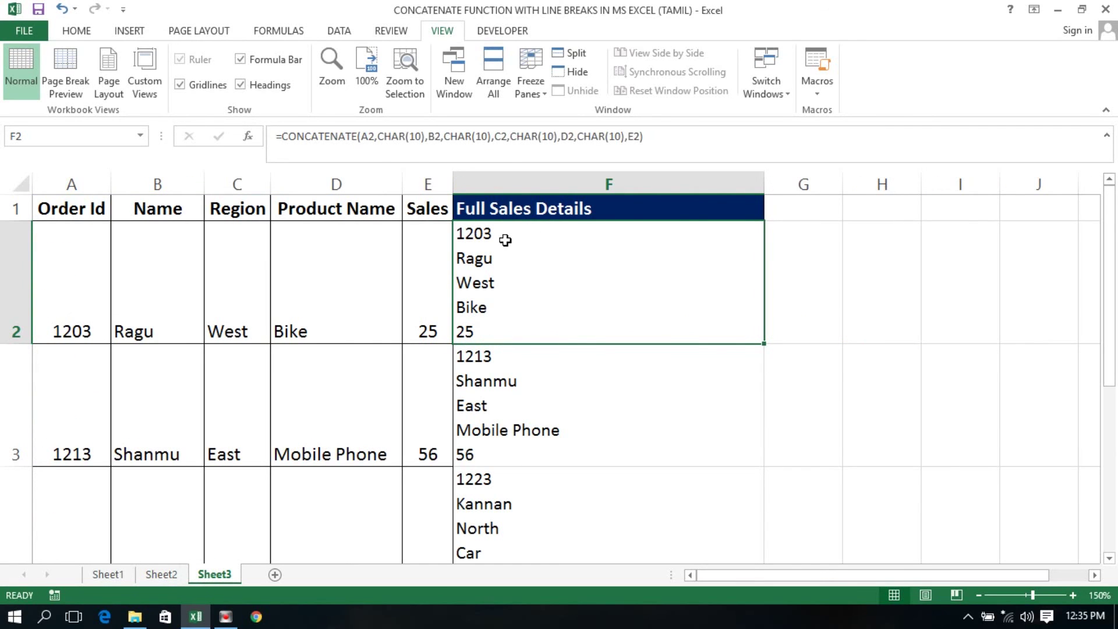
pyautogui.click(505, 240)
pyautogui.click(861, 269)
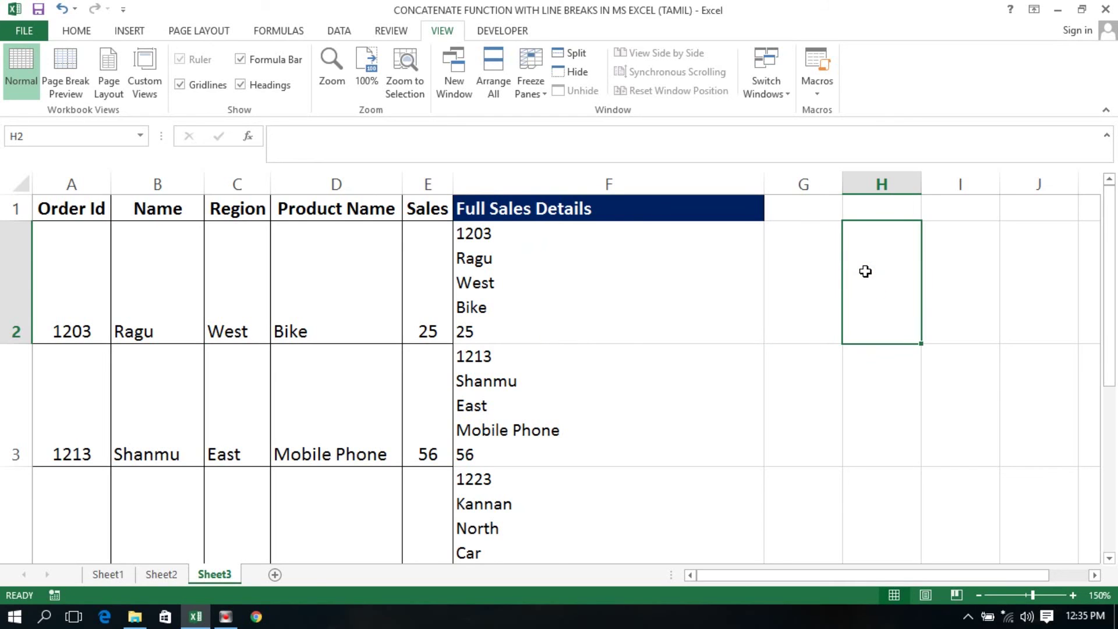
pyautogui.press('Left')
pyautogui.press('Left')
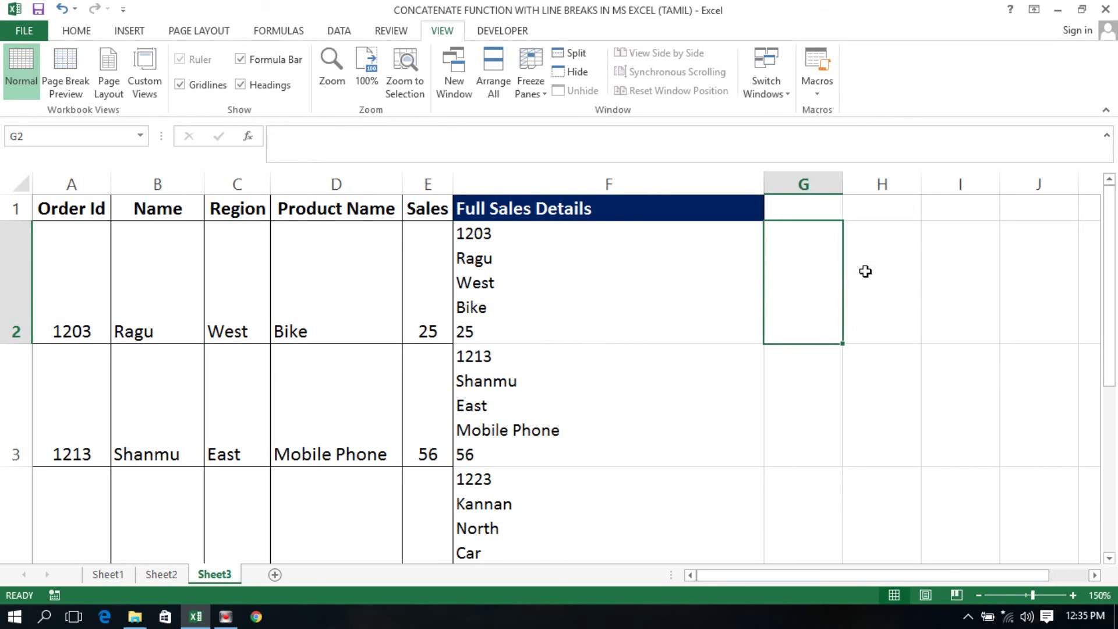
pyautogui.hotkey('ctrl', 'shift', 'Down')
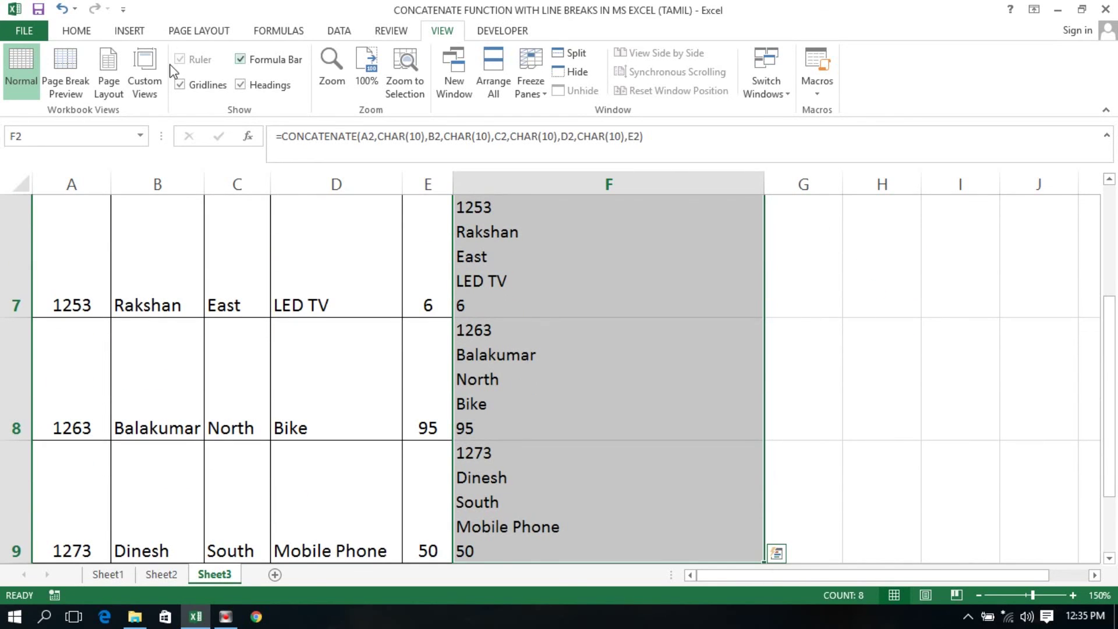
pyautogui.click(78, 31)
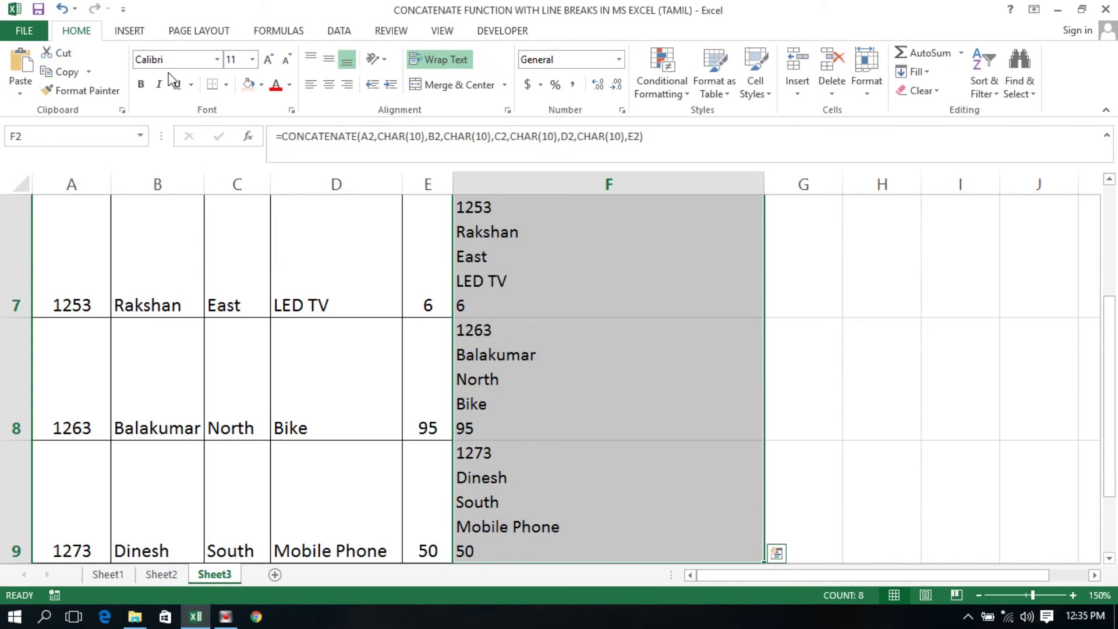
pyautogui.click(226, 84)
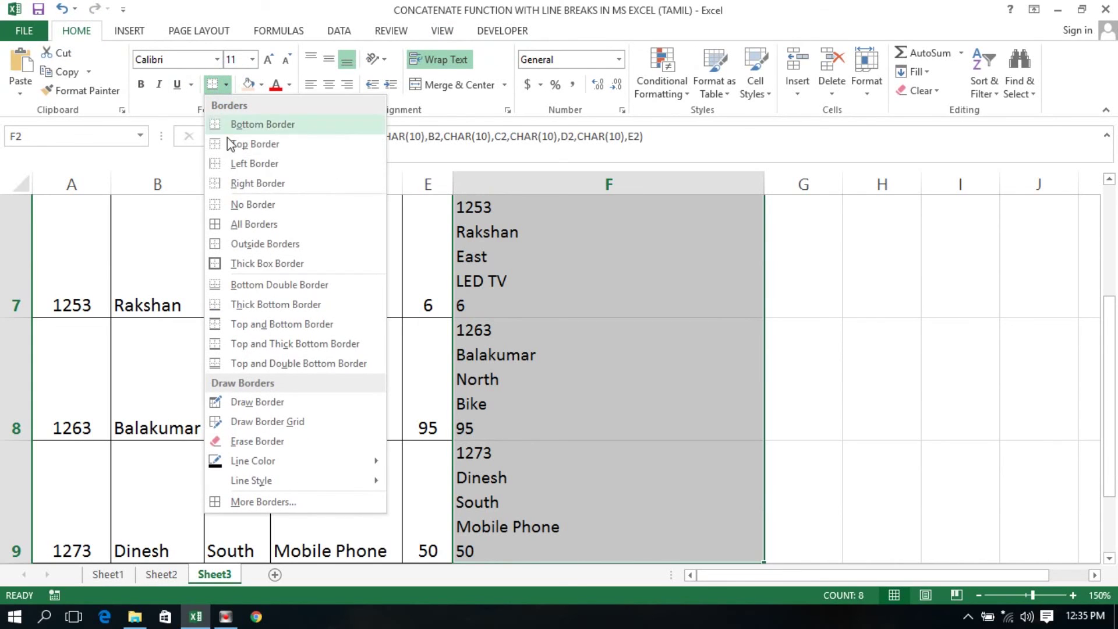
pyautogui.click(219, 223)
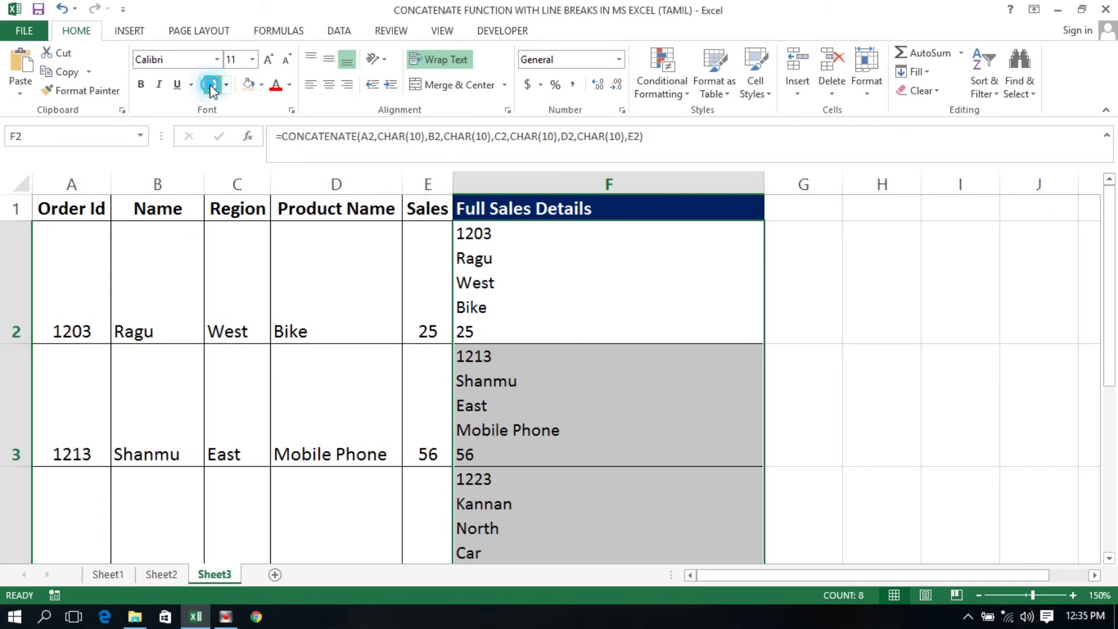
# Enter =FORMULATEXT(F2) in H2 on Sheet3 to display the CONCATENATE formula.
pyautogui.click(849, 275)
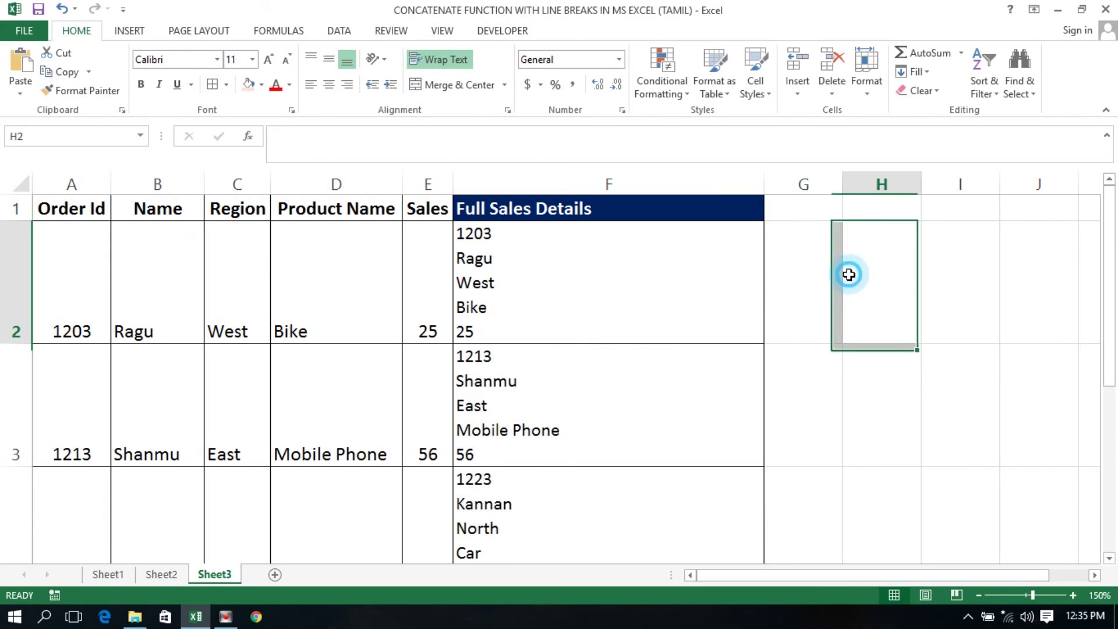
pyautogui.write('=from')
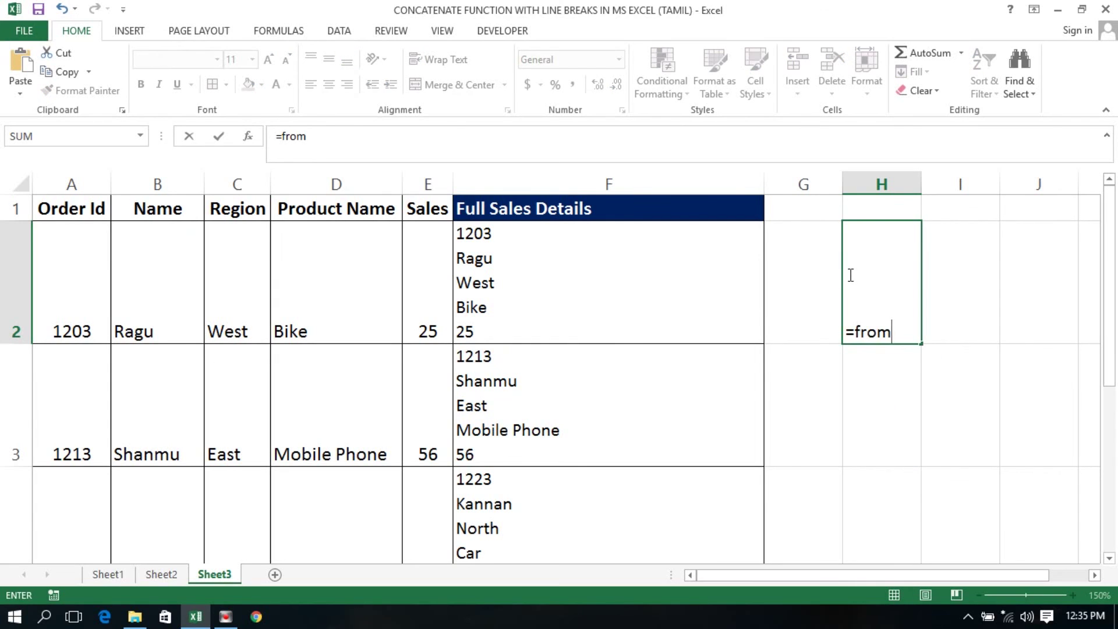
pyautogui.press('BackSpace')
pyautogui.press('BackSpace')
pyautogui.press('BackSpace')
pyautogui.write('orm')
pyautogui.press('Tab')
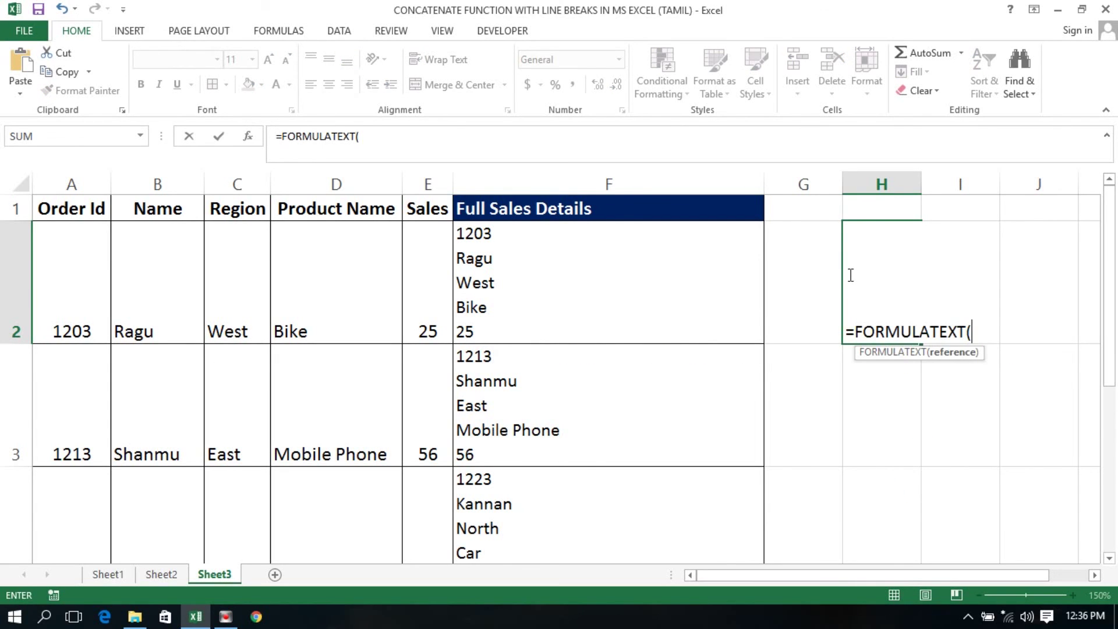
pyautogui.press('Left')
pyautogui.press('Left')
pyautogui.press('Return')
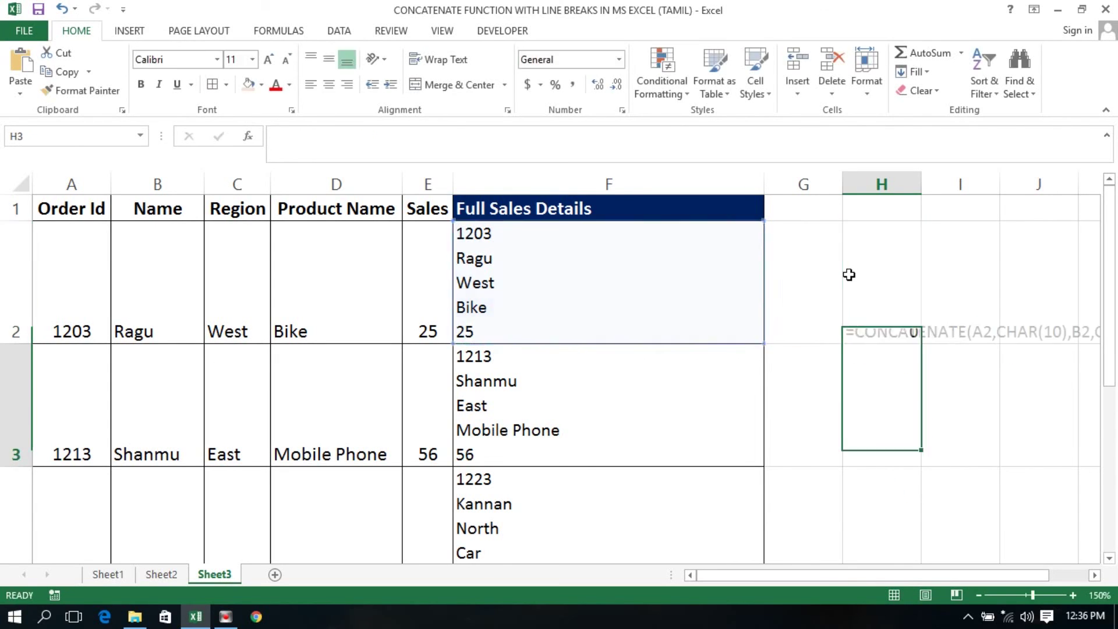
# Examine the full length of the formula text in H2 and postpone the K7 TotalSecurity activation reminder.
pyautogui.press('Right')
pyautogui.press('Right')
pyautogui.press('Right')
pyautogui.press('Right')
pyautogui.press('Right')
pyautogui.press('Left')
pyautogui.press('Left')
pyautogui.press('Left')
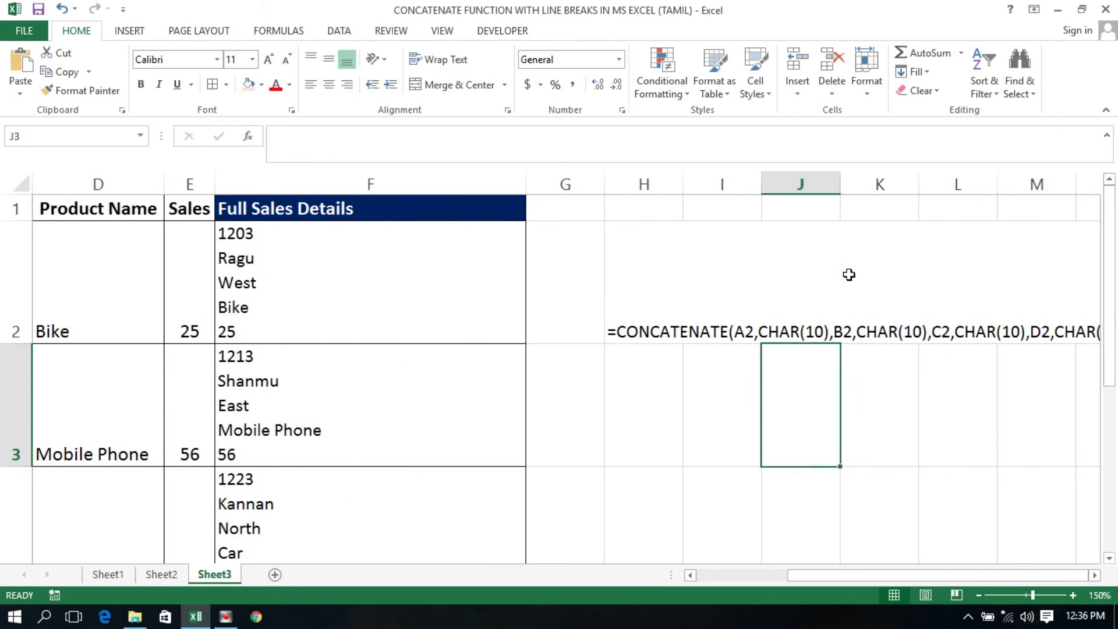
pyautogui.press('Right')
pyautogui.press('Right')
pyautogui.press('Right')
pyautogui.press('Right')
pyautogui.press('Left')
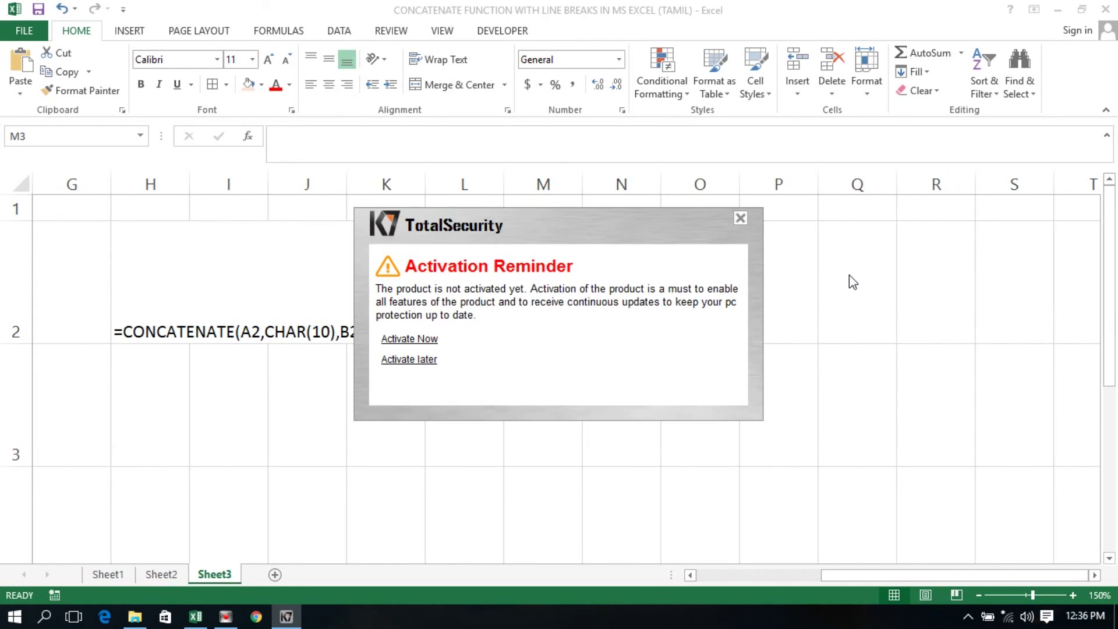
pyautogui.click(411, 360)
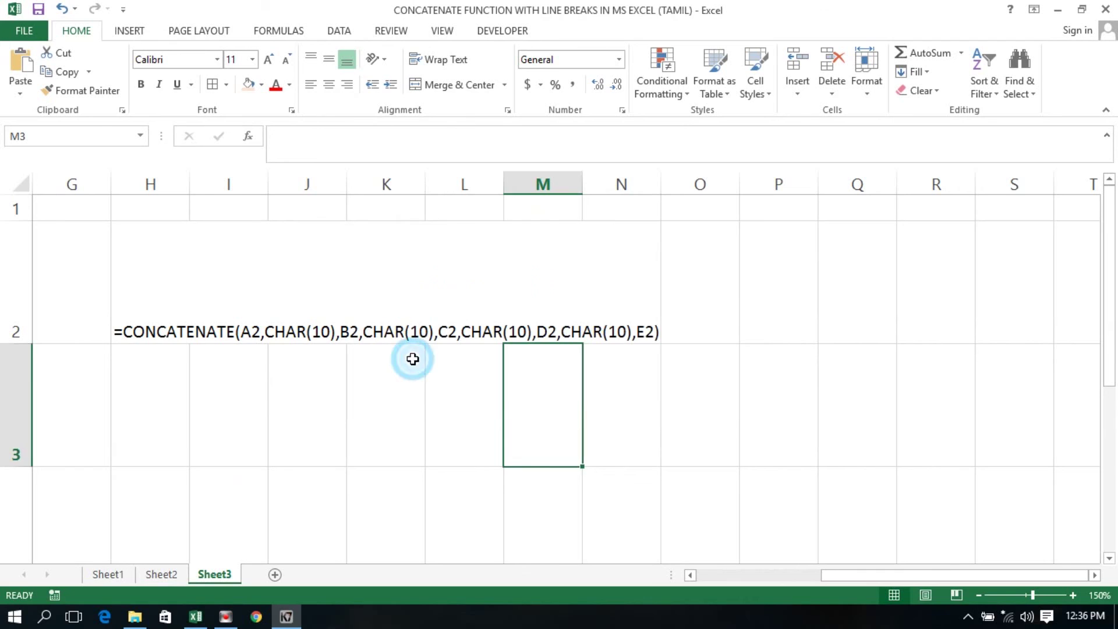
# Format the displayed formula text in H2 on Sheet3 as bold with a red font colour.
pyautogui.click(134, 330)
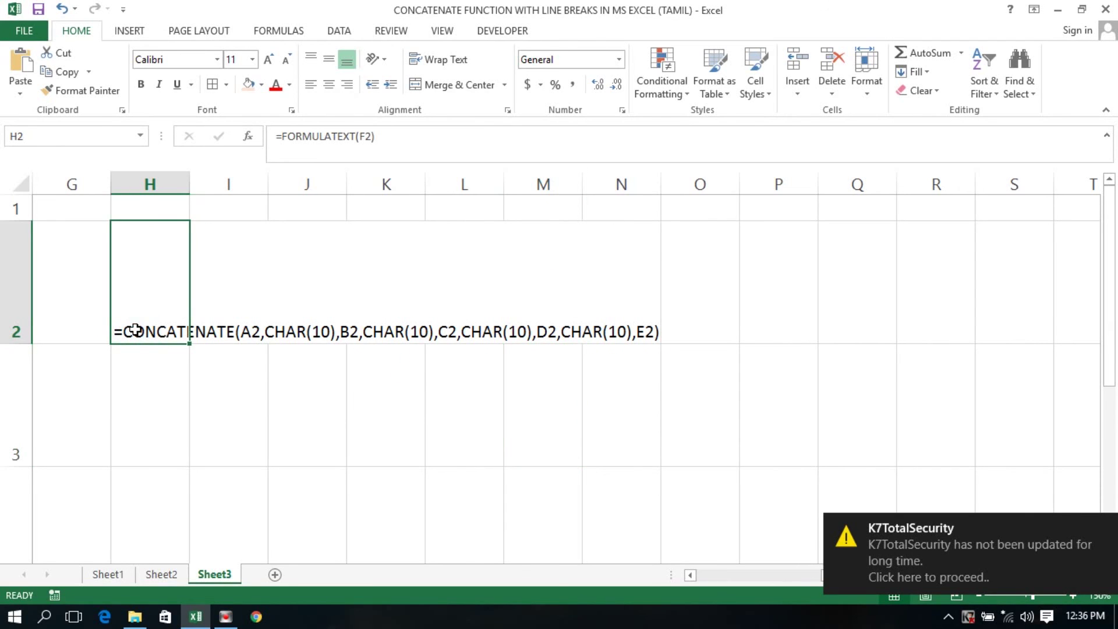
pyautogui.hotkey('ctrl', 'b')
pyautogui.click(276, 85)
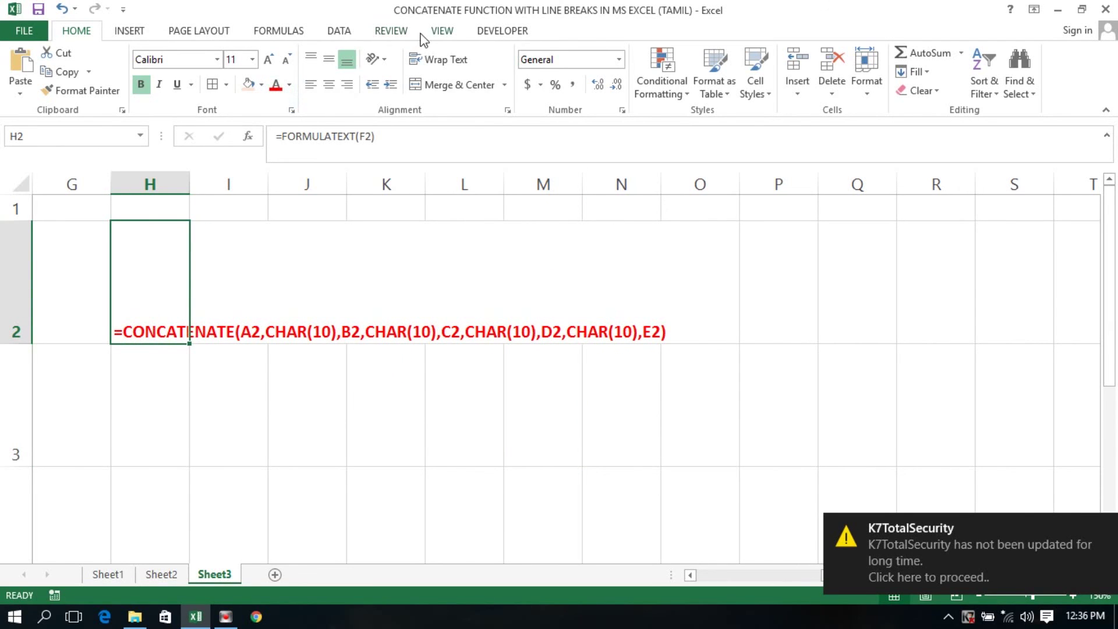
# Hide the gridlines on Sheet3.
pyautogui.click(441, 36)
pyautogui.click(198, 85)
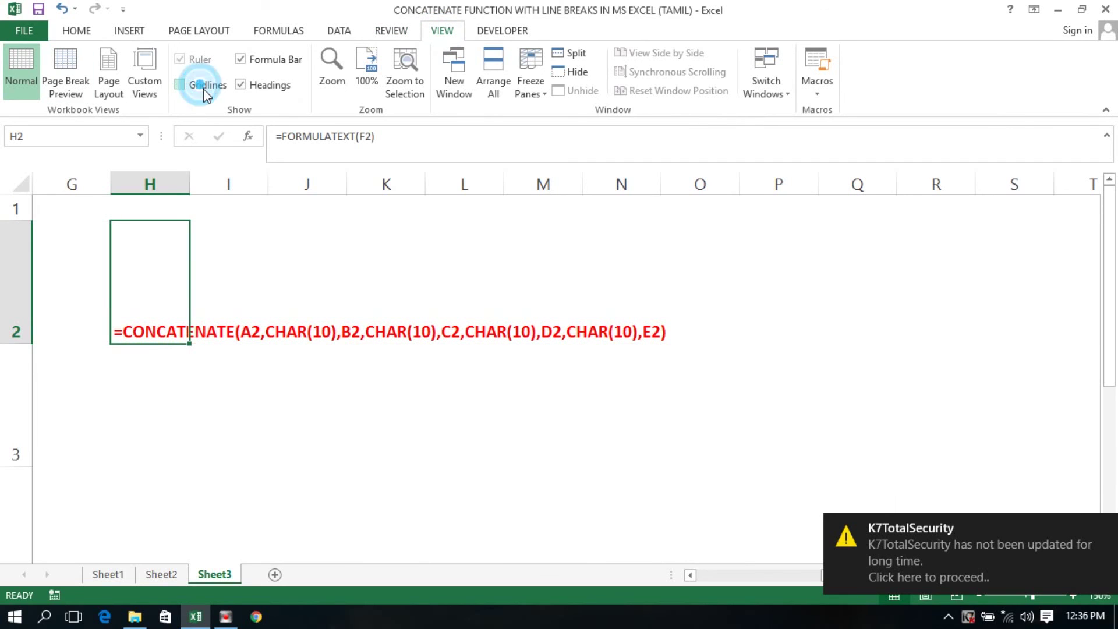
pyautogui.click(257, 357)
# Compare the combined Full Sales Details entry in F2 on Sheet3 with the CONCATENATE formula text shown in H2.
pyautogui.press('Left')
pyautogui.press('Left')
pyautogui.press('Left')
pyautogui.press('Left')
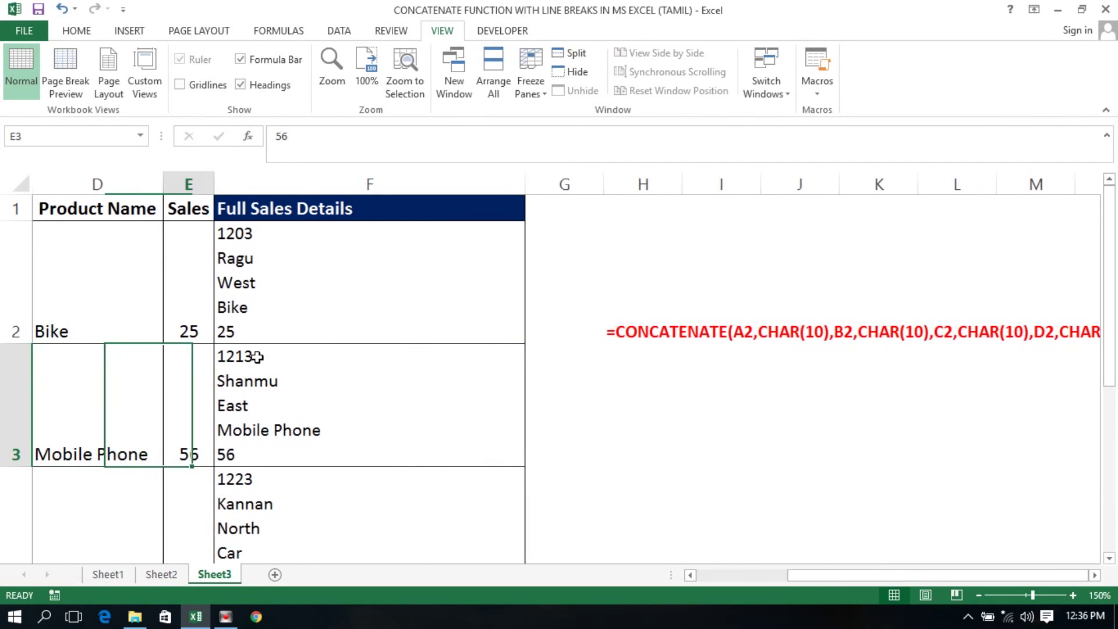
pyautogui.press('Right')
pyautogui.press('Right')
pyautogui.press('Right')
pyautogui.press('Right')
pyautogui.press('Right')
pyautogui.press('Right')
pyautogui.press('Right')
pyautogui.press('Right')
pyautogui.press('Right')
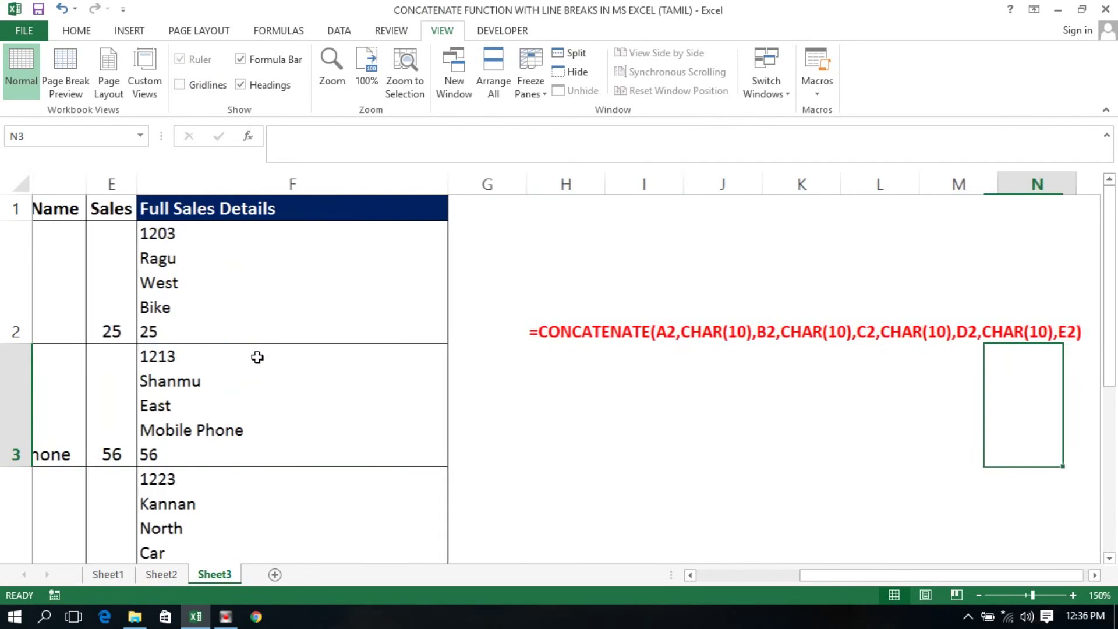
pyautogui.press('Left')
pyautogui.press('Left')
pyautogui.press('Left')
pyautogui.press('Left')
pyautogui.press('Left')
pyautogui.press('Down')
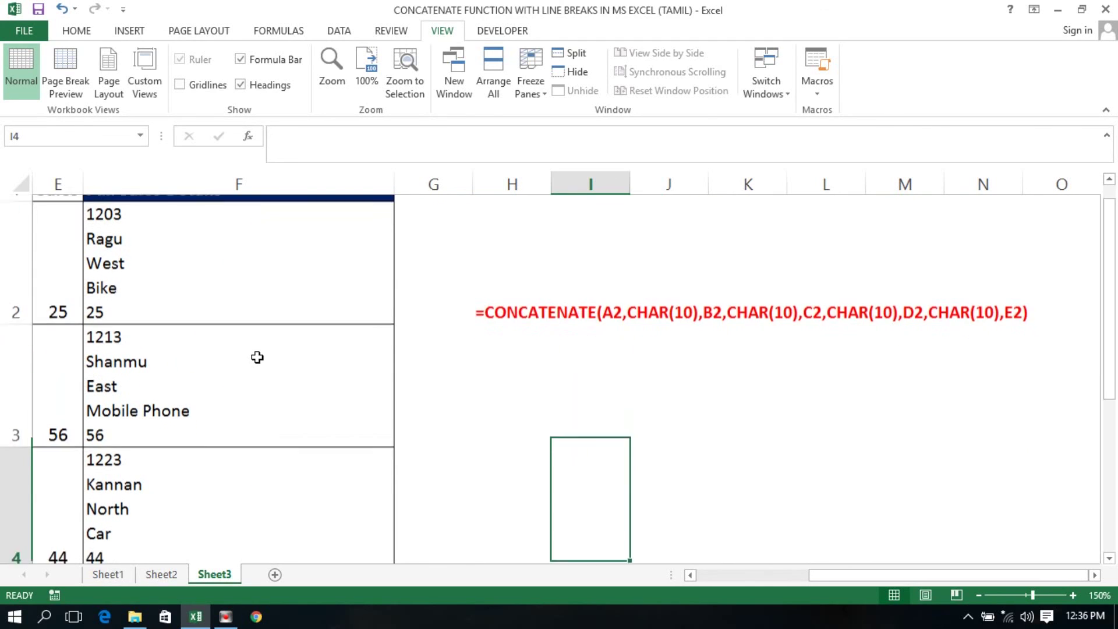
pyautogui.press('Up')
pyautogui.press('Up')
pyautogui.press('Up')
pyautogui.press('Left')
pyautogui.press('Left')
pyautogui.press('Left')
pyautogui.press('Left')
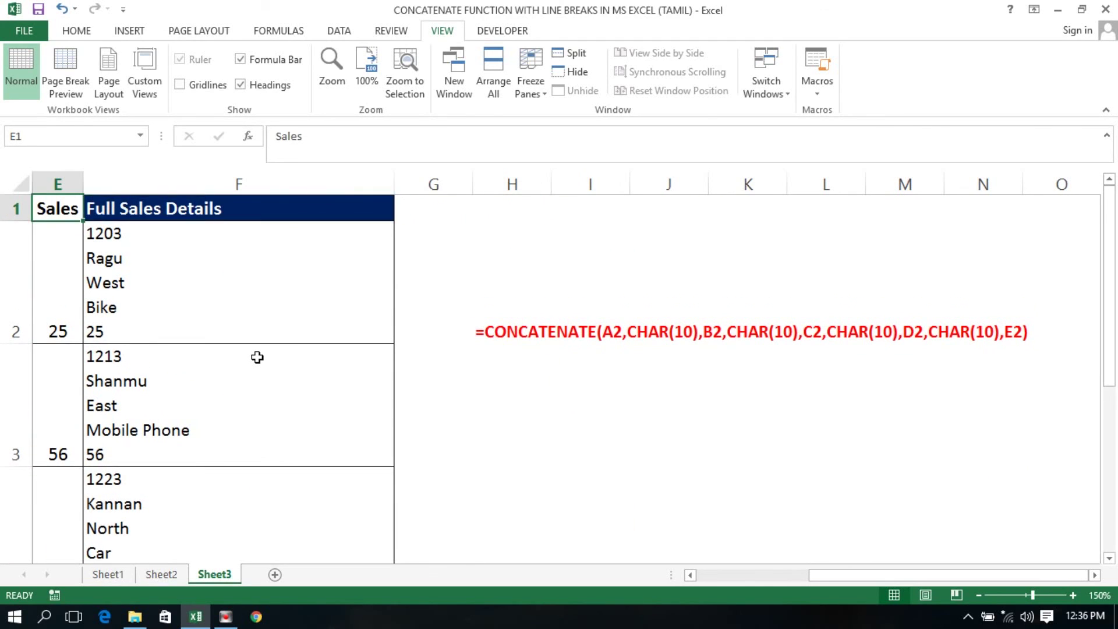
pyautogui.press('Down')
pyautogui.press('Right')
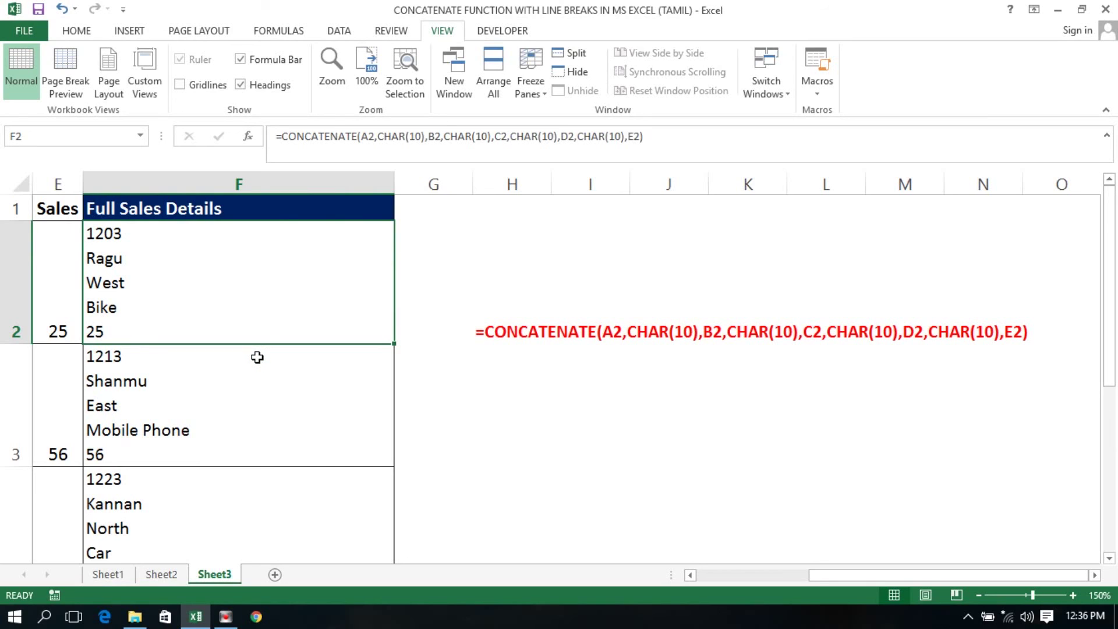
pyautogui.click(366, 369)
pyautogui.click(554, 419)
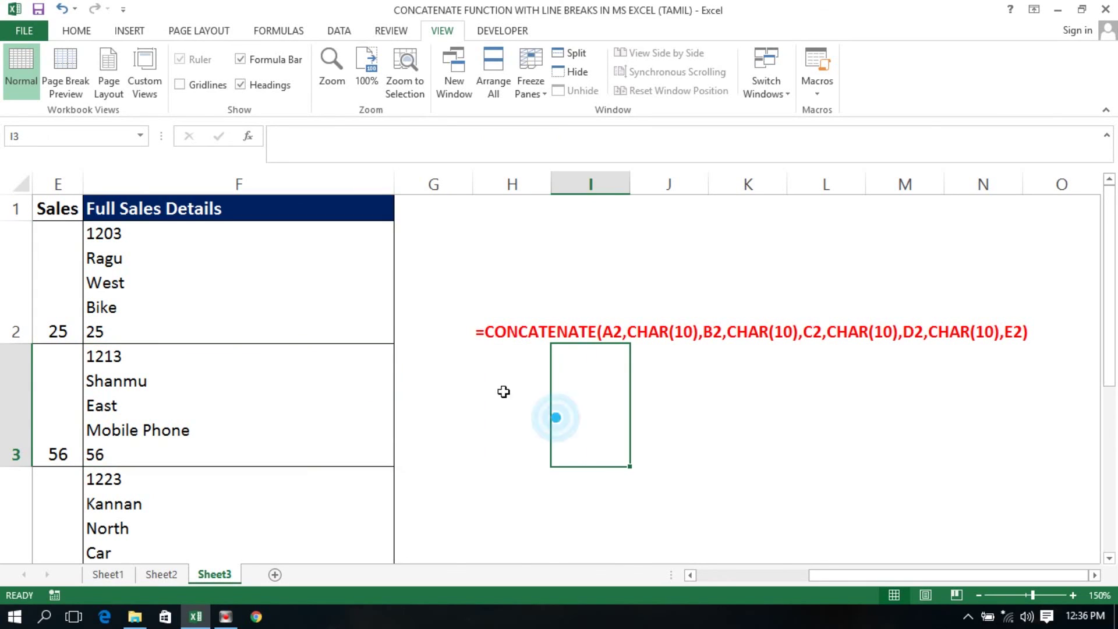
pyautogui.click(465, 377)
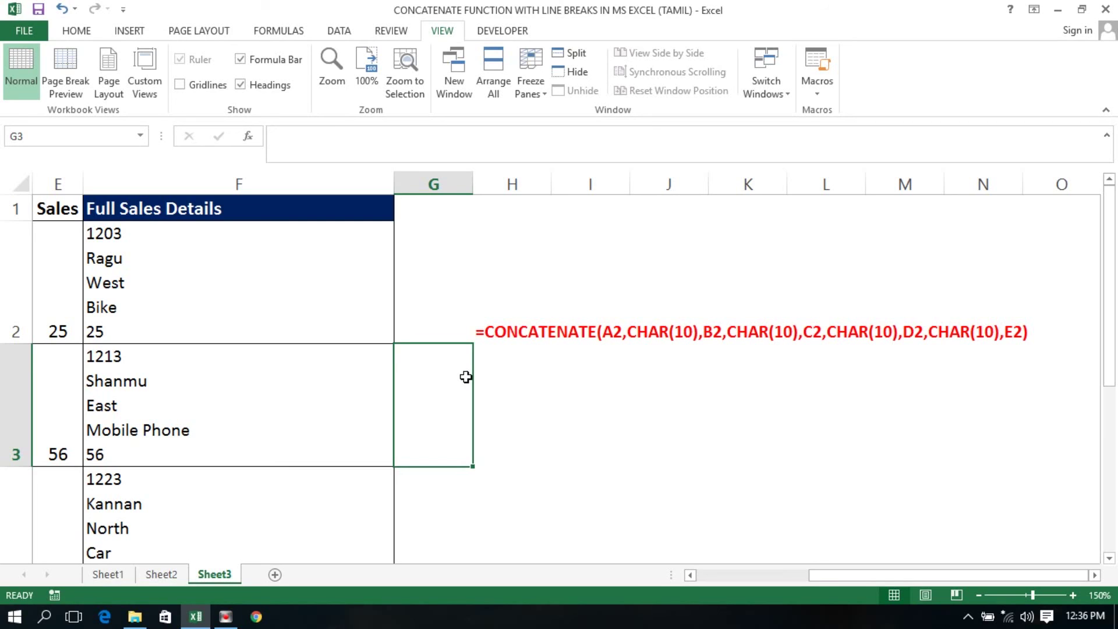
pyautogui.click(403, 376)
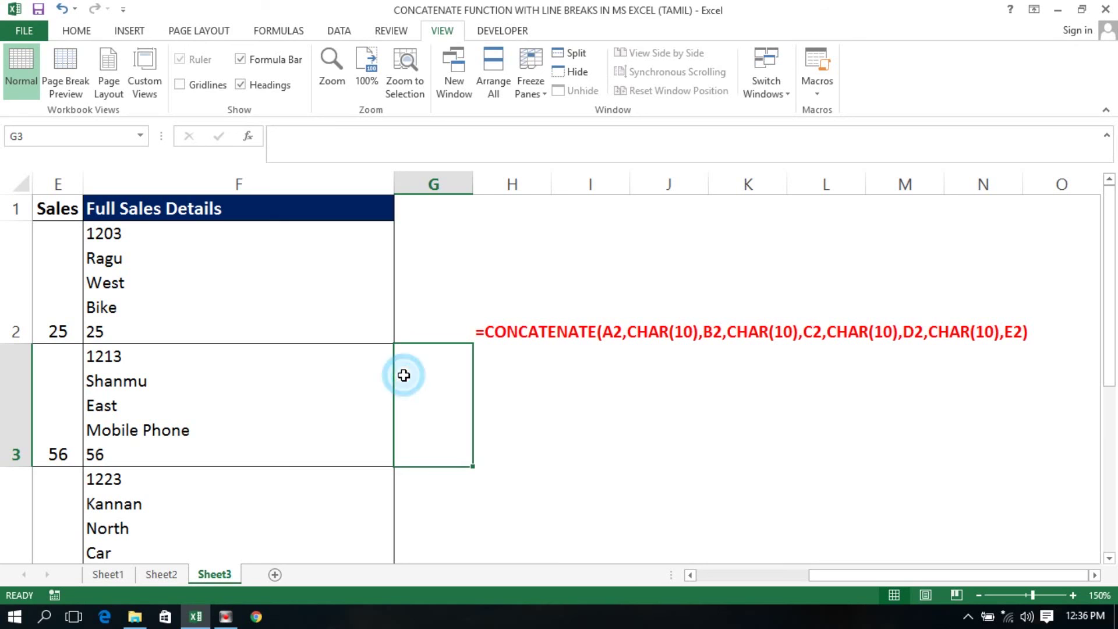